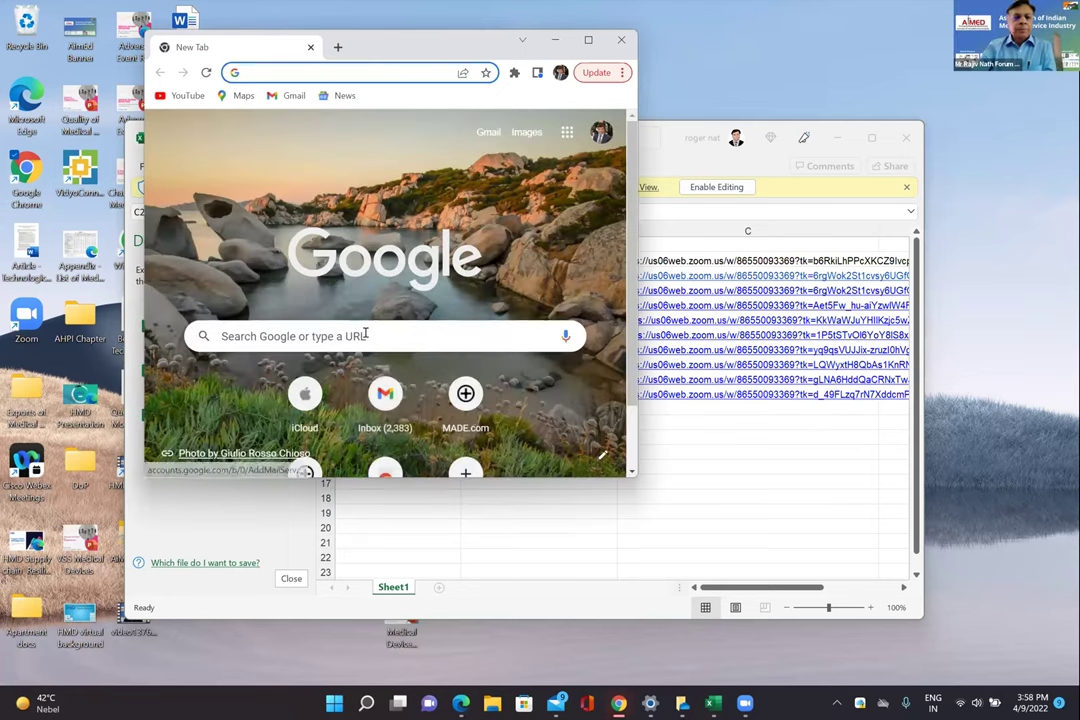
# Search the web for 'cds' and open the CDSCO website.
pyautogui.click(366, 335)
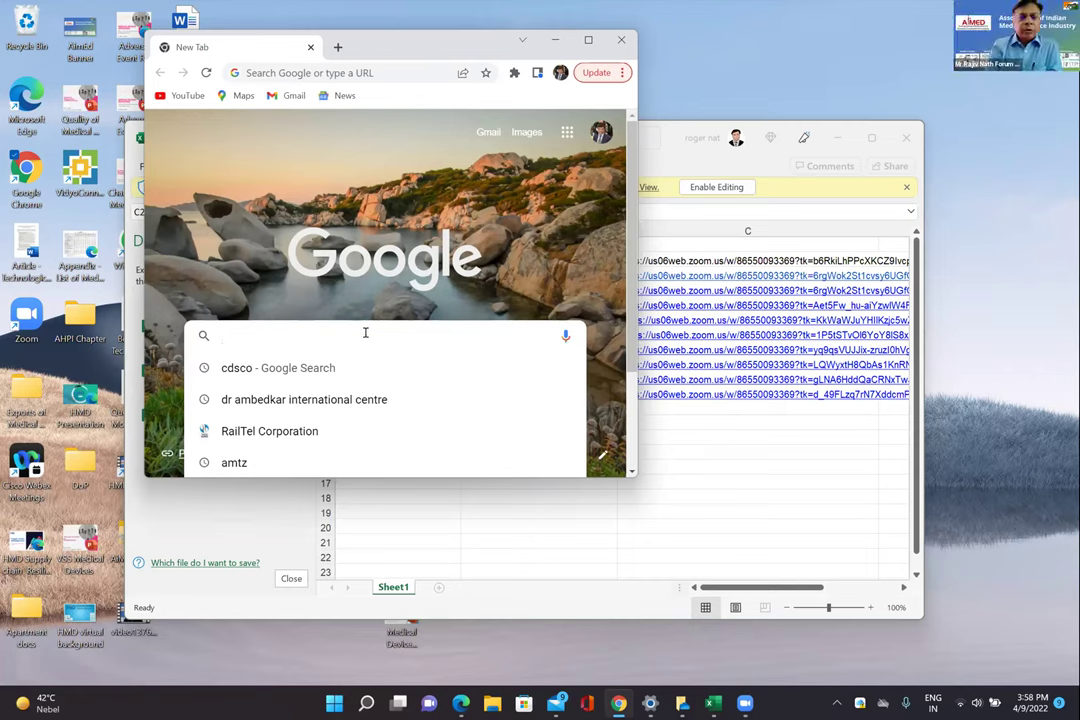
pyautogui.write('cds')
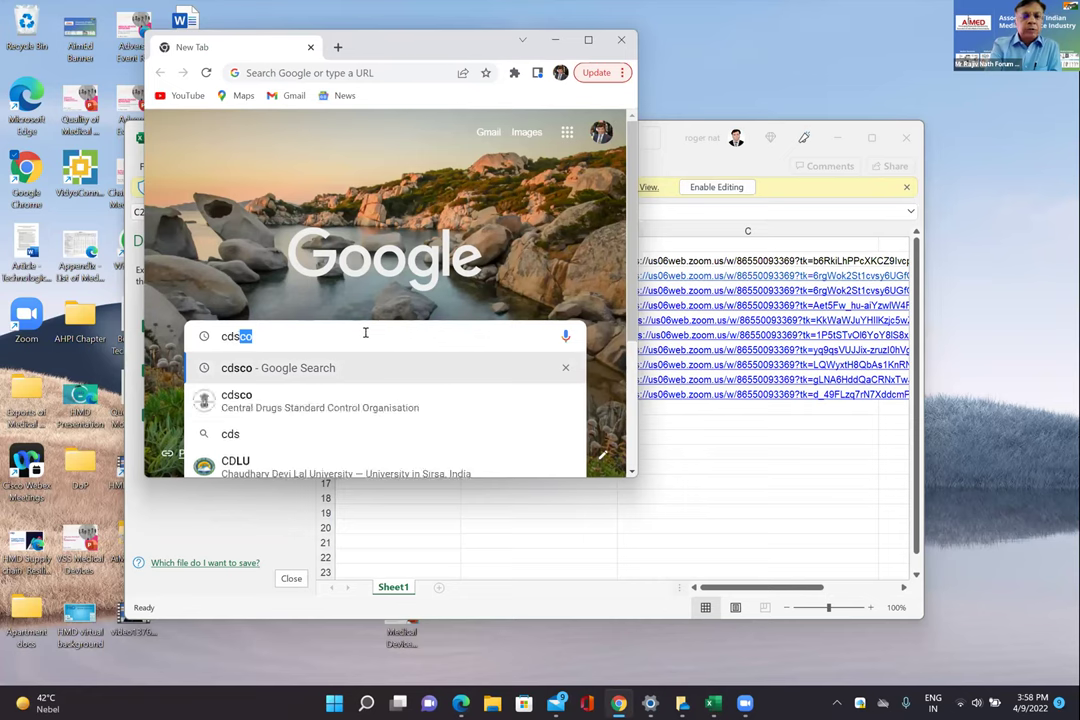
pyautogui.click(338, 407)
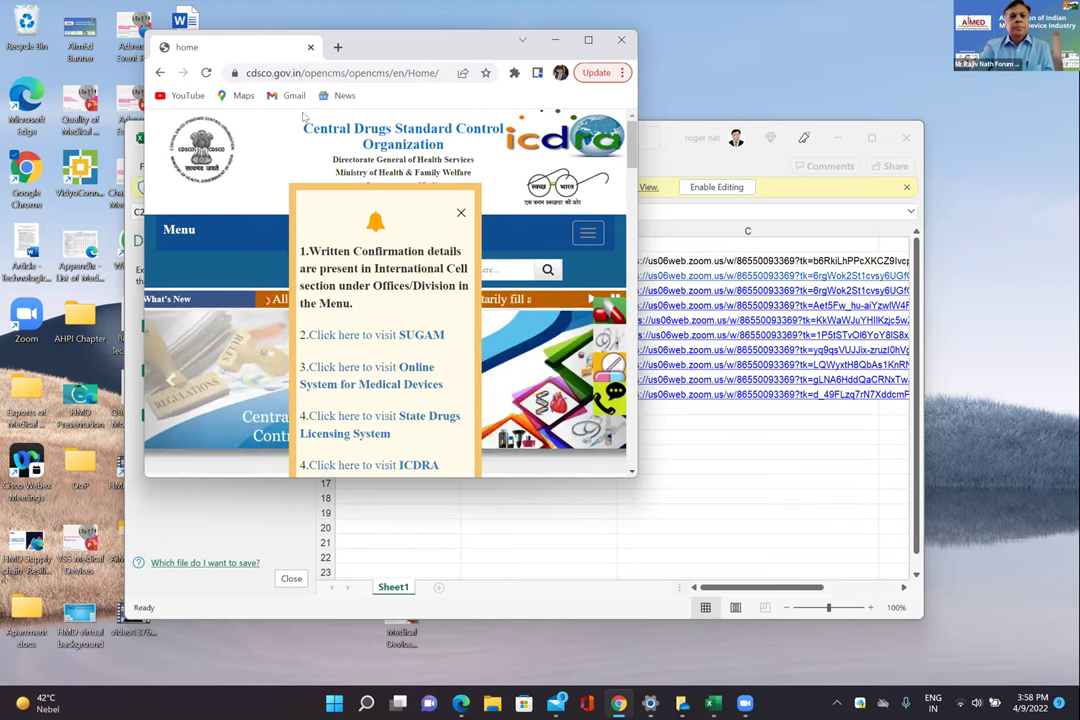
# Maximize the browser, dismiss the CDSCO notice popup, and start a blank new tab.
pyautogui.moveTo(591, 51); pyautogui.dragTo(619, 117)
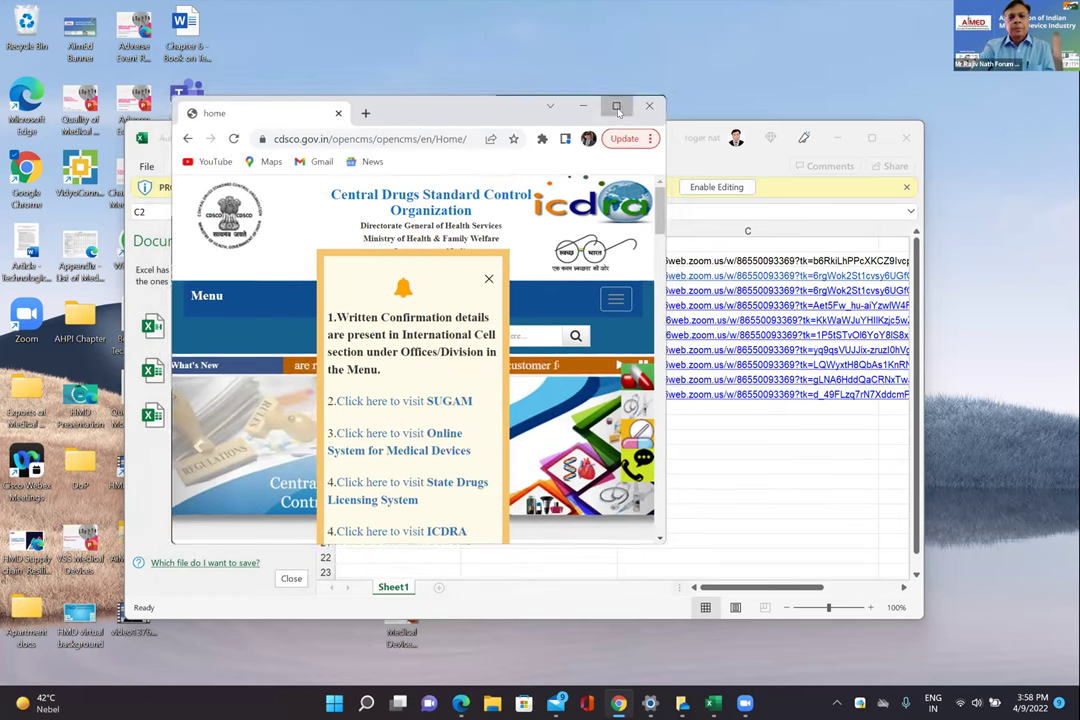
pyautogui.click(617, 107)
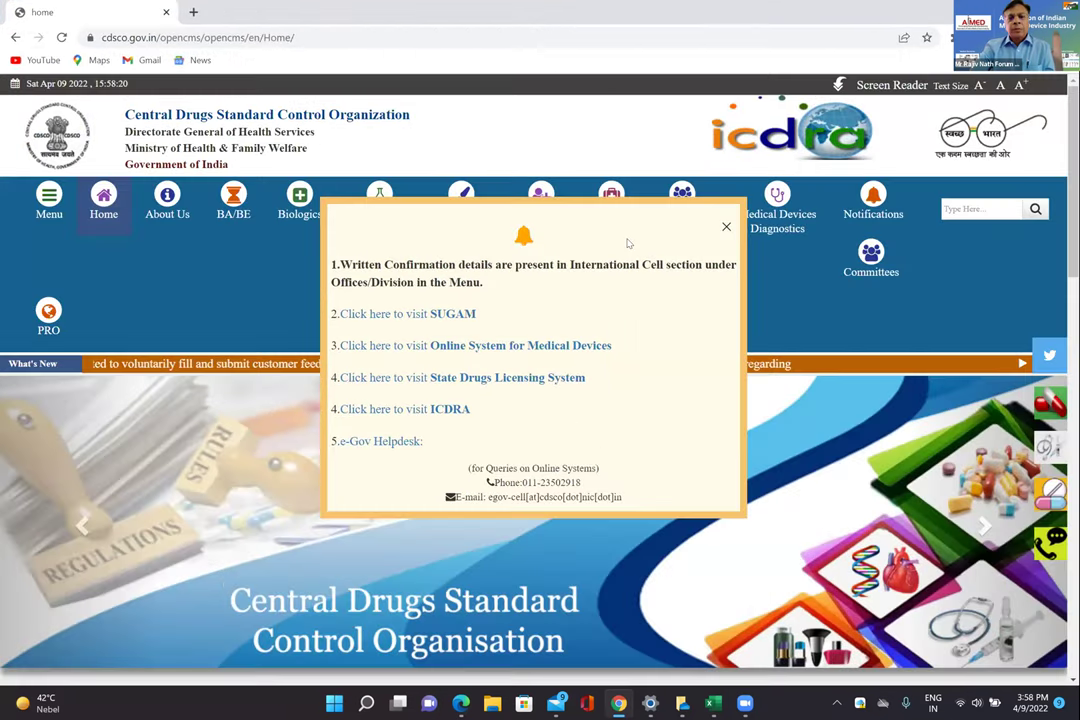
pyautogui.click(726, 227)
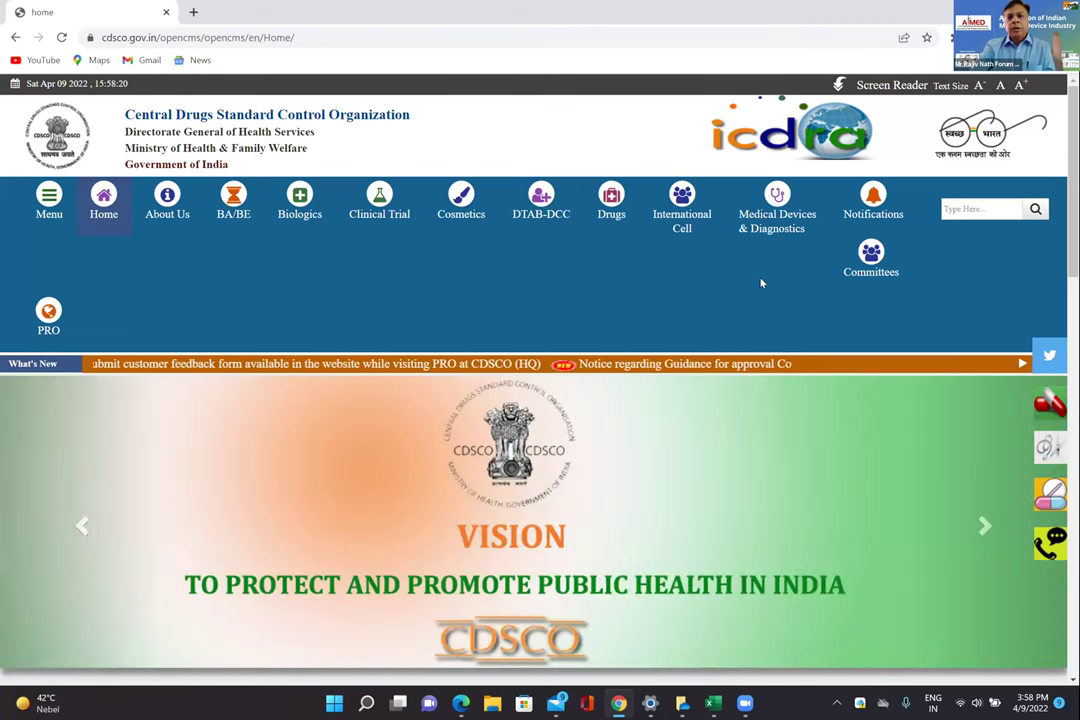
pyautogui.moveTo(772, 222)
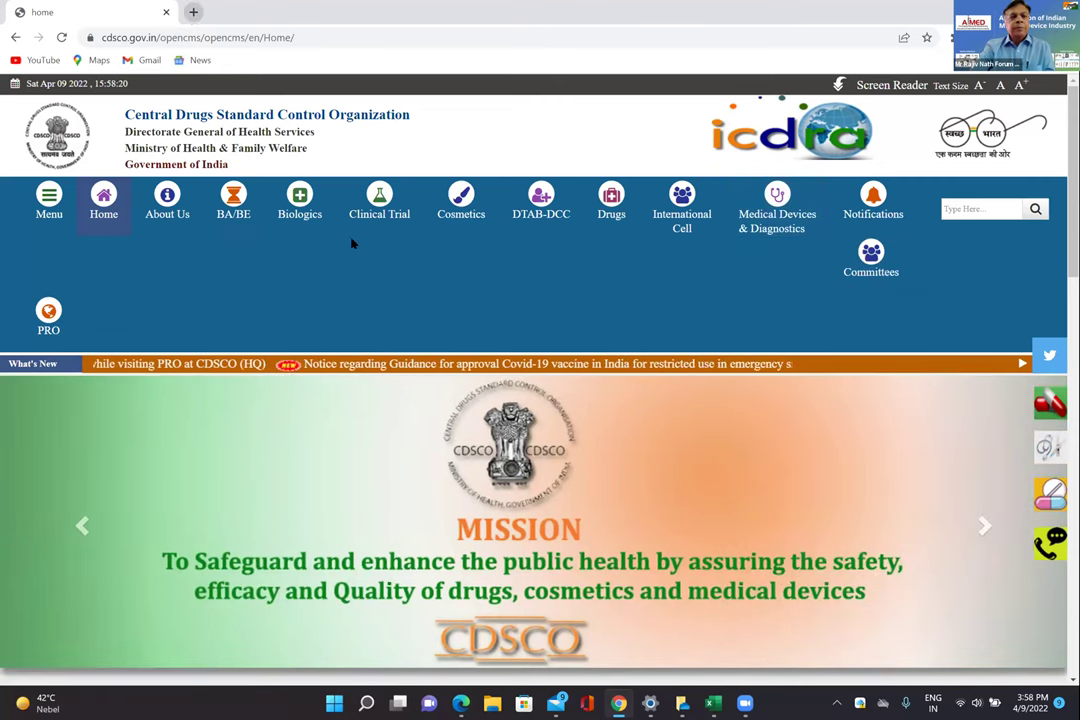
pyautogui.hotkey('ctrl', 't')
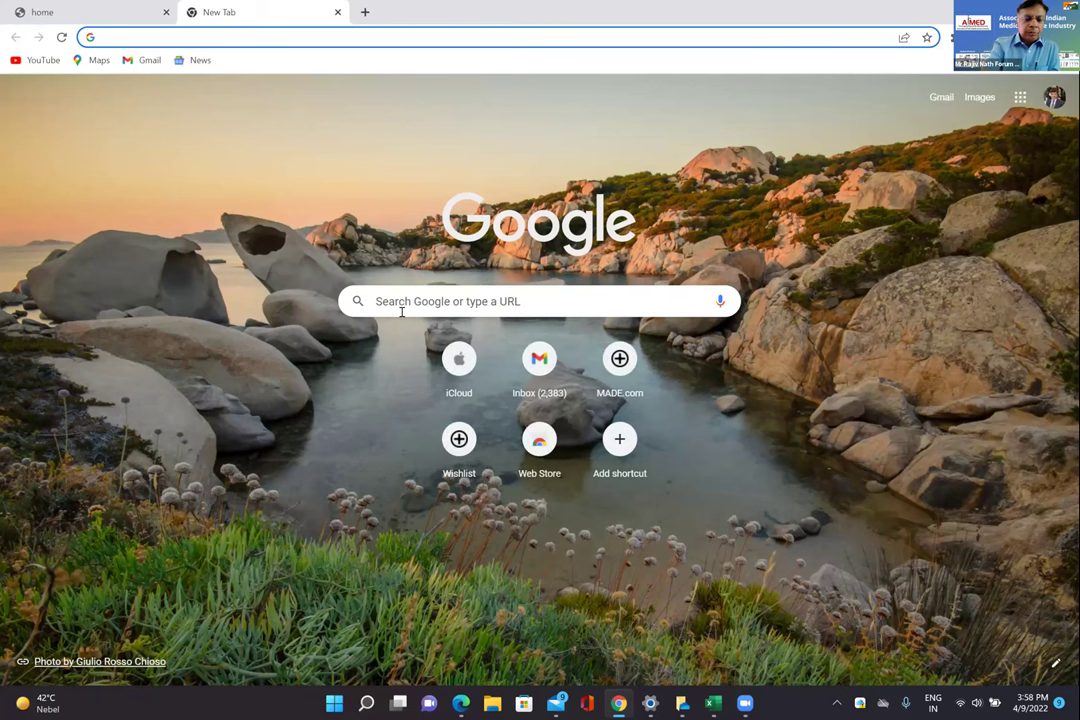
# Search for 'cdsco medical devices' and open the MD - Medical Devices result.
pyautogui.click(401, 311)
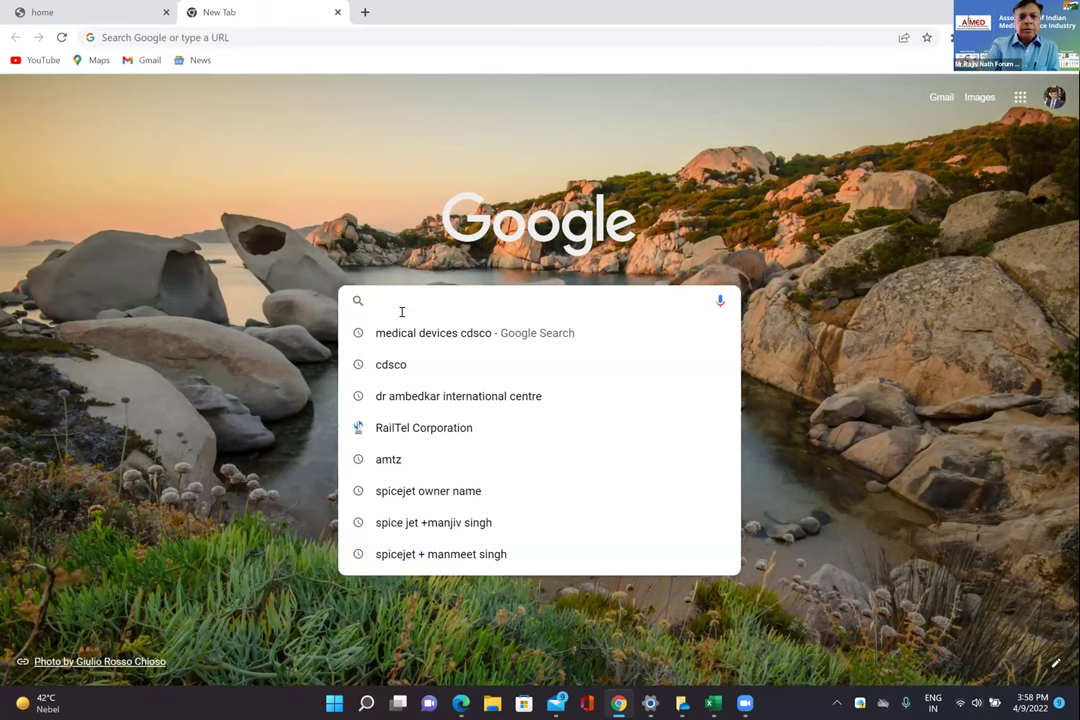
pyautogui.write('cdsco')
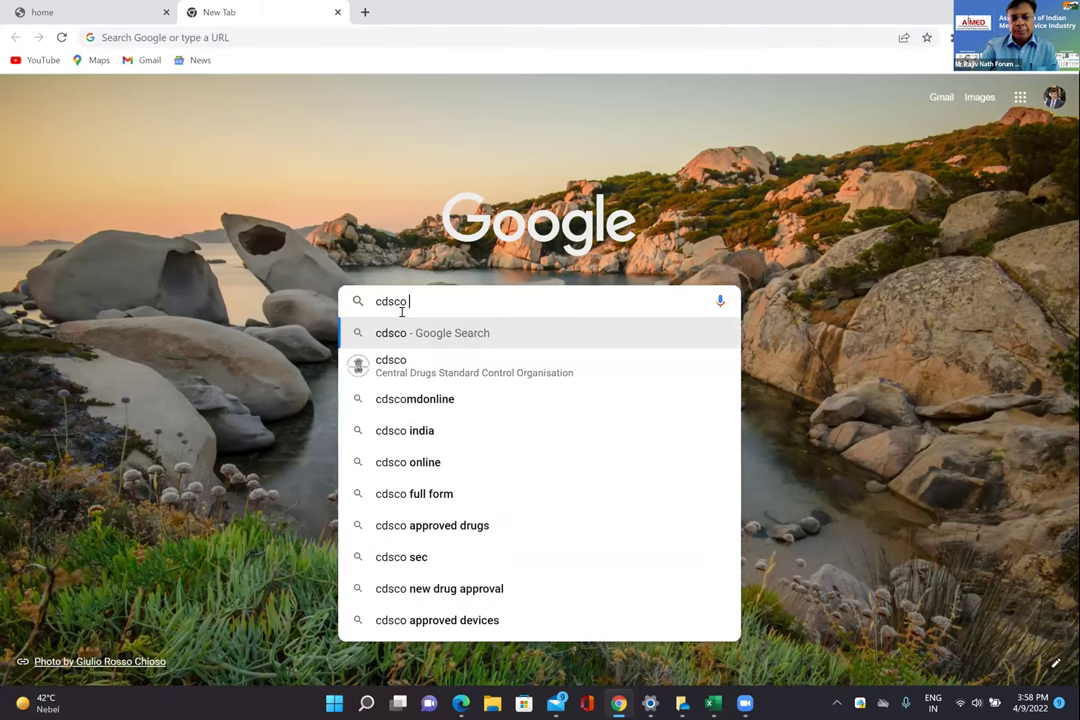
pyautogui.write(' + medi')
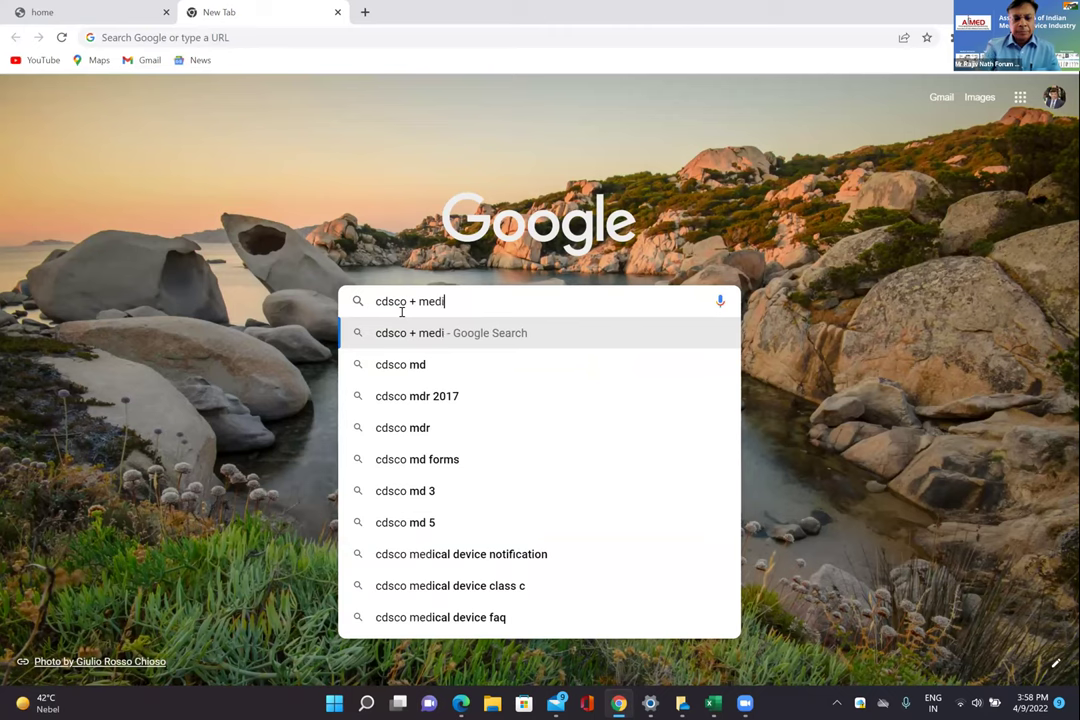
pyautogui.write('cal devic')
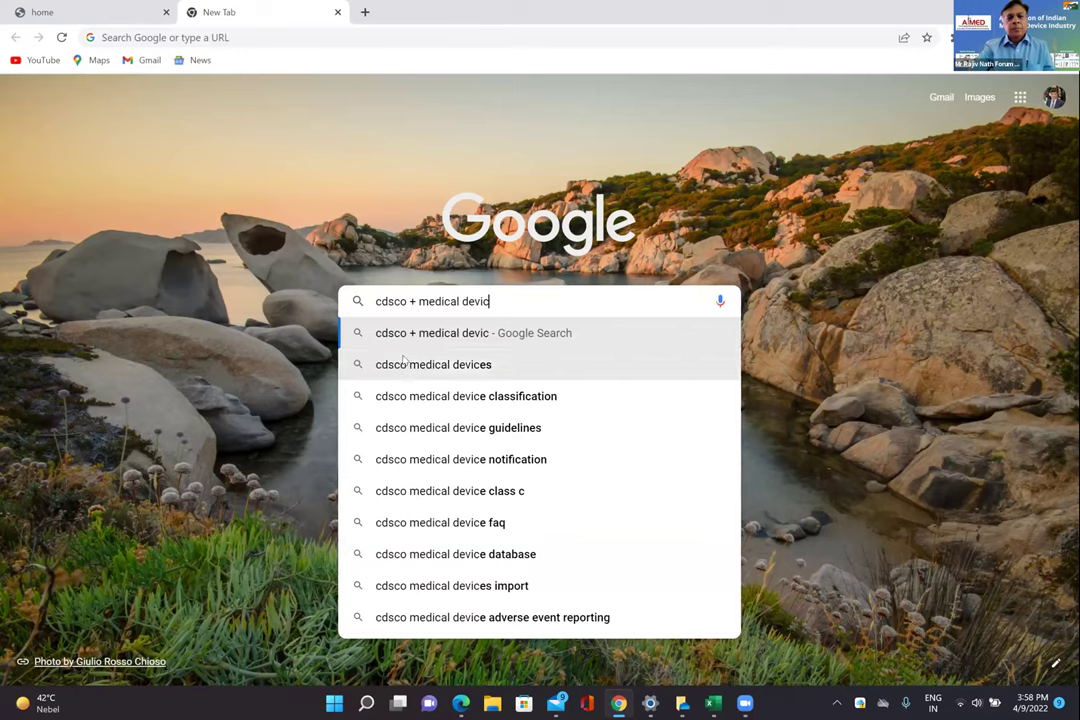
pyautogui.click(405, 360)
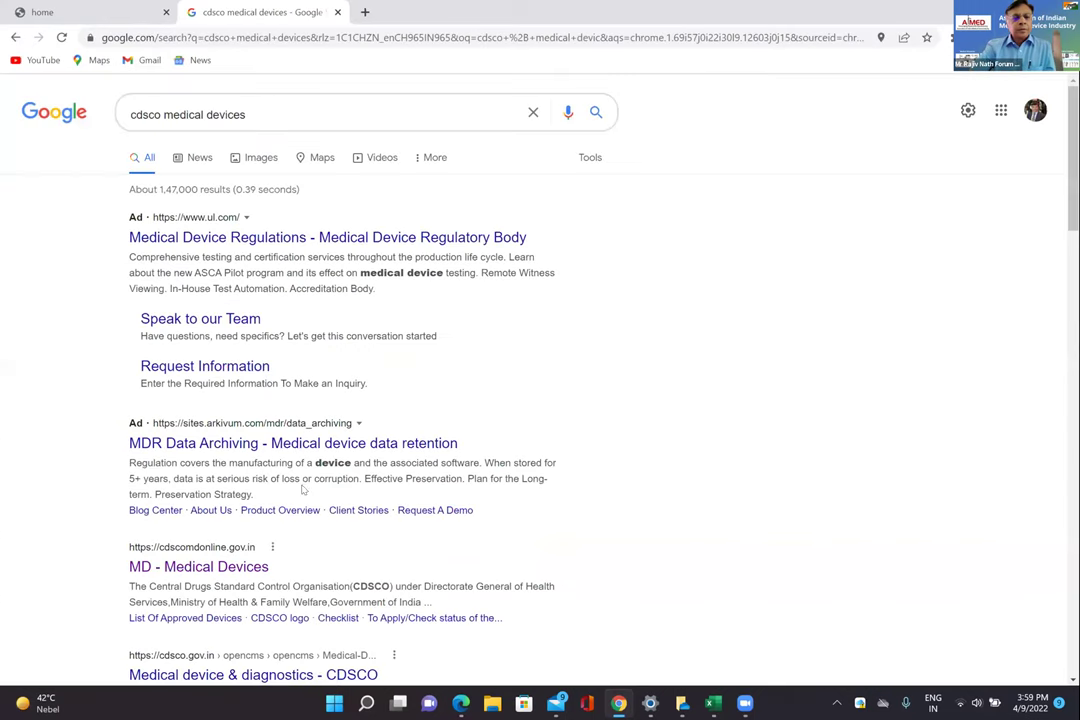
pyautogui.click(249, 566)
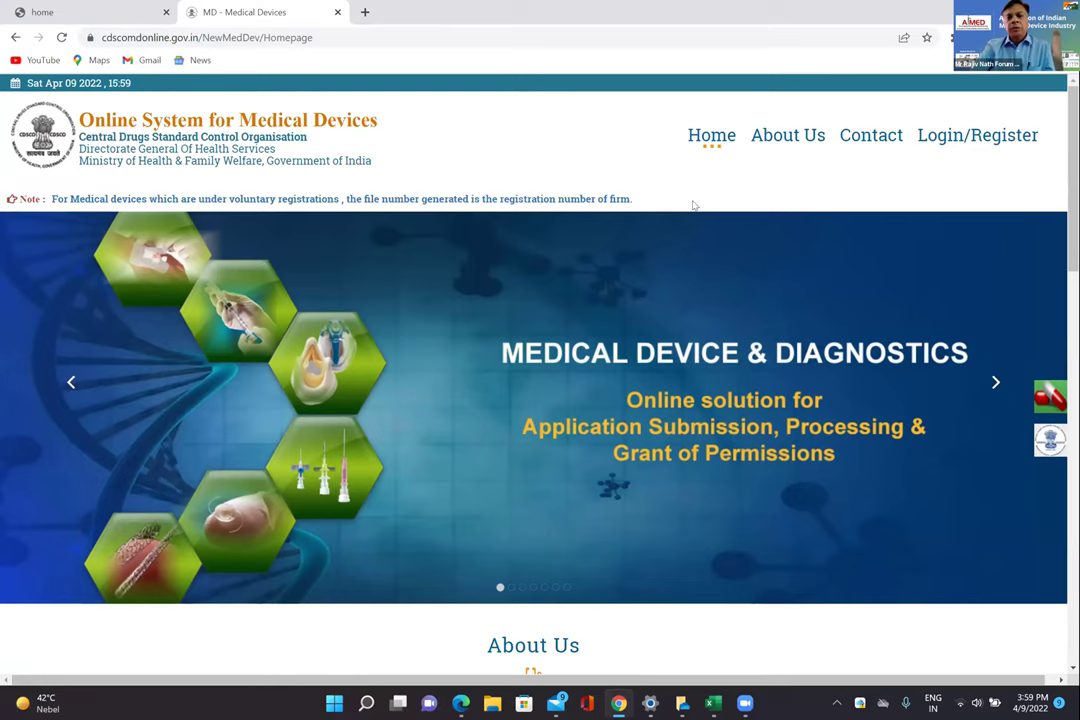
# Reload the medical devices portal home page, then return to the CDSCO home tab.
pyautogui.hscroll(1, 629, 173)
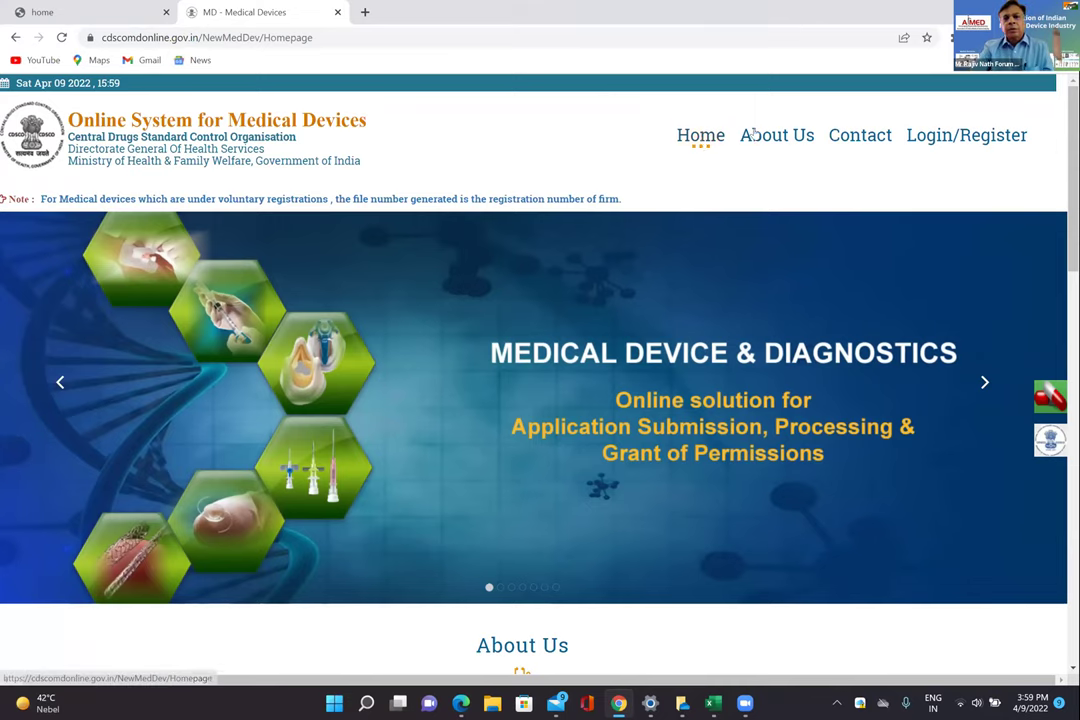
pyautogui.click(700, 138)
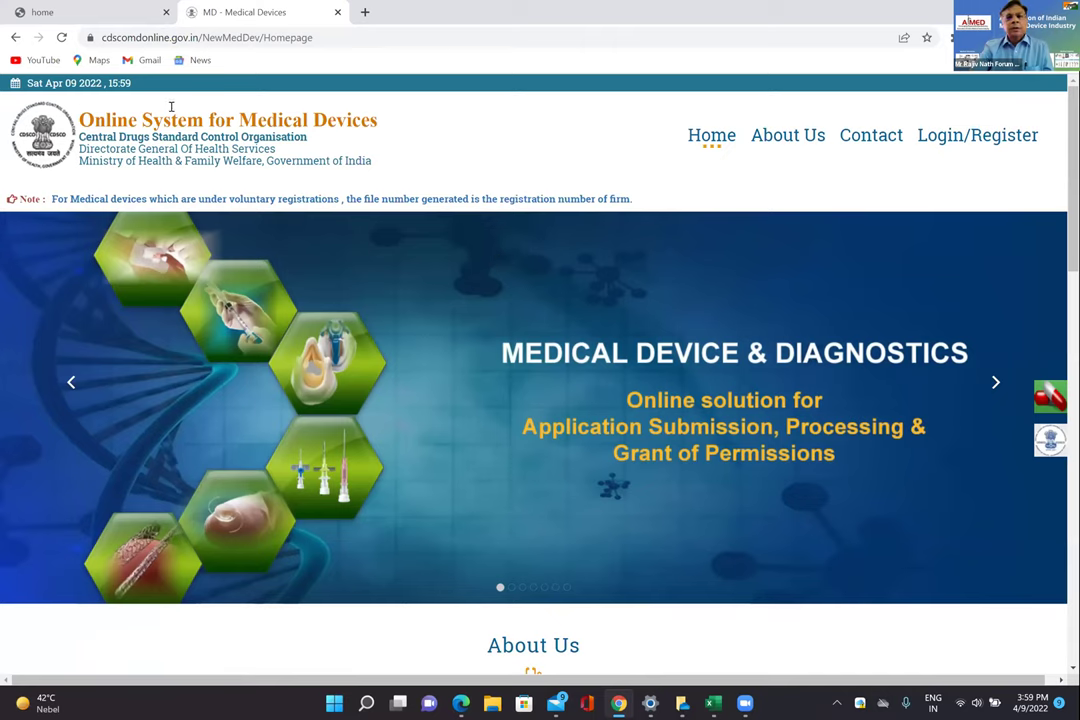
pyautogui.click(117, 14)
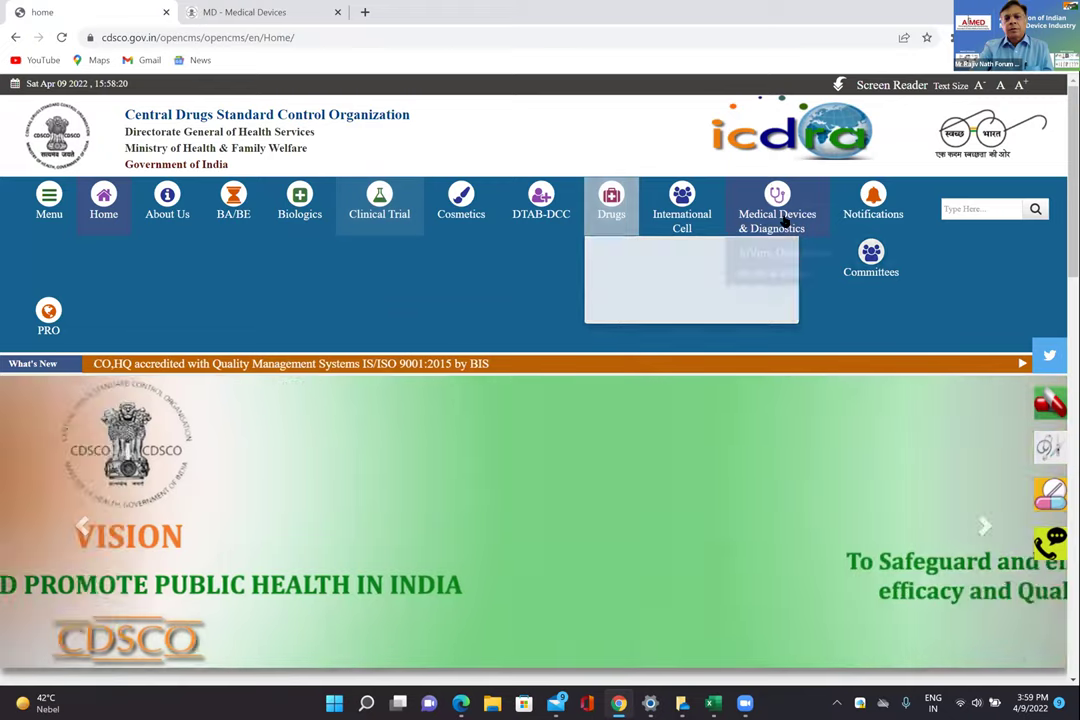
# Open the Medical Device page from the Medical Devices & Diagnostics menu.
pyautogui.moveTo(778, 218)
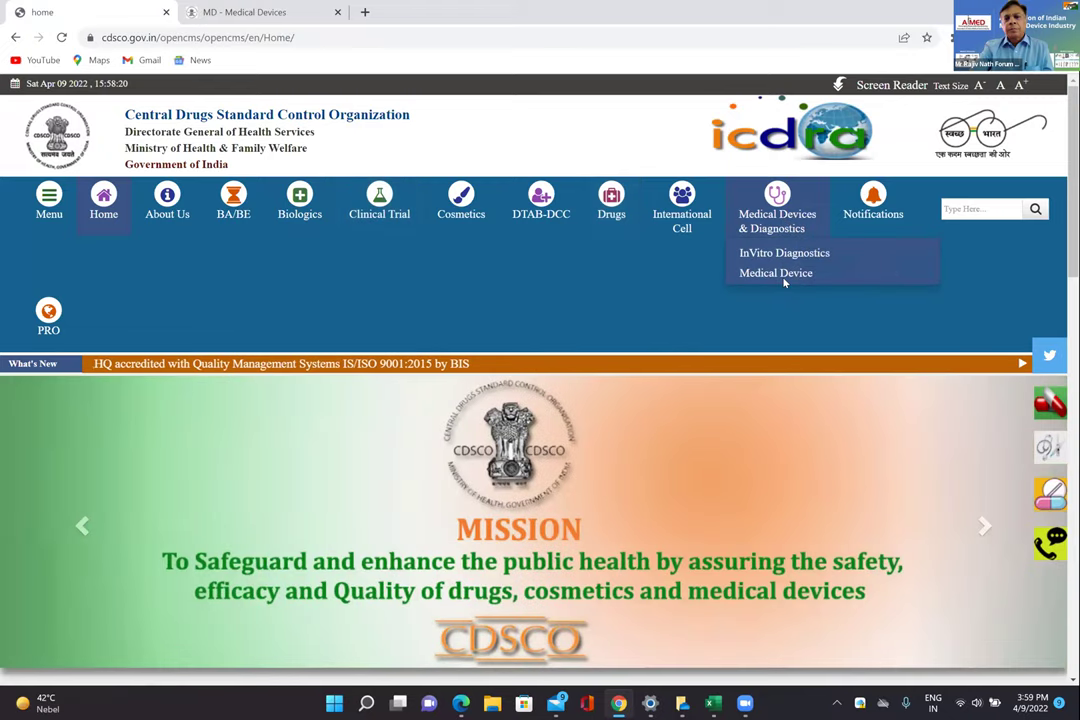
pyautogui.click(772, 272)
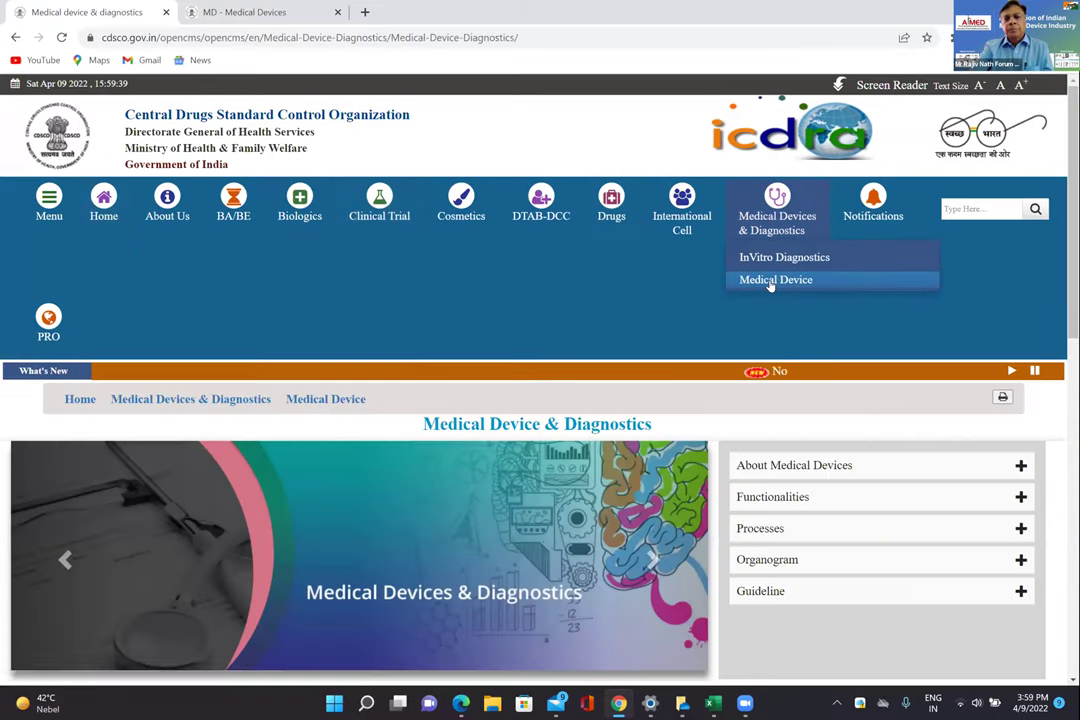
pyautogui.doubleClick(769, 285)
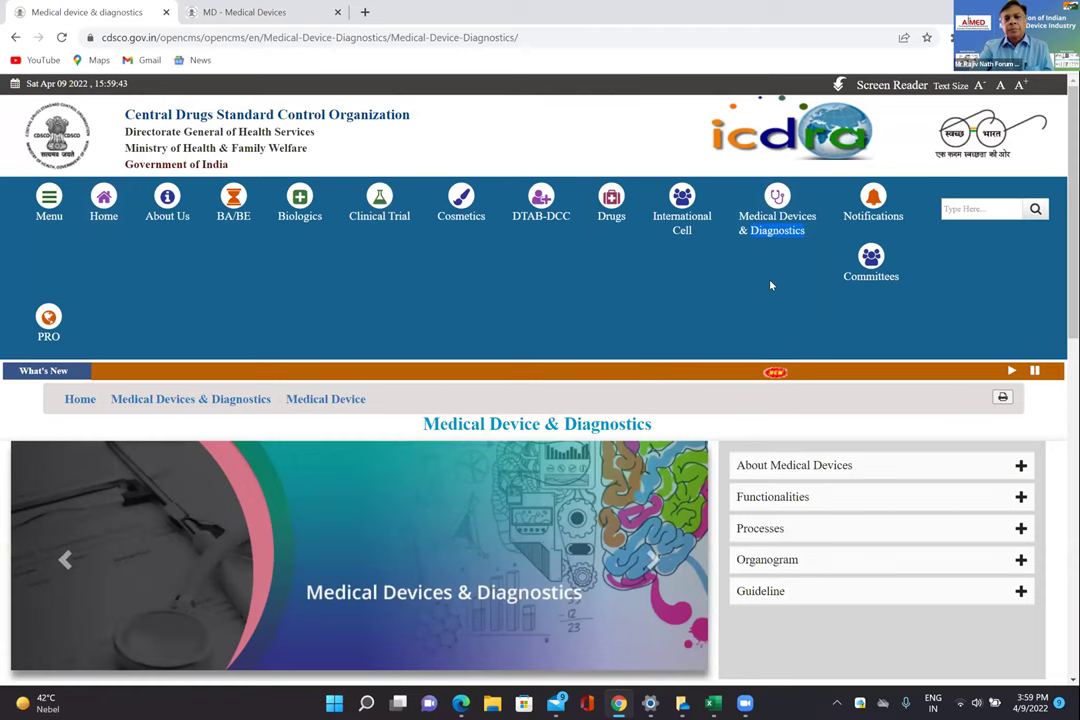
pyautogui.moveTo(771, 225)
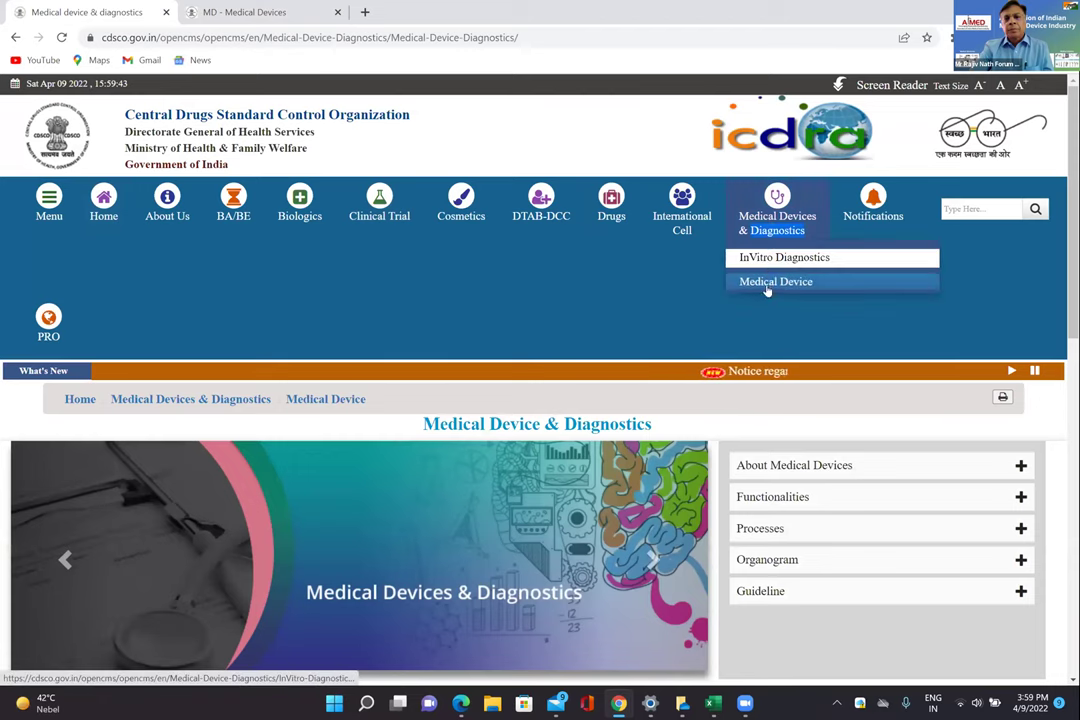
pyautogui.click(767, 288)
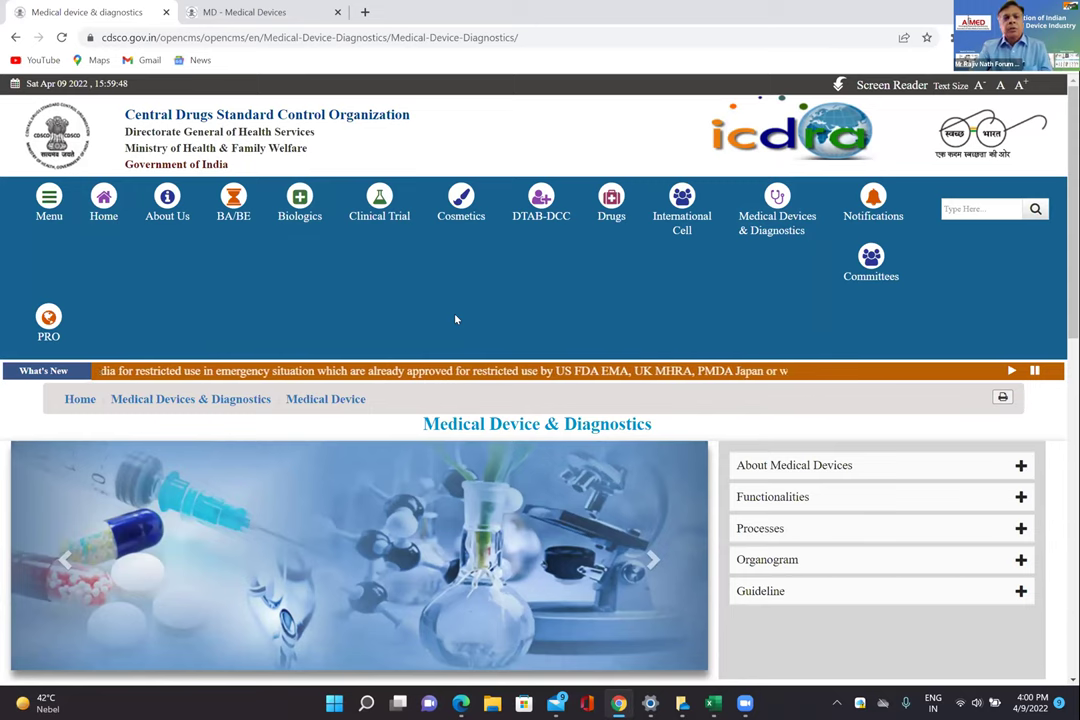
pyautogui.moveTo(297, 174)
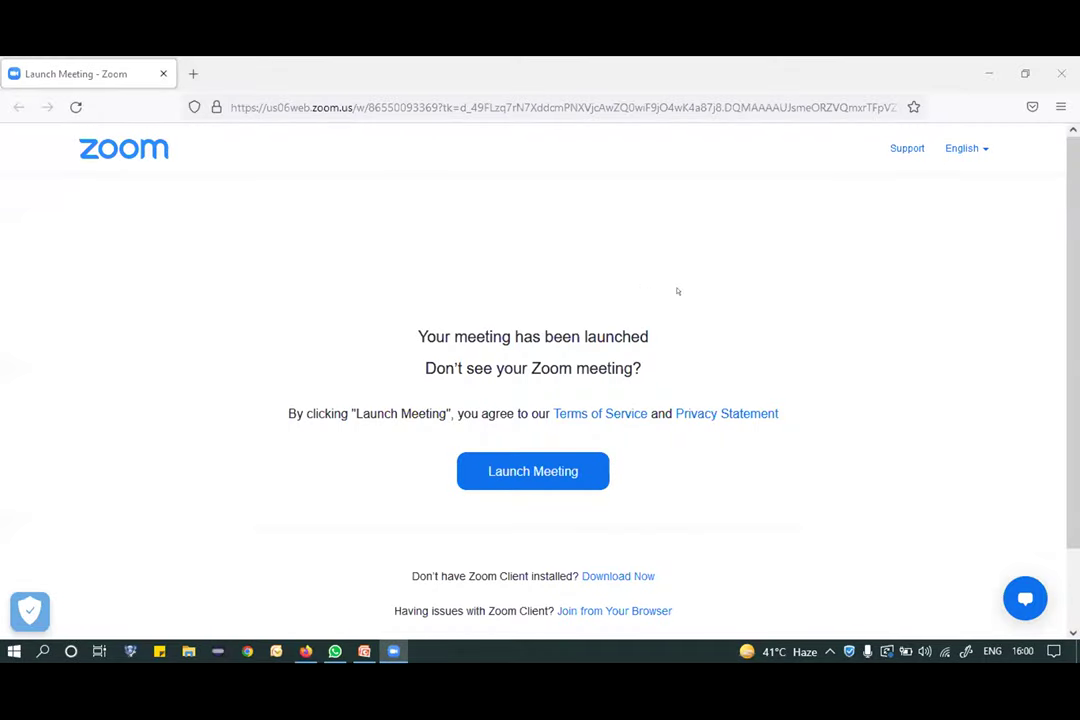
# Load cdscomdonline.gov.in in Firefox and start registering a new account.
pyautogui.click(408, 113)
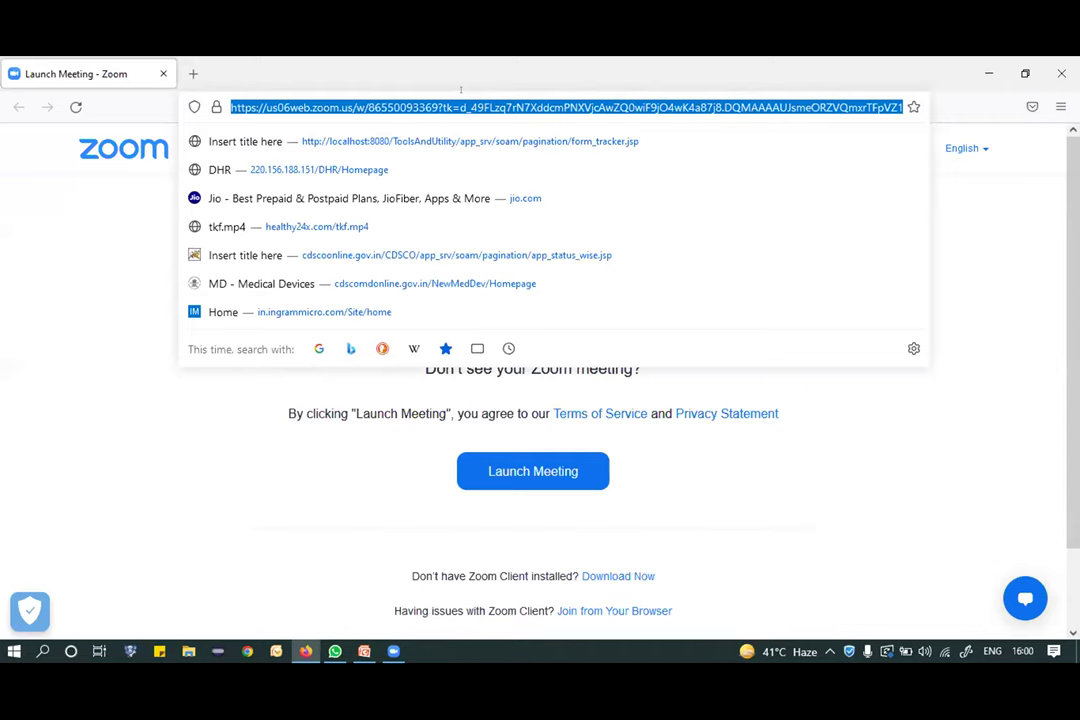
pyautogui.write('cdscomdonline.gov.in/')
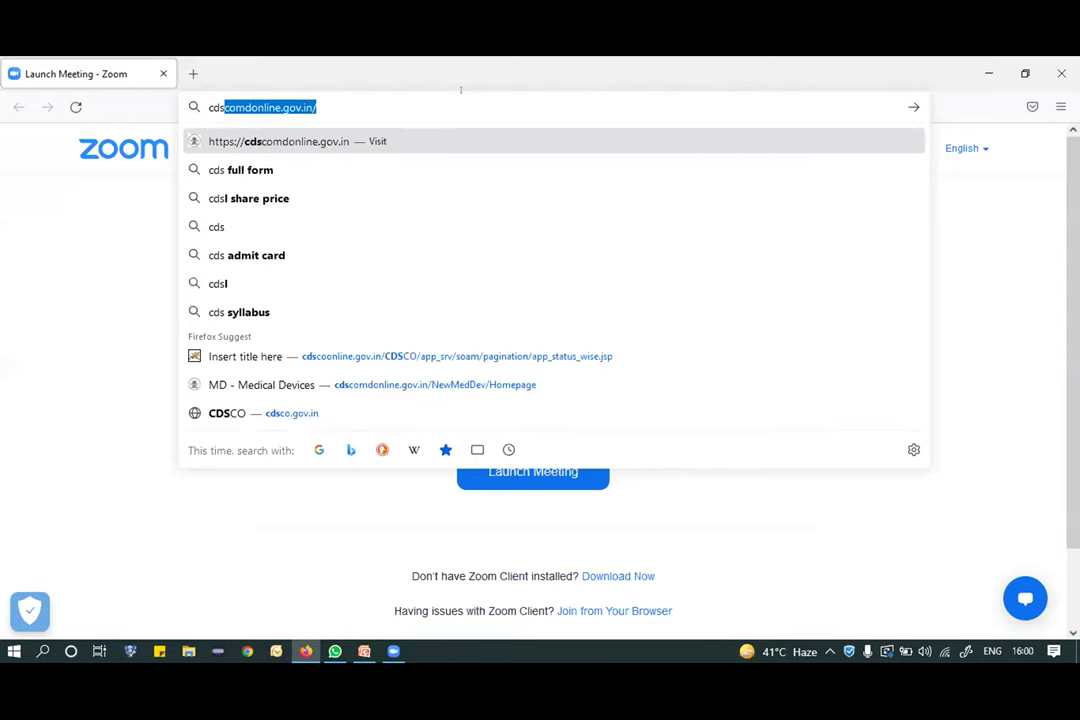
pyautogui.press('Return')
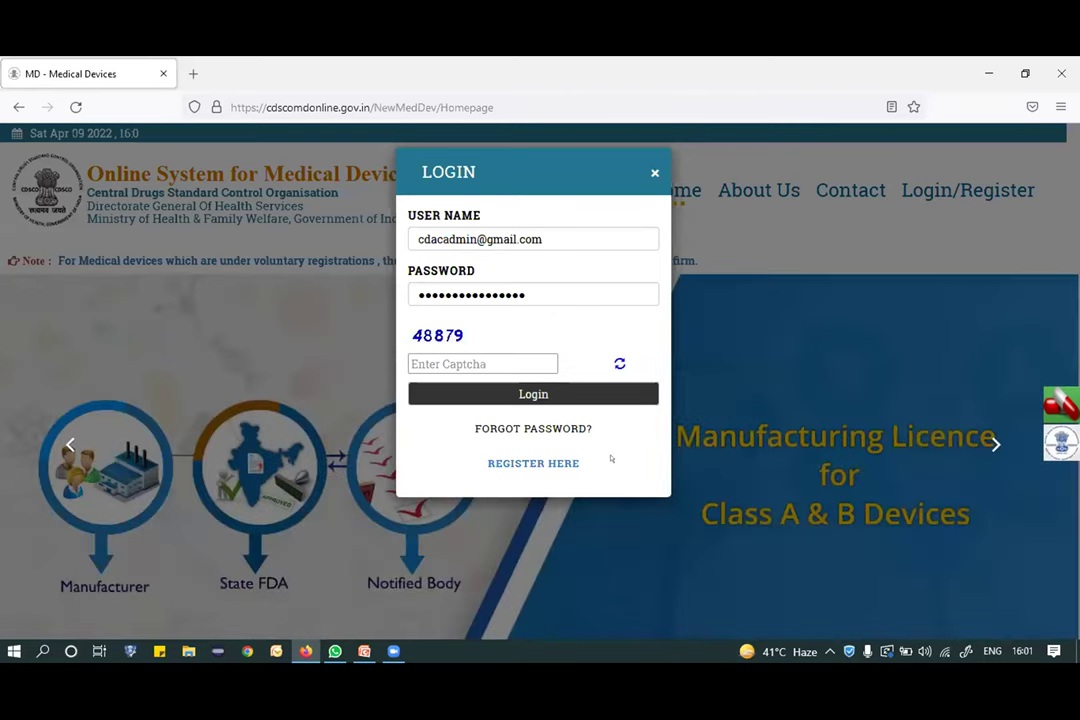
pyautogui.click(526, 466)
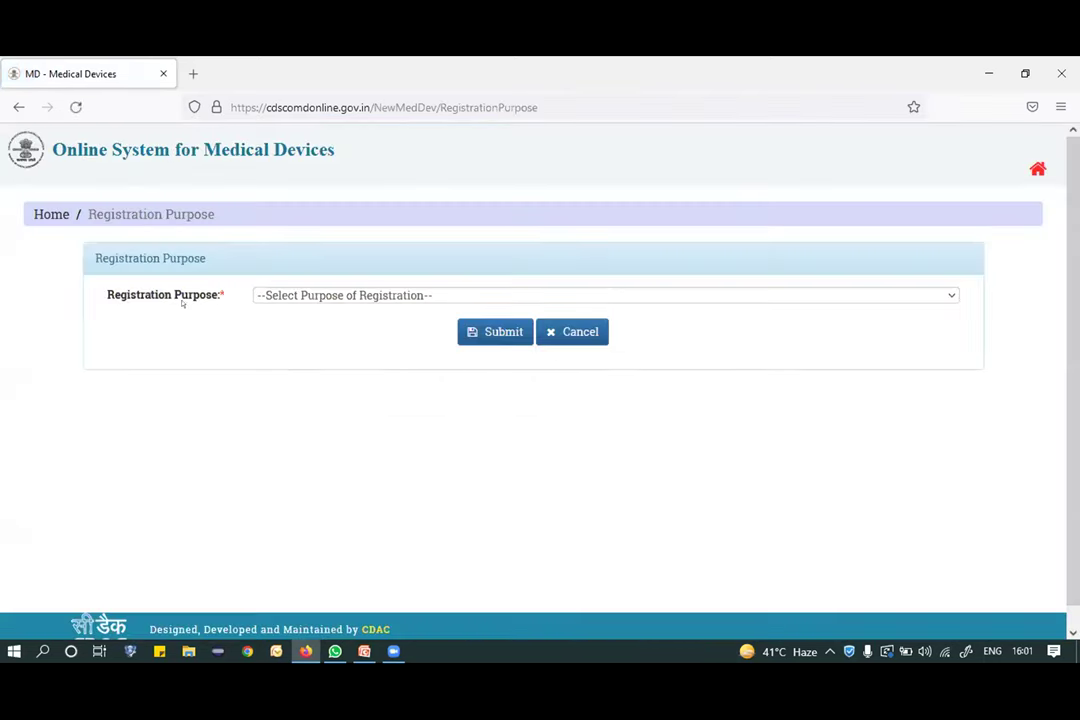
# Choose the GSR 102 registration purpose and Non Regulatory Device as applicant type.
pyautogui.click(389, 295)
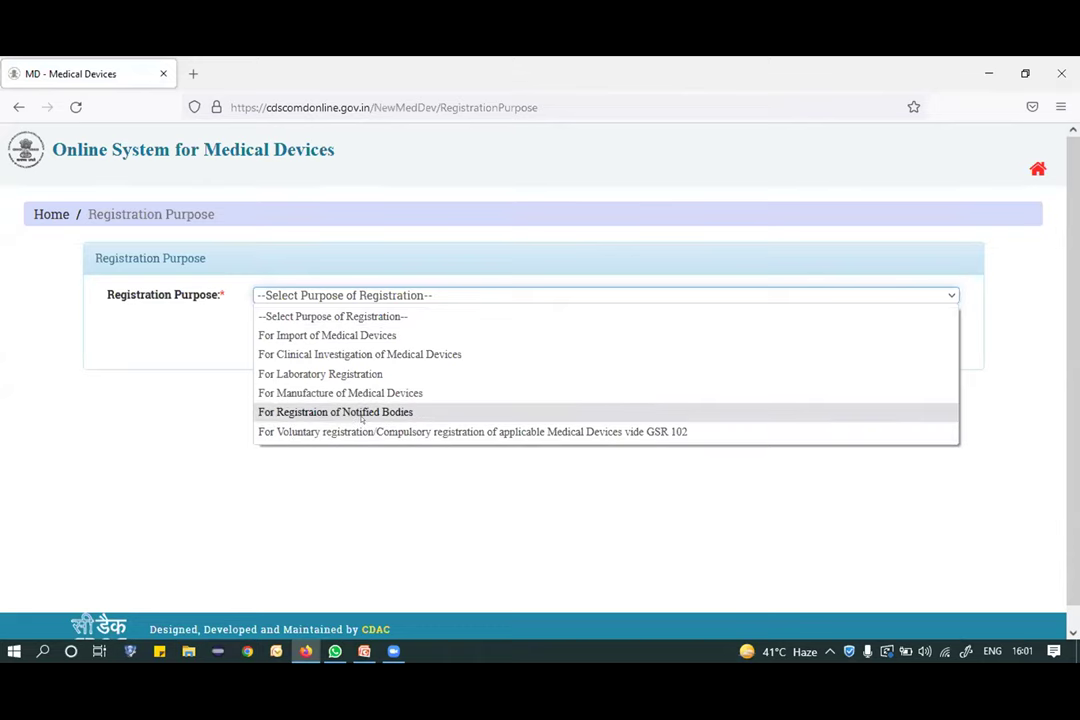
pyautogui.click(422, 431)
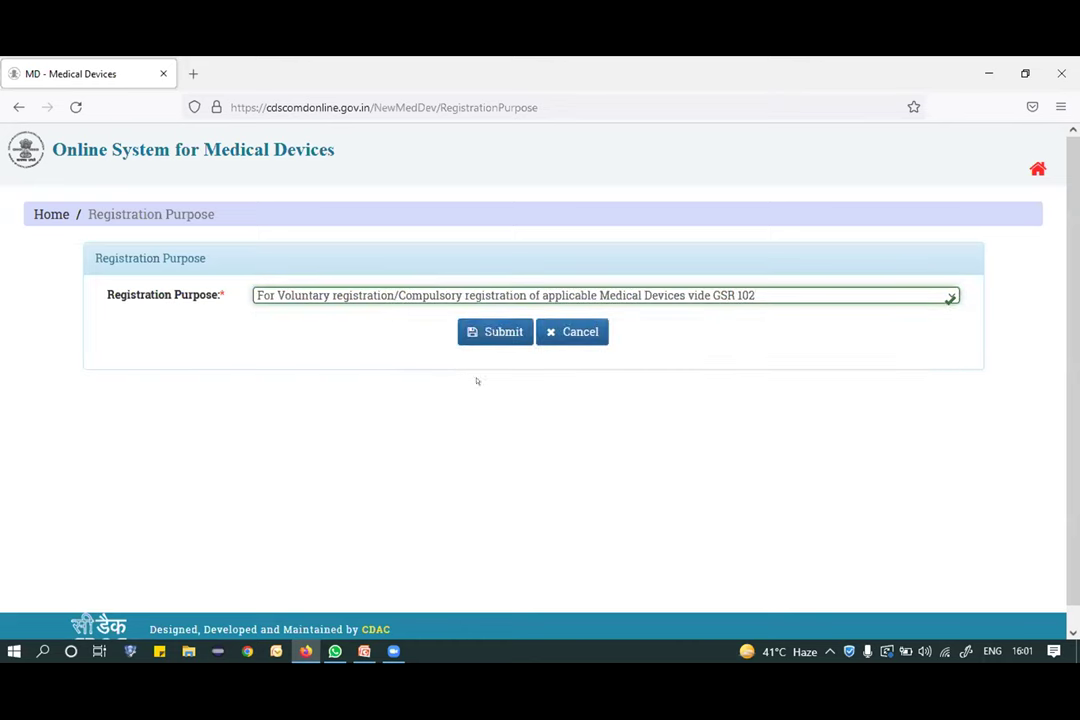
pyautogui.click(491, 331)
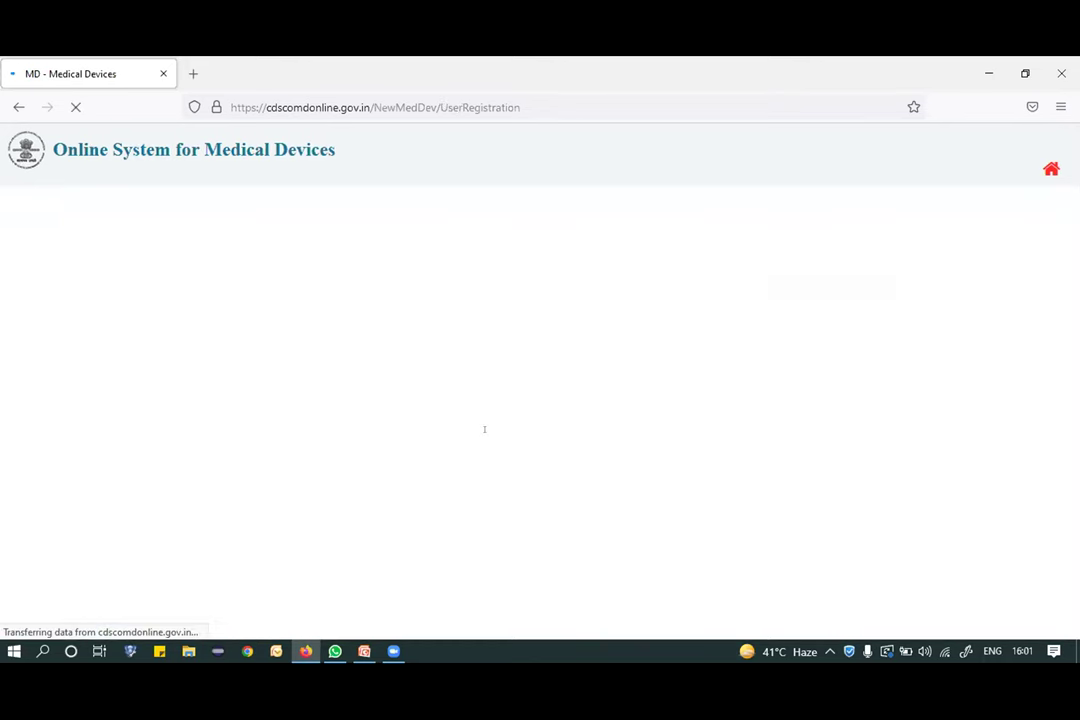
pyautogui.scroll(-2, 387, 408)
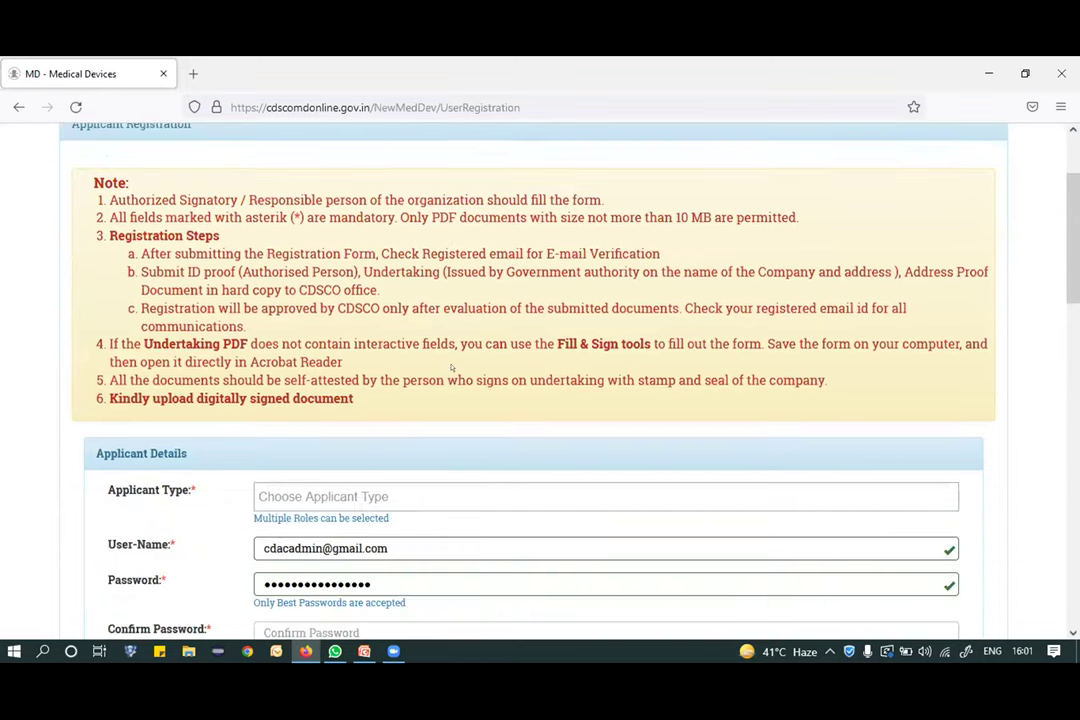
pyautogui.scroll(-2, 437, 368)
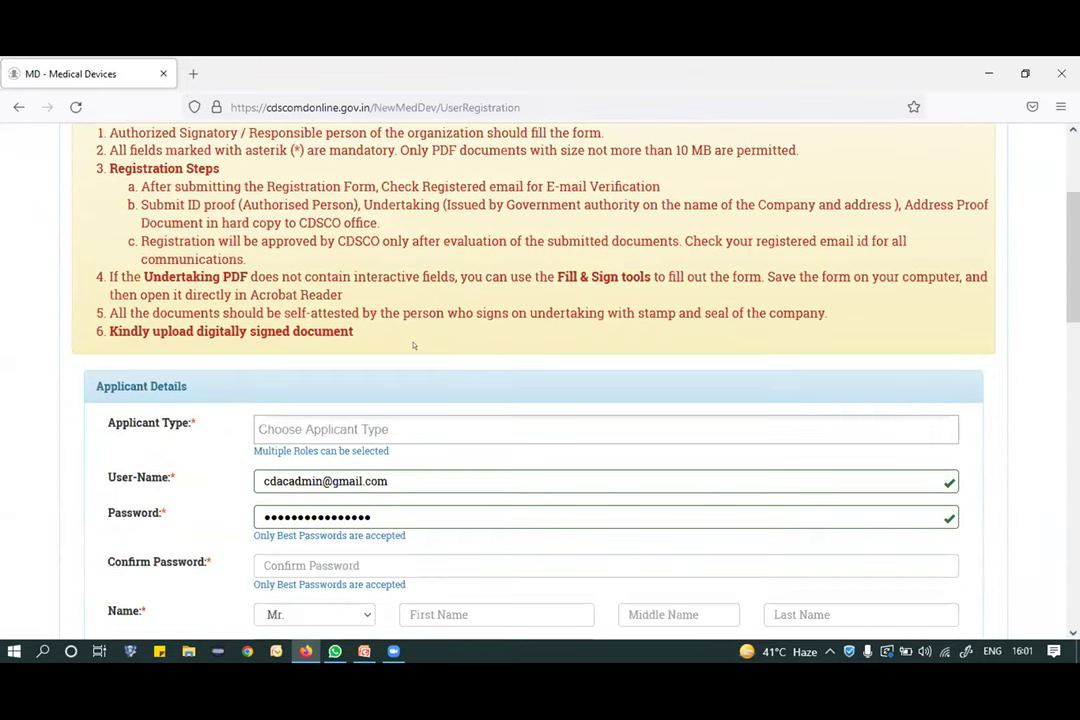
pyautogui.click(327, 350)
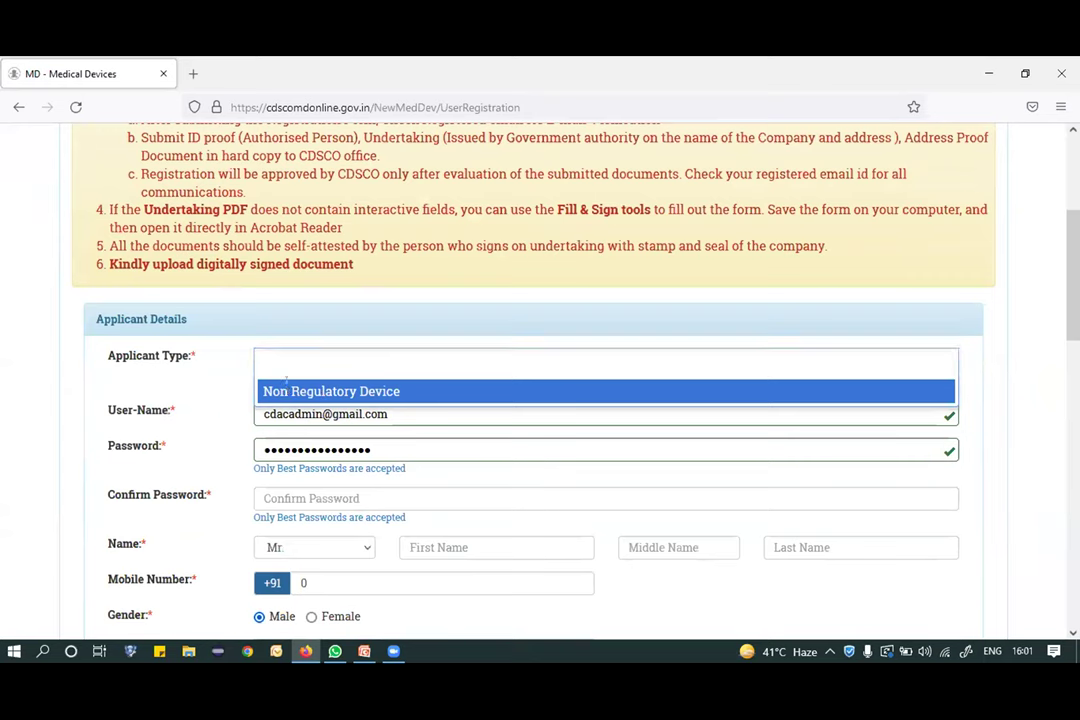
pyautogui.click(330, 391)
# Replace the prefilled username with a unique yopmail e-mail address and enter the account password.
pyautogui.scroll(-1, 422, 363)
pyautogui.moveTo(397, 355); pyautogui.dragTo(184, 355)
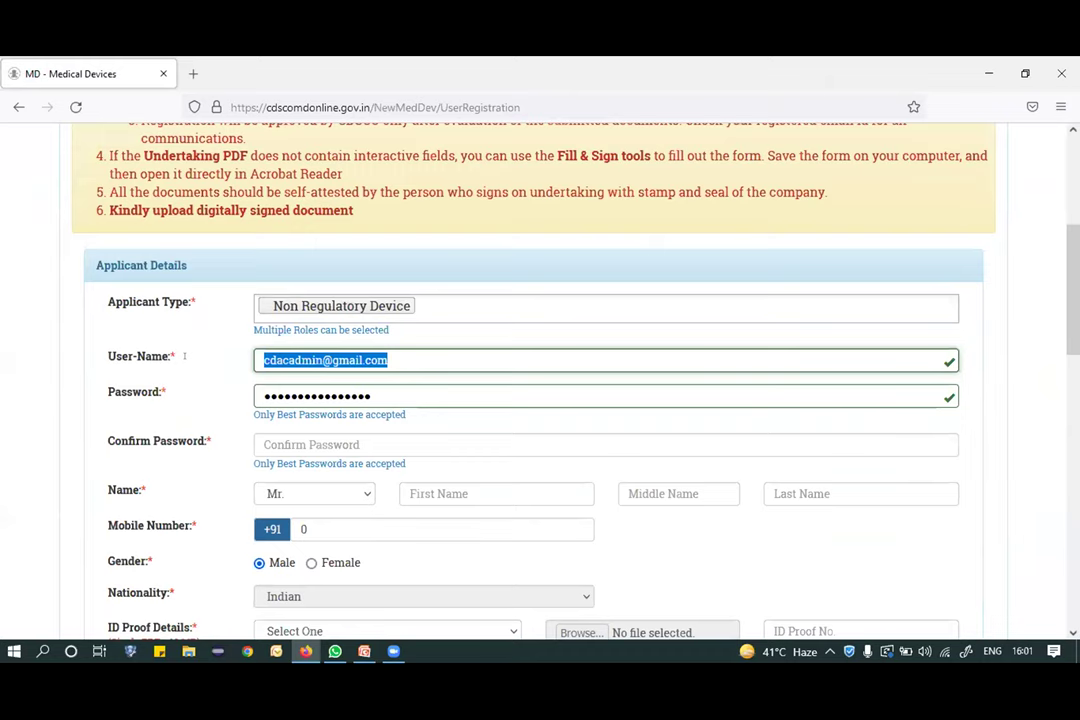
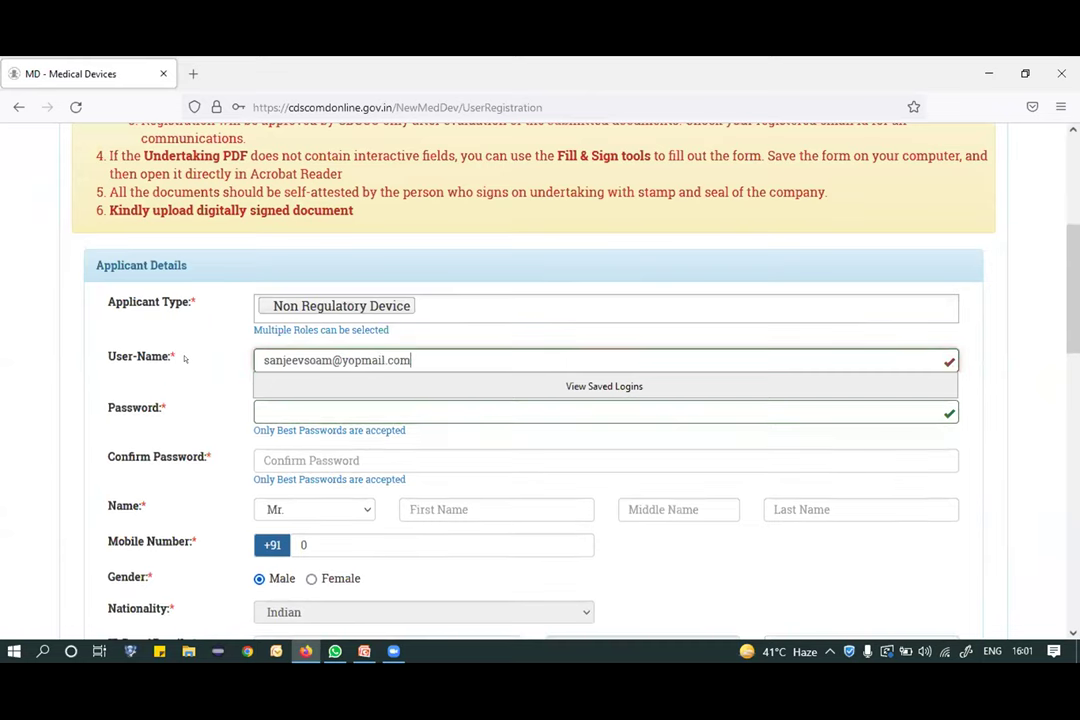
pyautogui.click(298, 402)
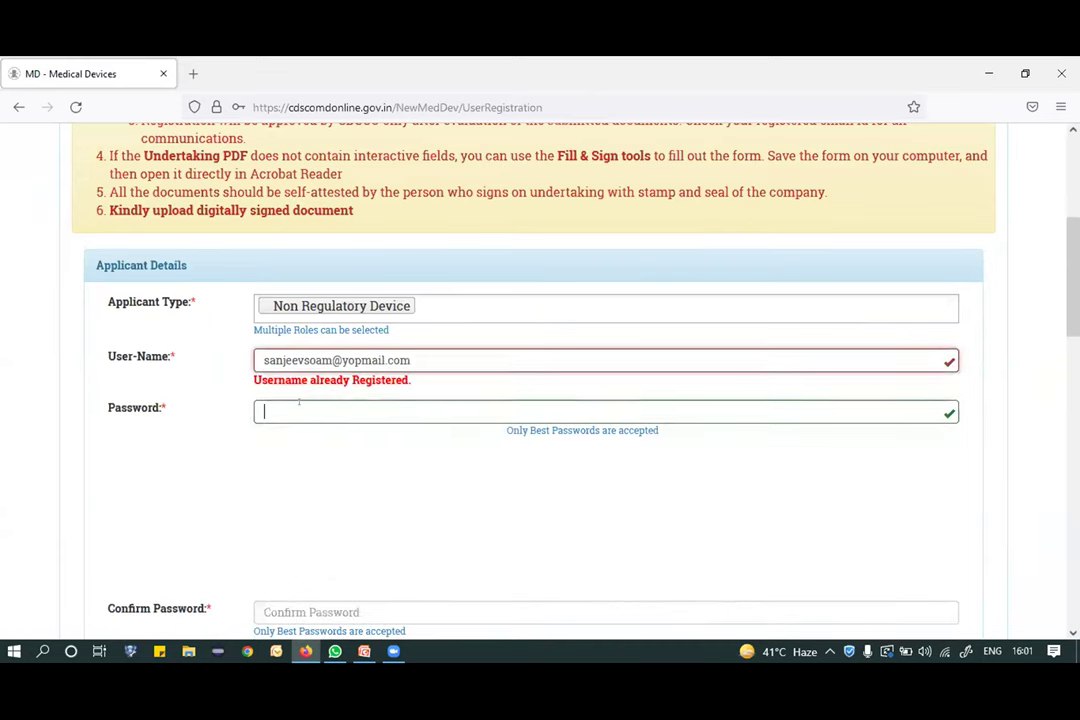
pyautogui.click(329, 360)
pyautogui.write('1')
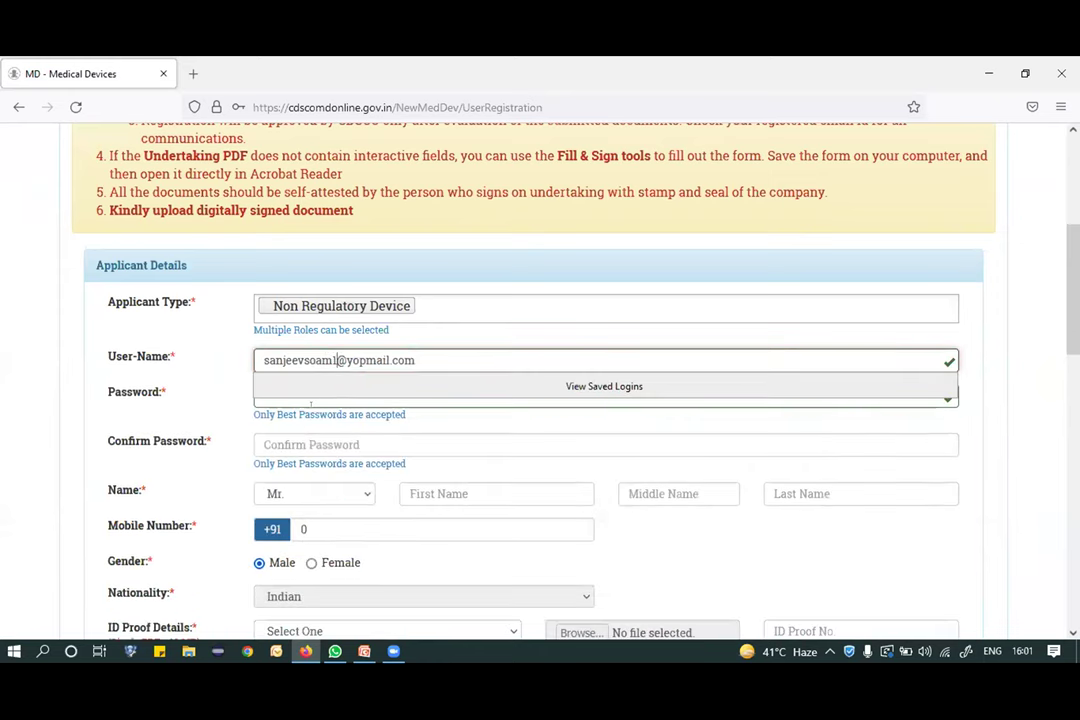
pyautogui.click(337, 400)
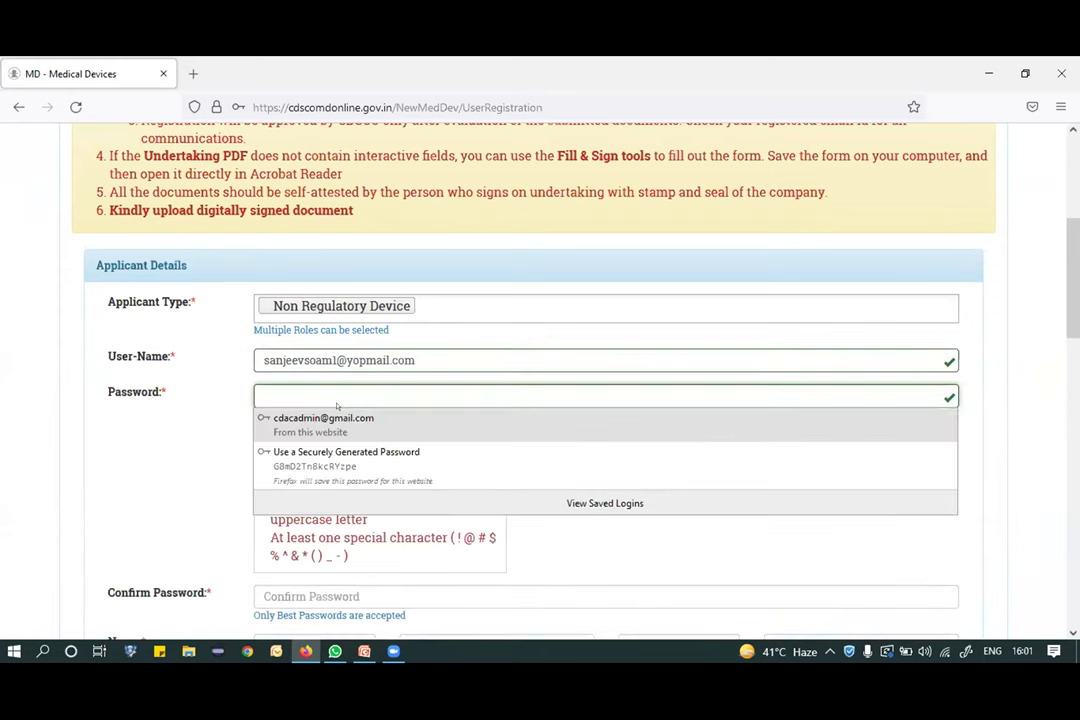
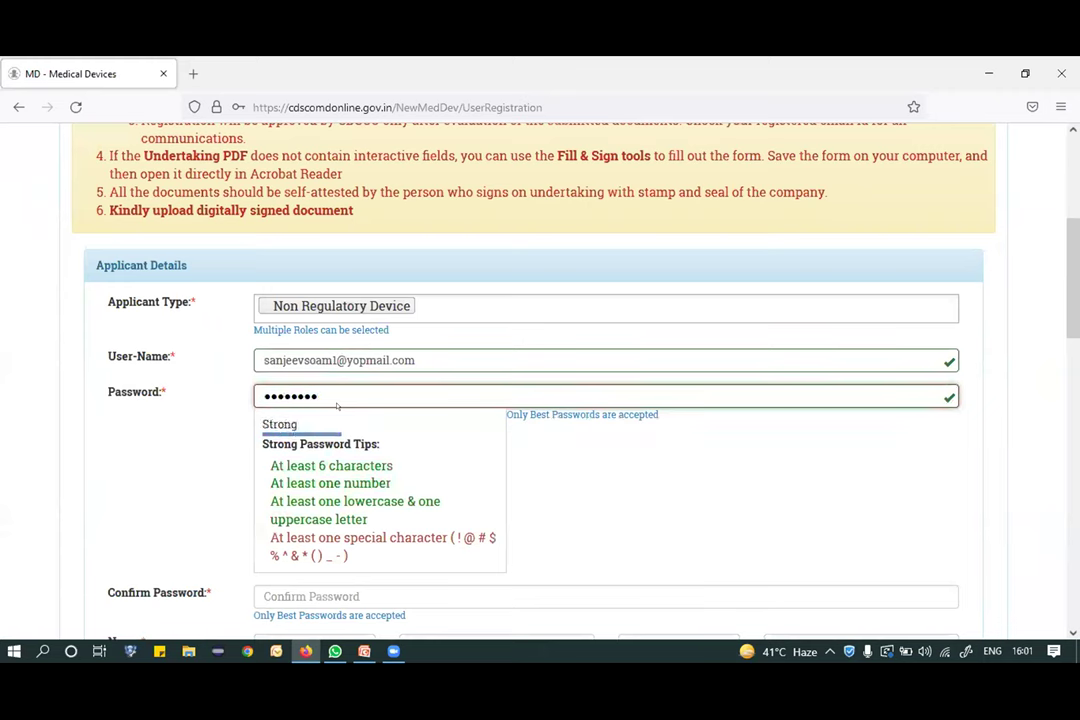
pyautogui.press('Tab')
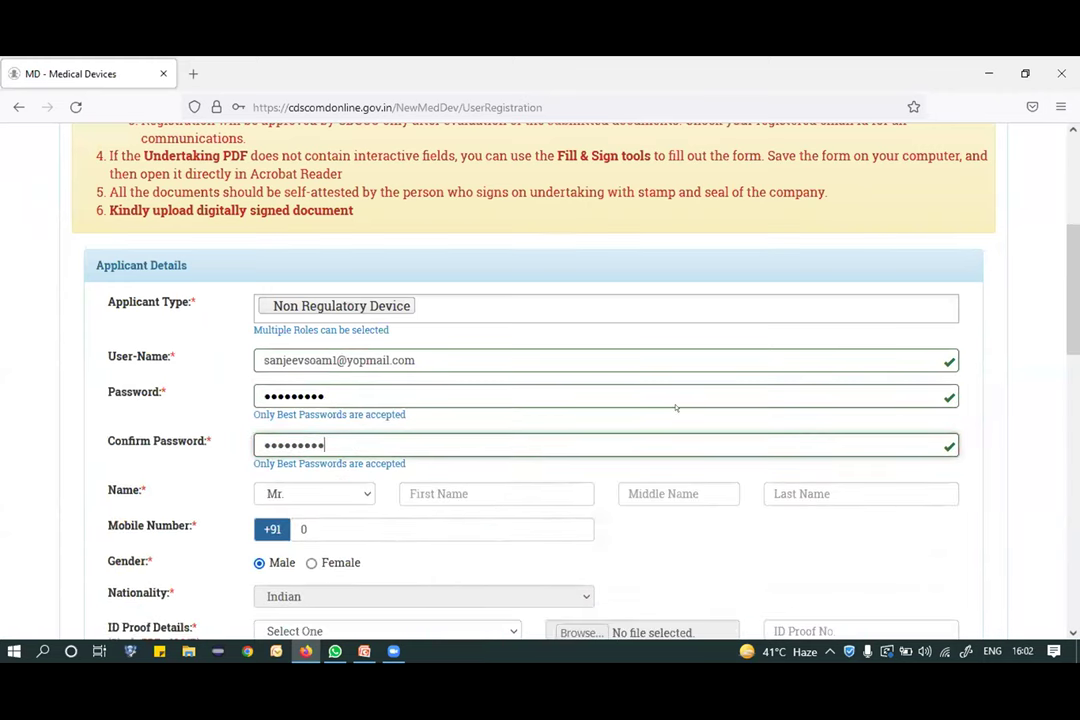
pyautogui.scroll(-1, 676, 408)
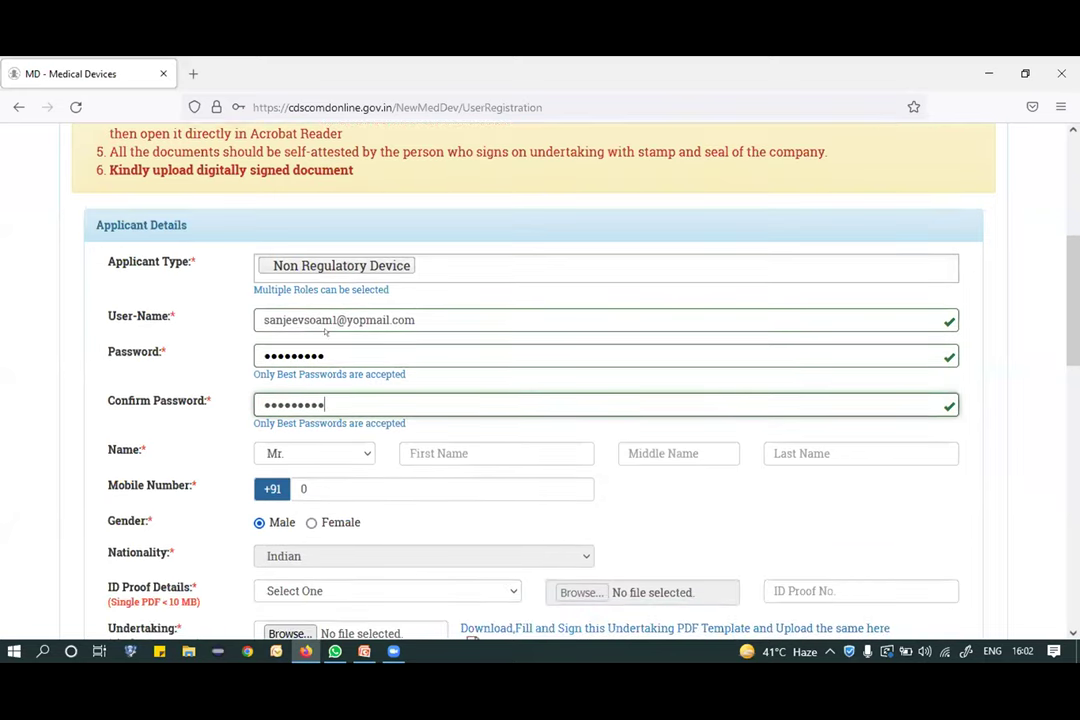
pyautogui.click(414, 319)
pyautogui.moveTo(414, 319); pyautogui.dragTo(263, 320)
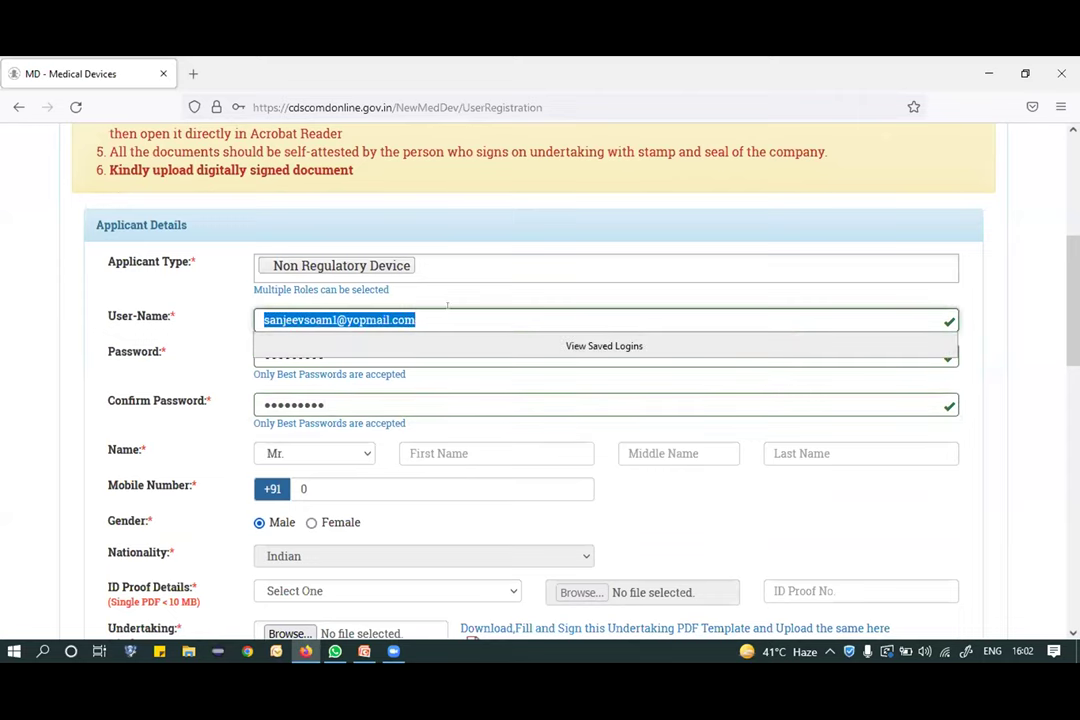
# Enter the applicant's first name, last name and mobile number.
pyautogui.click(487, 453)
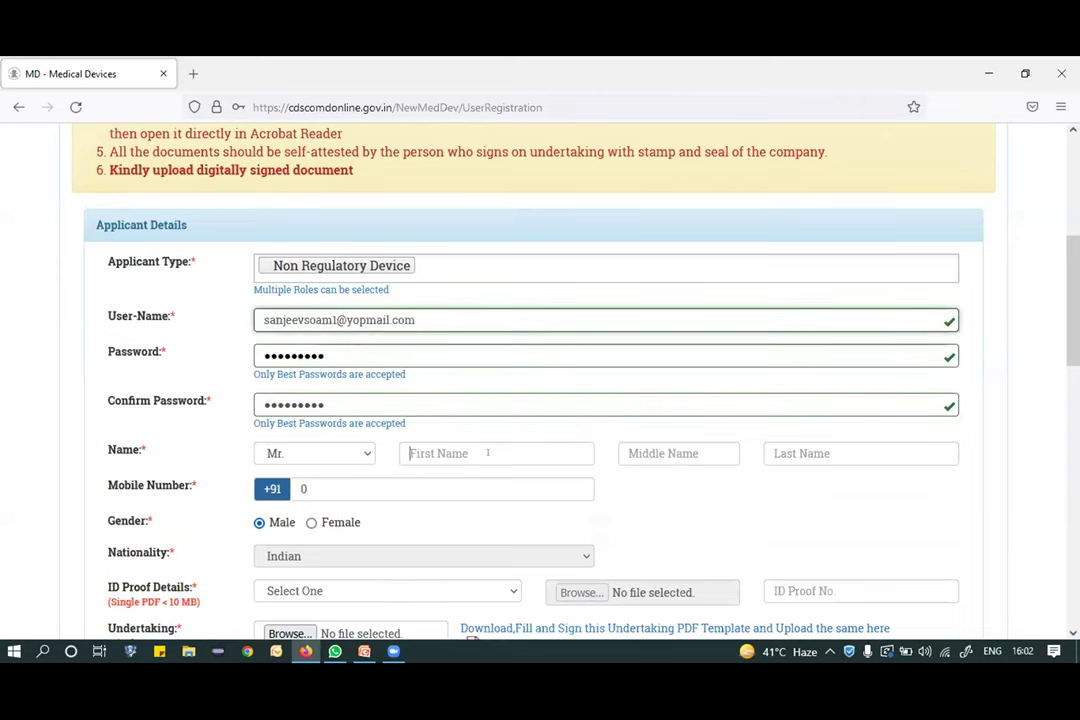
pyautogui.write('an')
pyautogui.press('BackSpace')
pyautogui.press('BackSpace')
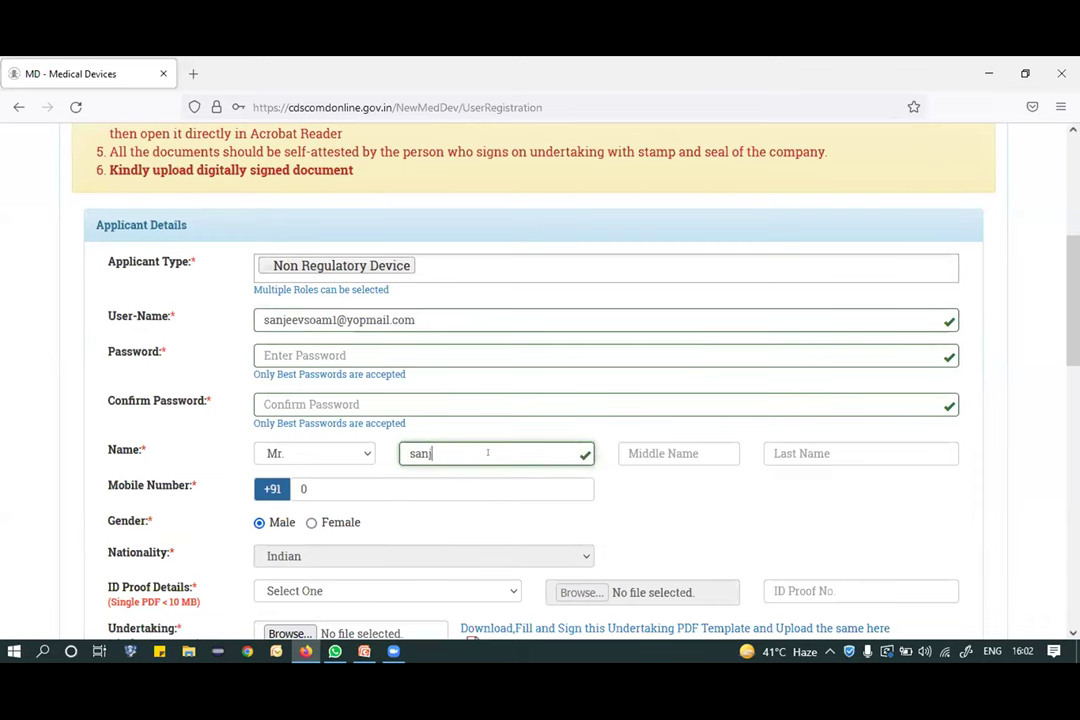
pyautogui.press('Tab')
pyautogui.press('Tab')
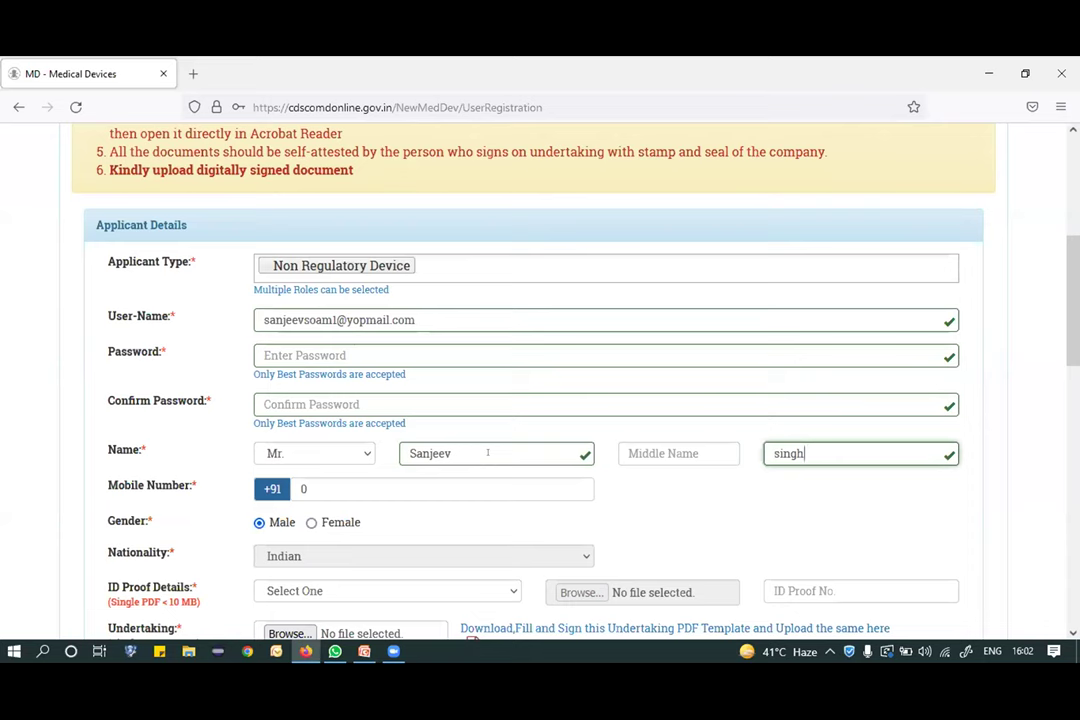
pyautogui.scroll(-1, 487, 452)
pyautogui.press('Tab')
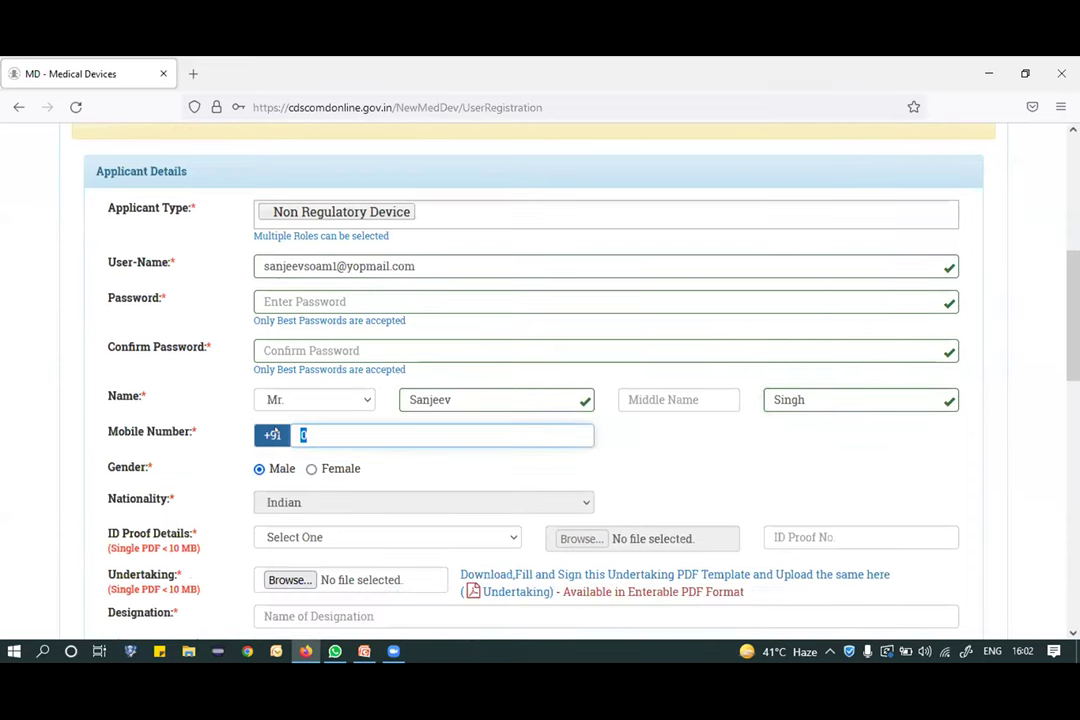
pyautogui.scroll(-1, 275, 432)
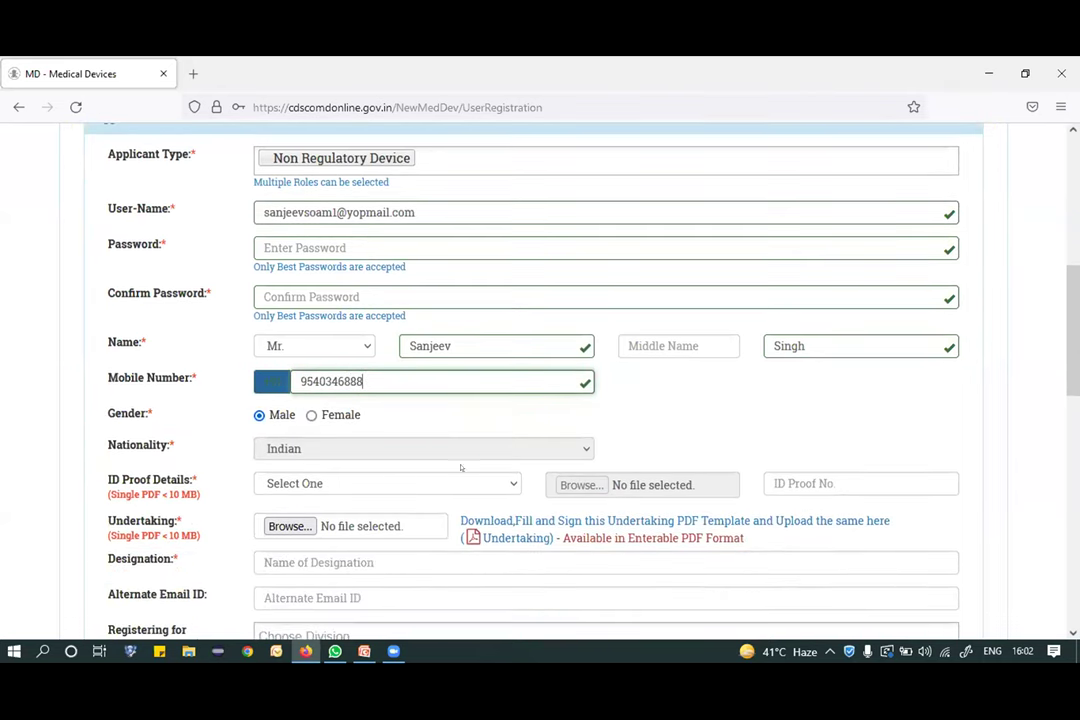
# Set ID proof to Aadhaar Card, upload Aadhar_Card, and enter the ID proof number.
pyautogui.click(352, 484)
pyautogui.click(358, 524)
pyautogui.click(578, 486)
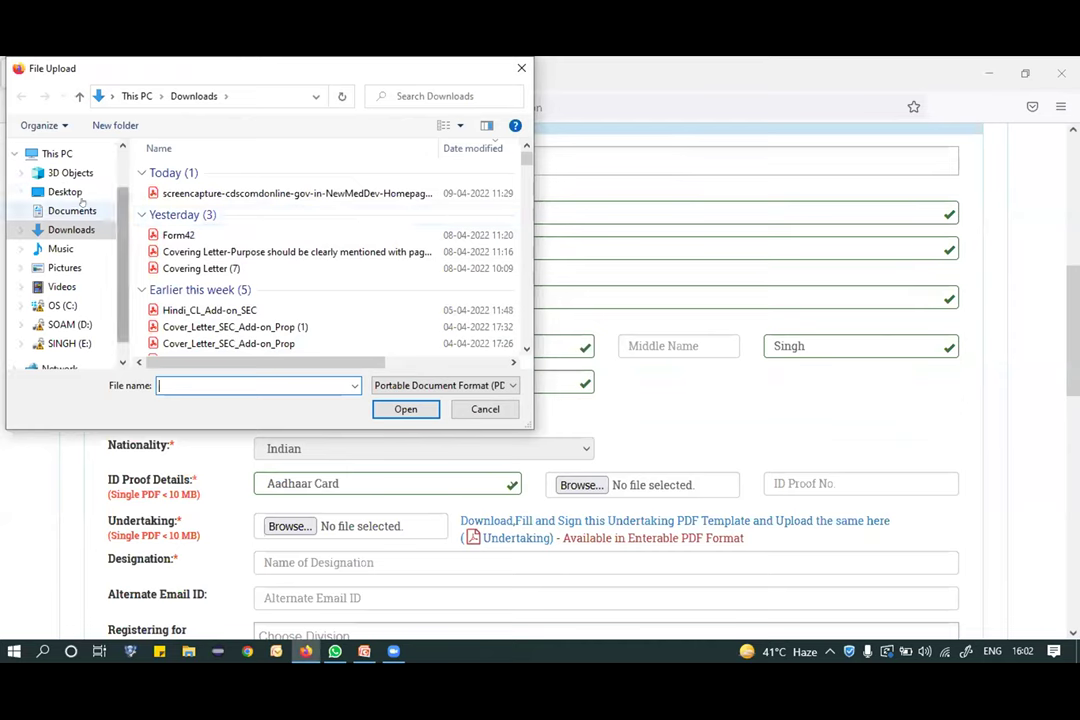
pyautogui.click(65, 191)
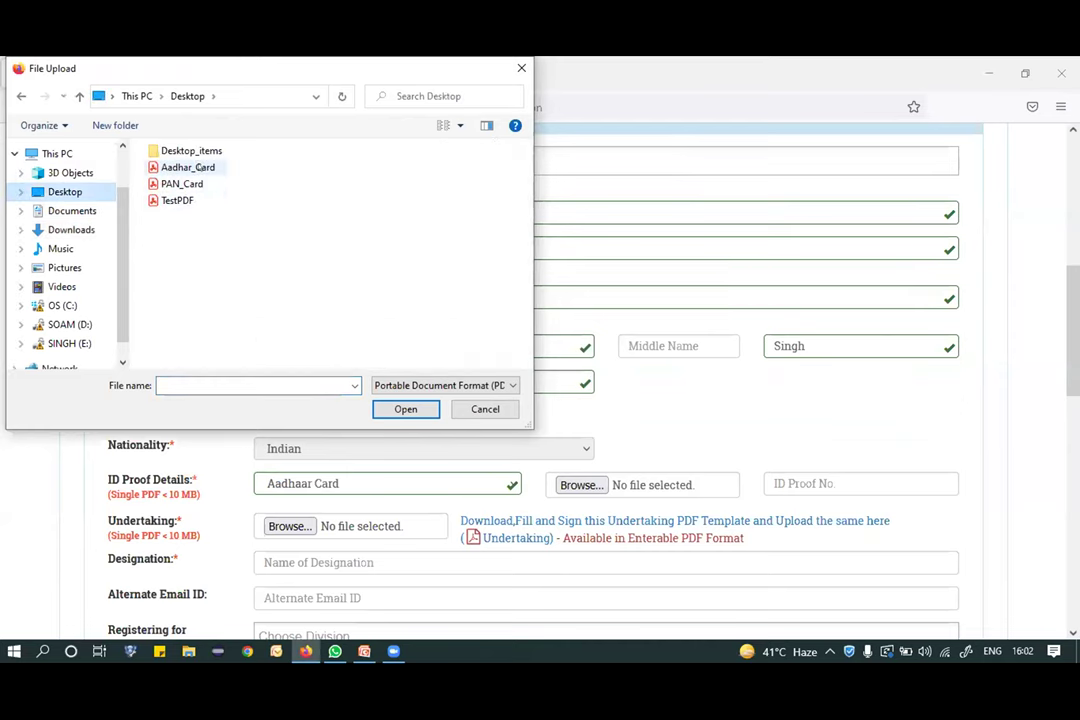
pyautogui.doubleClick(188, 167)
pyautogui.scroll(-1, 716, 378)
pyautogui.click(829, 429)
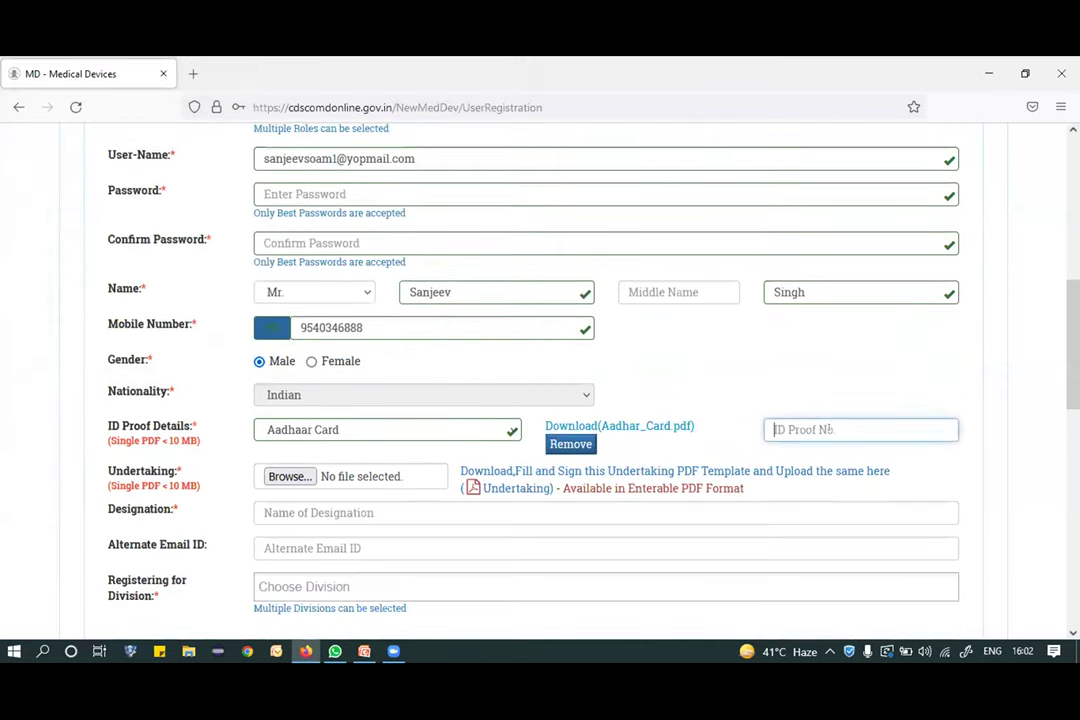
pyautogui.write('66778899')
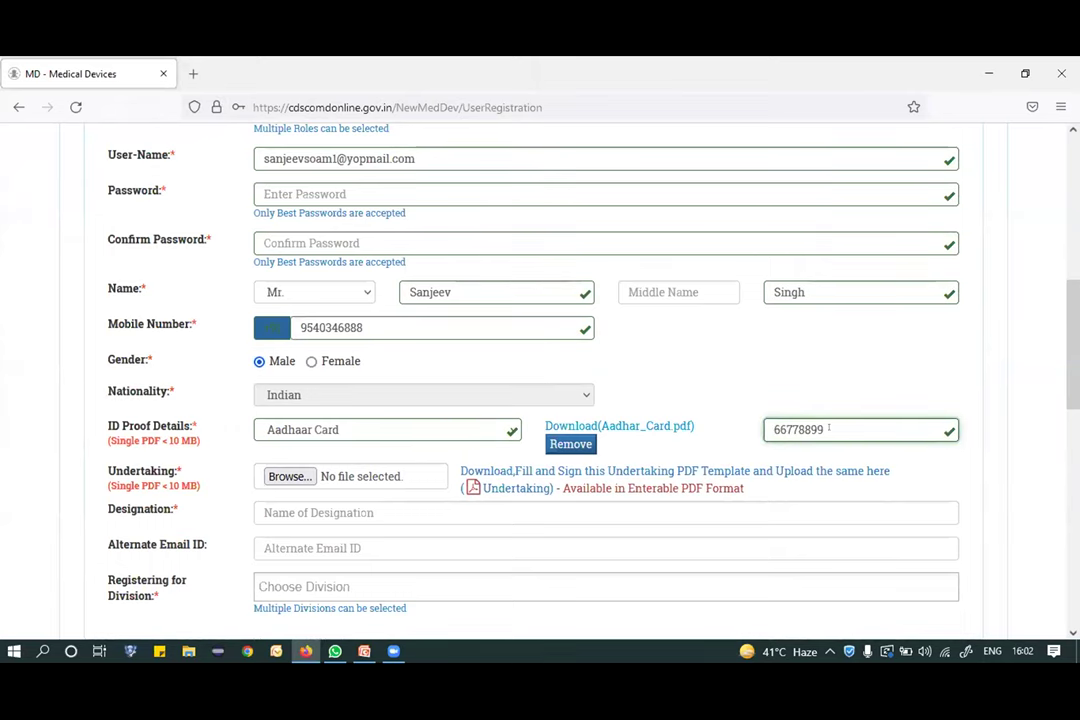
pyautogui.scroll(-1, 829, 429)
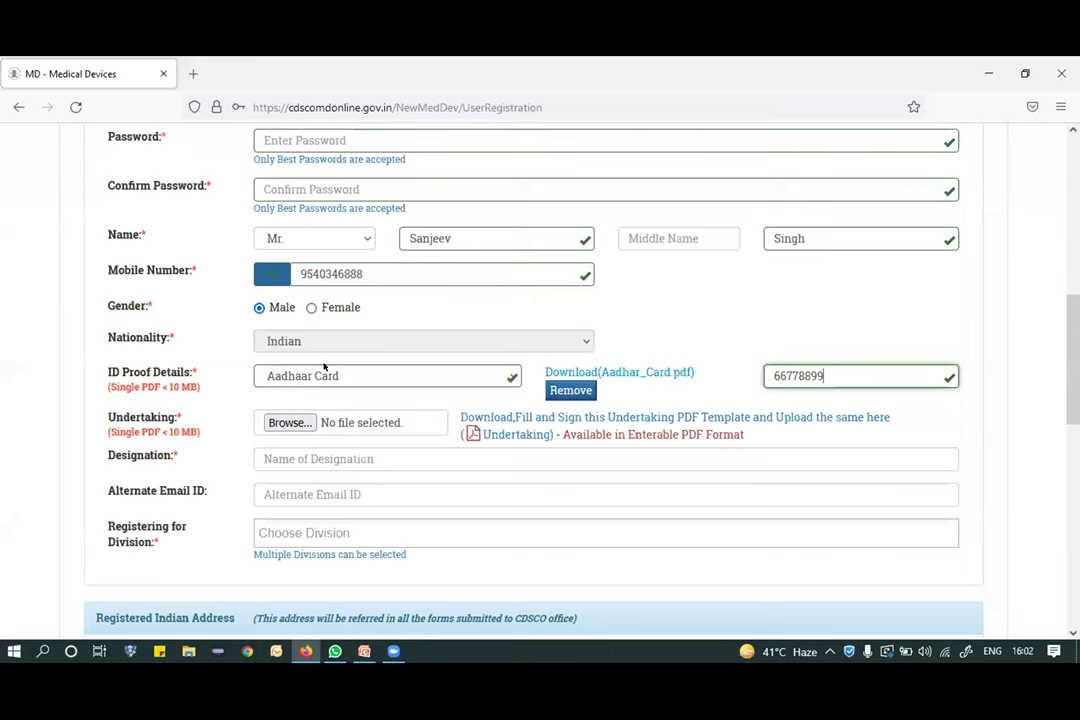
# Upload TestPDF as the signed undertaking, set designation STO, and enter an alternate e-mail.
pyautogui.click(503, 371)
pyautogui.click(290, 418)
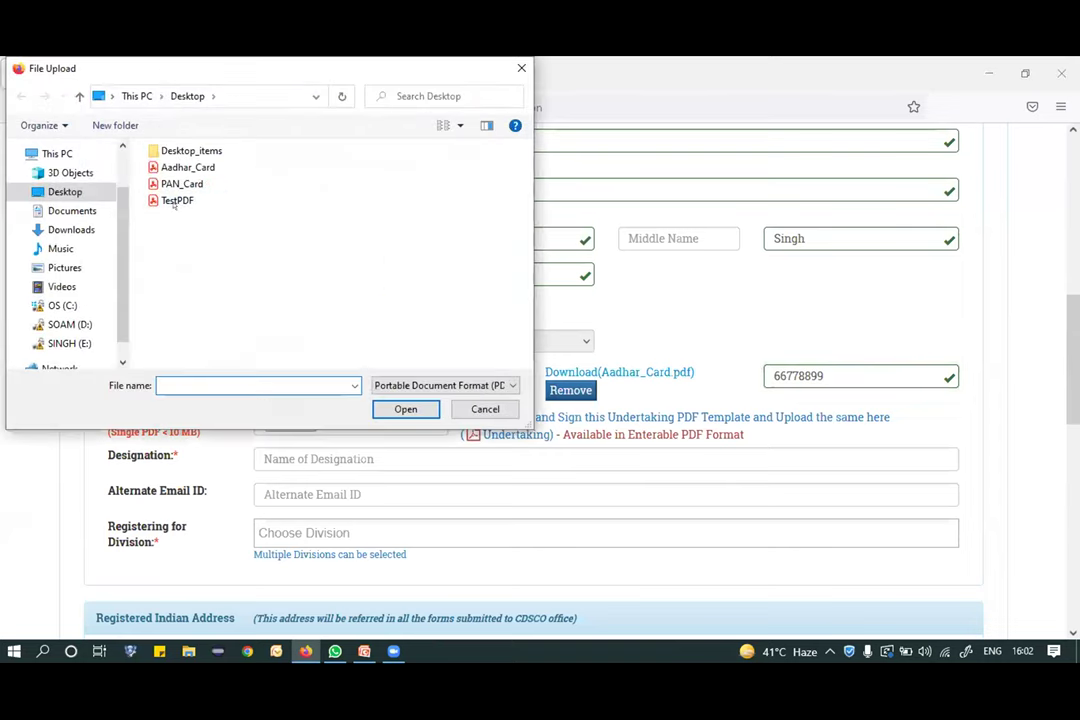
pyautogui.doubleClick(177, 200)
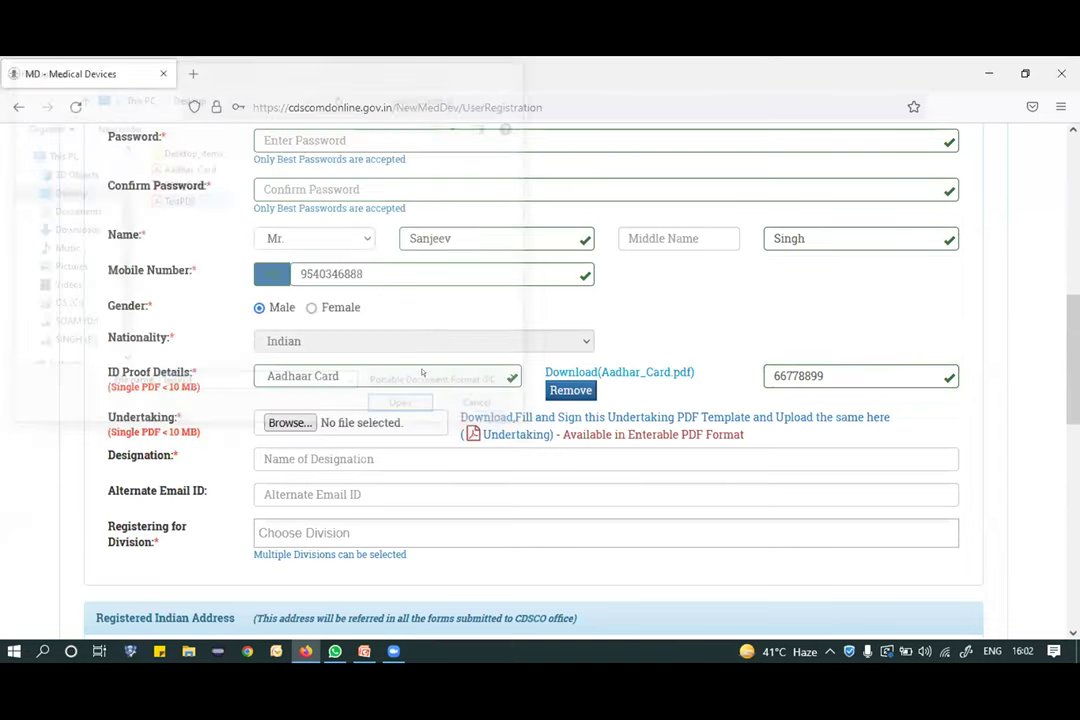
pyautogui.click(348, 446)
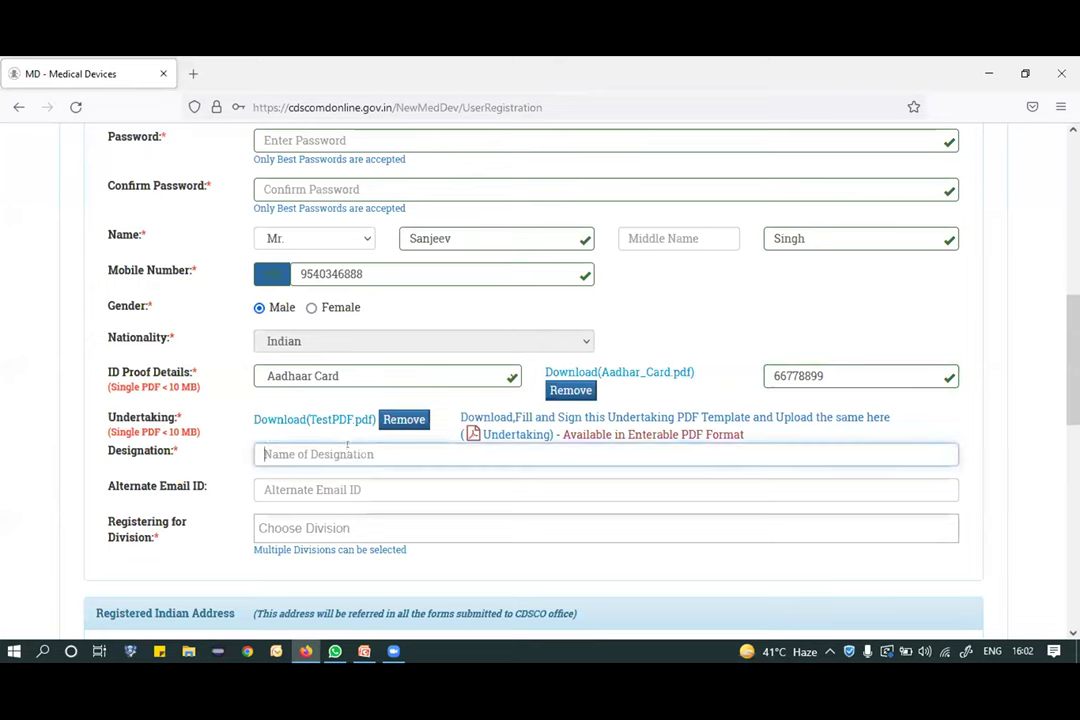
pyautogui.write('S')
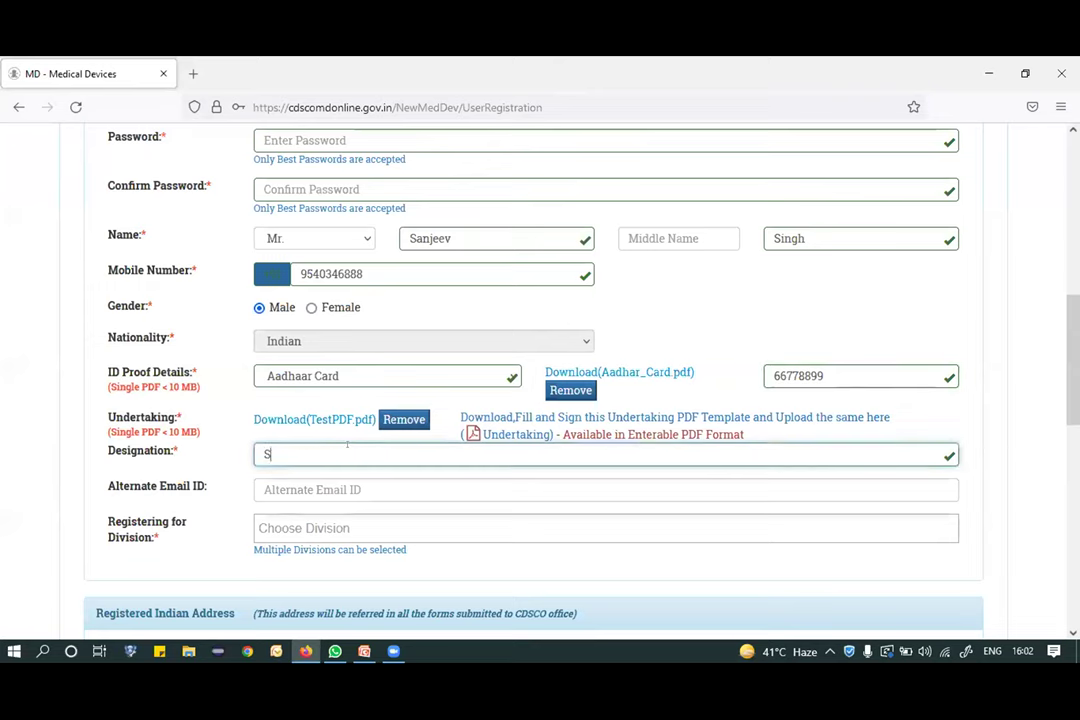
pyautogui.write('TO')
pyautogui.scroll(-1, 348, 446)
pyautogui.click(352, 450)
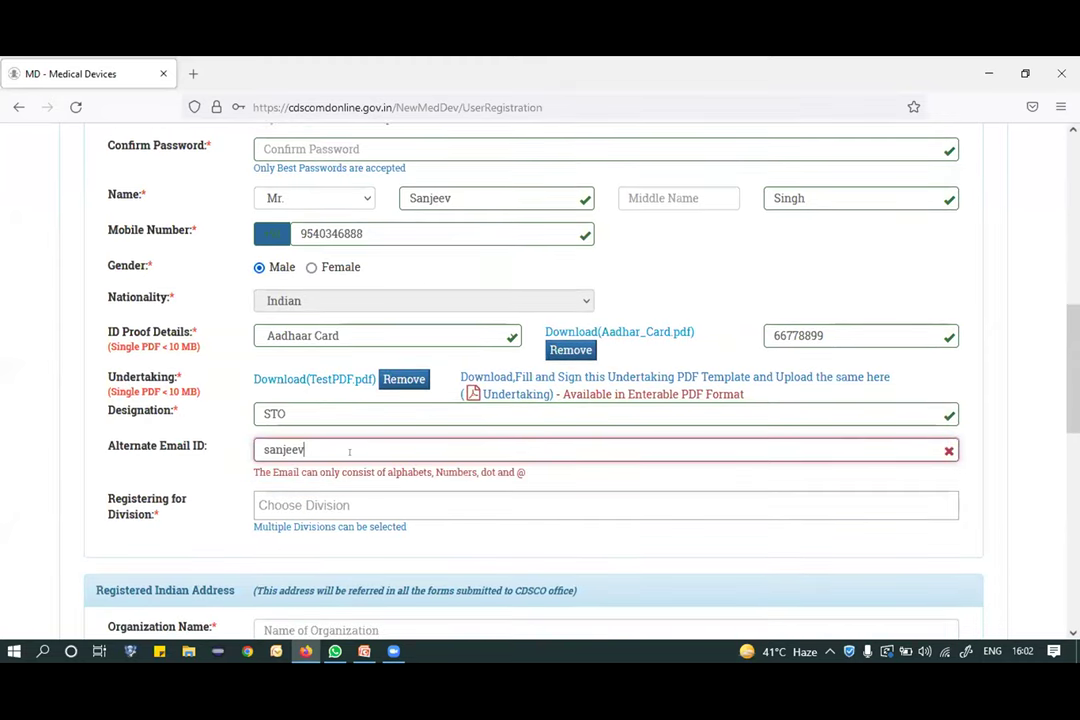
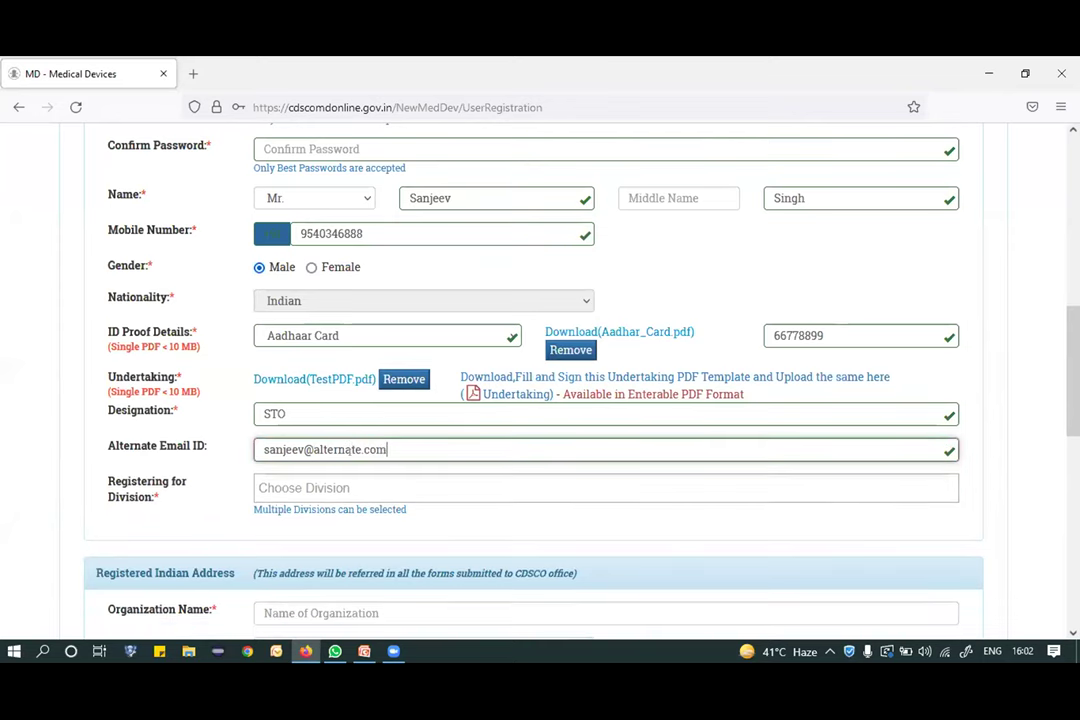
# Select Medical Devices as the registering division.
pyautogui.scroll(-1, 345, 456)
pyautogui.click(340, 458)
pyautogui.click(320, 491)
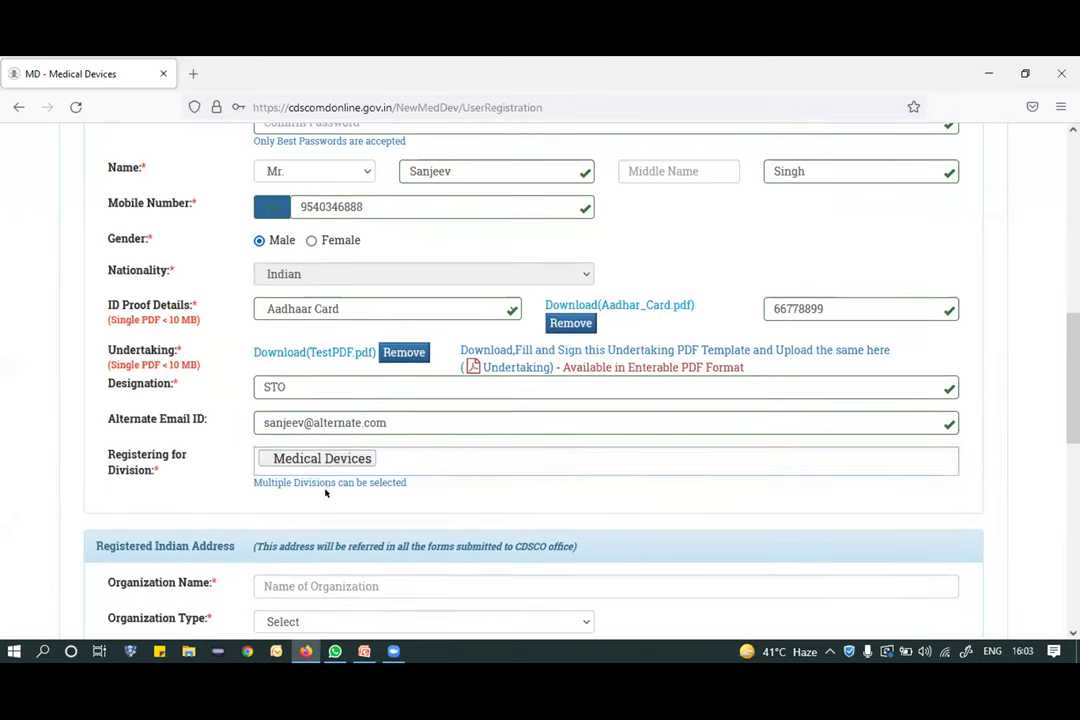
pyautogui.scroll(-3, 360, 430)
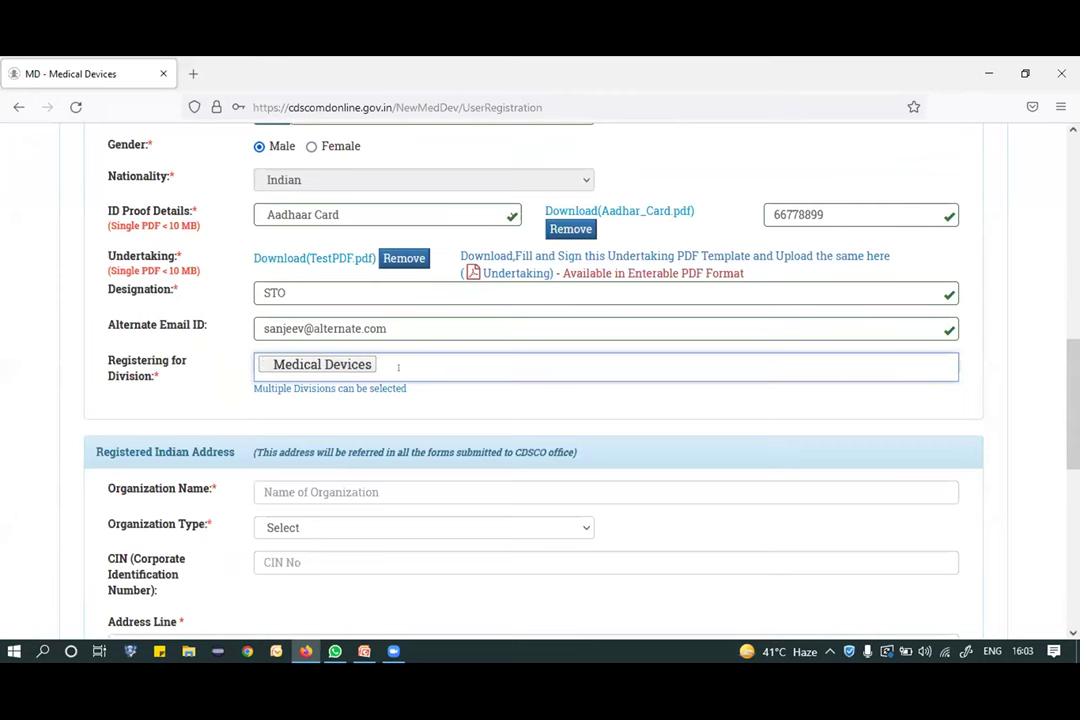
pyautogui.scroll(-2, 398, 368)
# Enter organization name 'org name', type PBL, and the company's CIN.
pyautogui.click(349, 422)
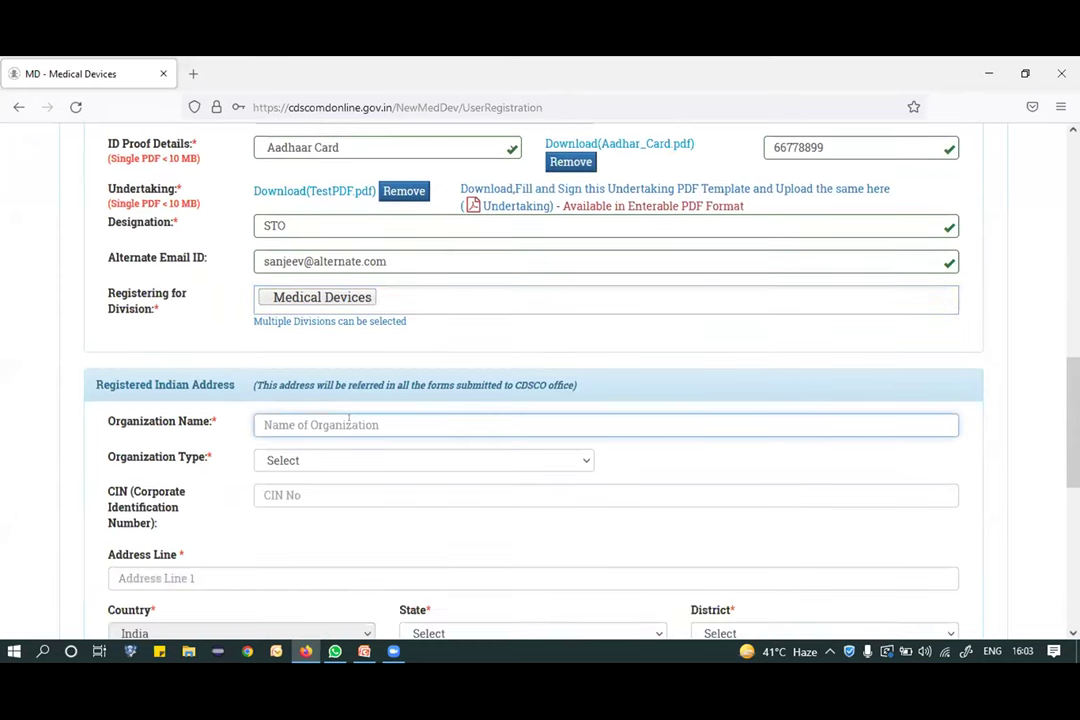
pyautogui.write('org name')
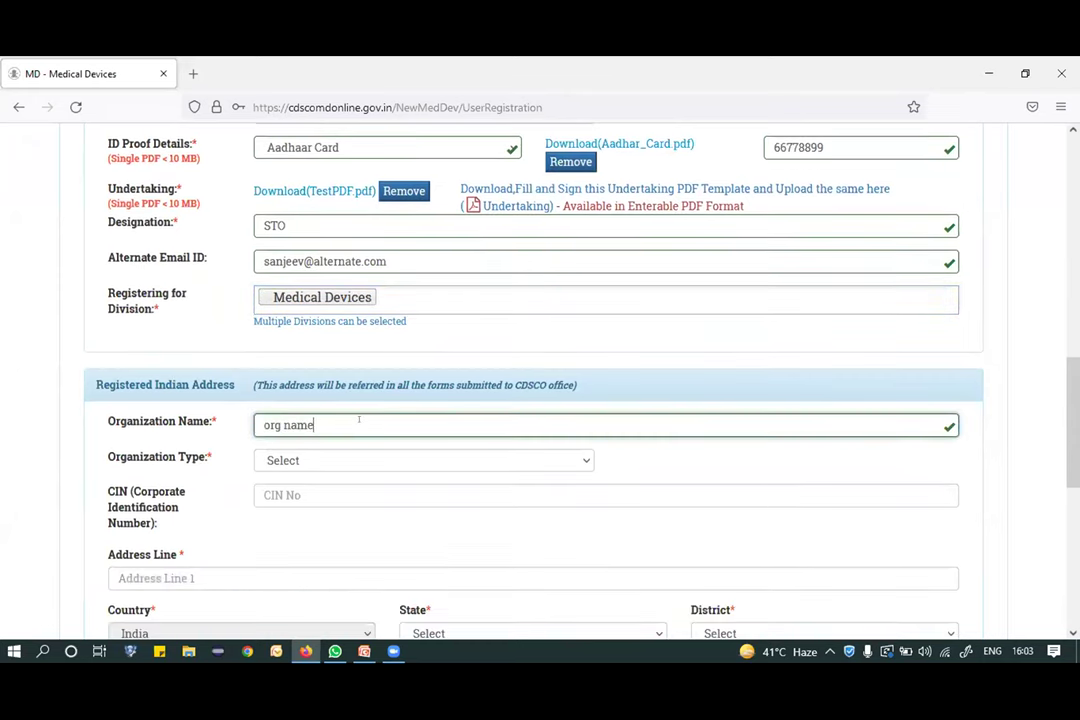
pyautogui.scroll(-1, 351, 431)
pyautogui.click(351, 430)
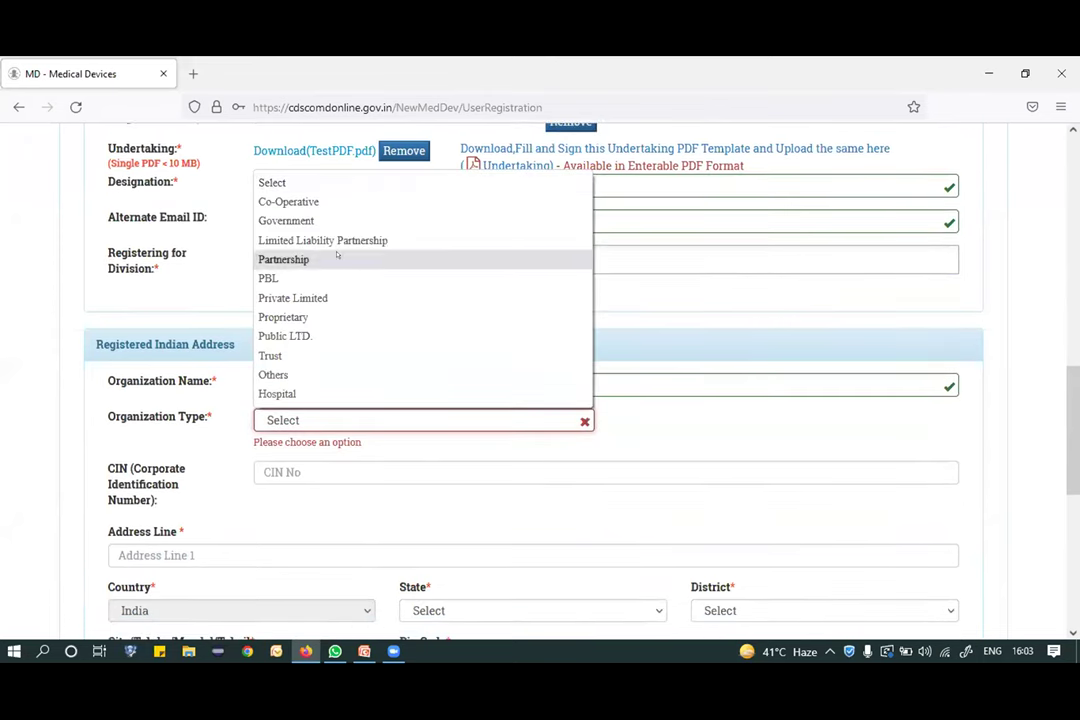
pyautogui.click(325, 279)
pyautogui.scroll(-2, 321, 407)
pyautogui.click(319, 388)
pyautogui.write('cin12345')
pyautogui.scroll(-1, 283, 396)
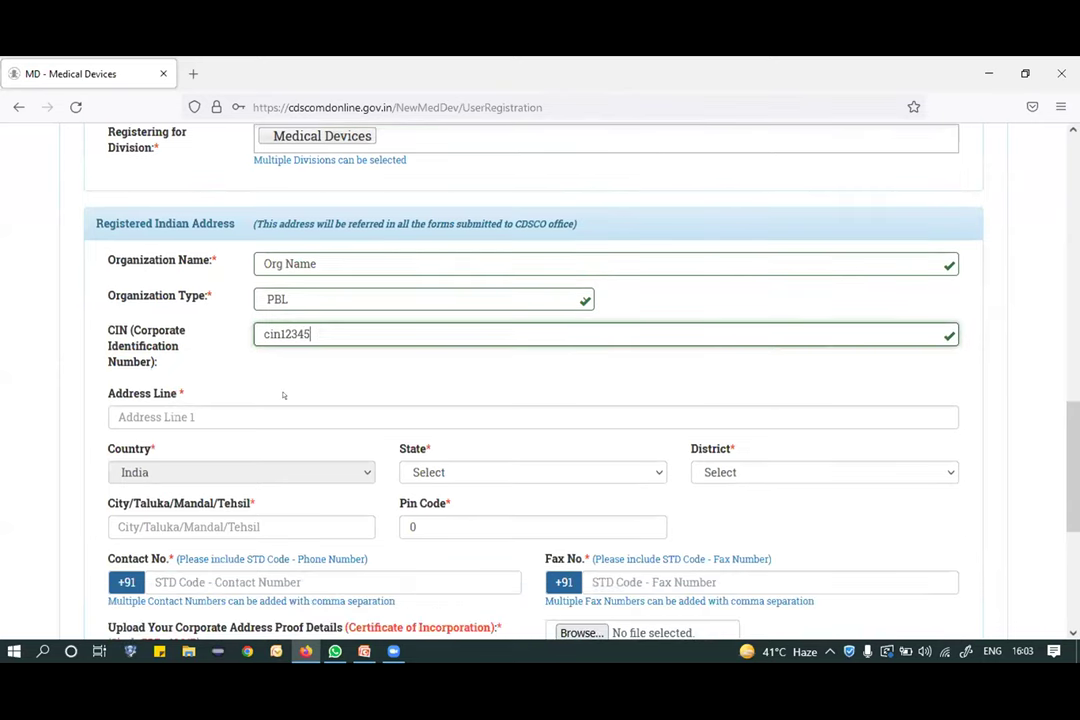
# Enter the first address line with state Uttar Pradesh and district Gautam Buddha Nagar.
pyautogui.click(269, 406)
pyautogui.write('add')
pyautogui.press('BackSpace')
pyautogui.press('BackSpace')
pyautogui.press('BackSpace')
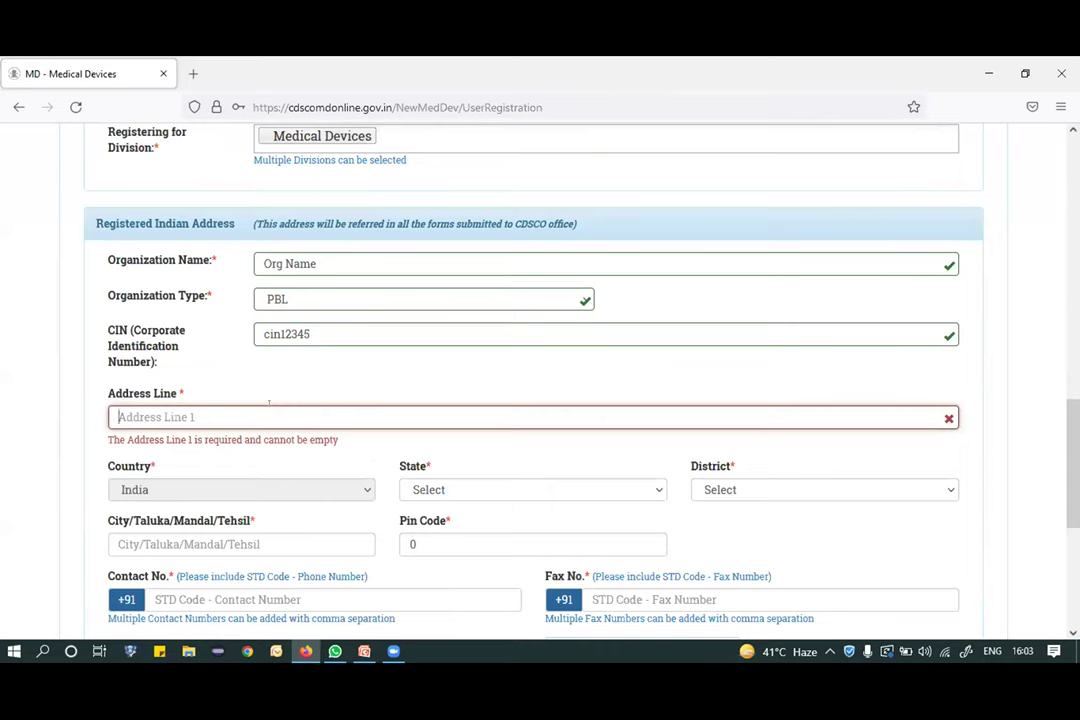
pyautogui.write('address ')
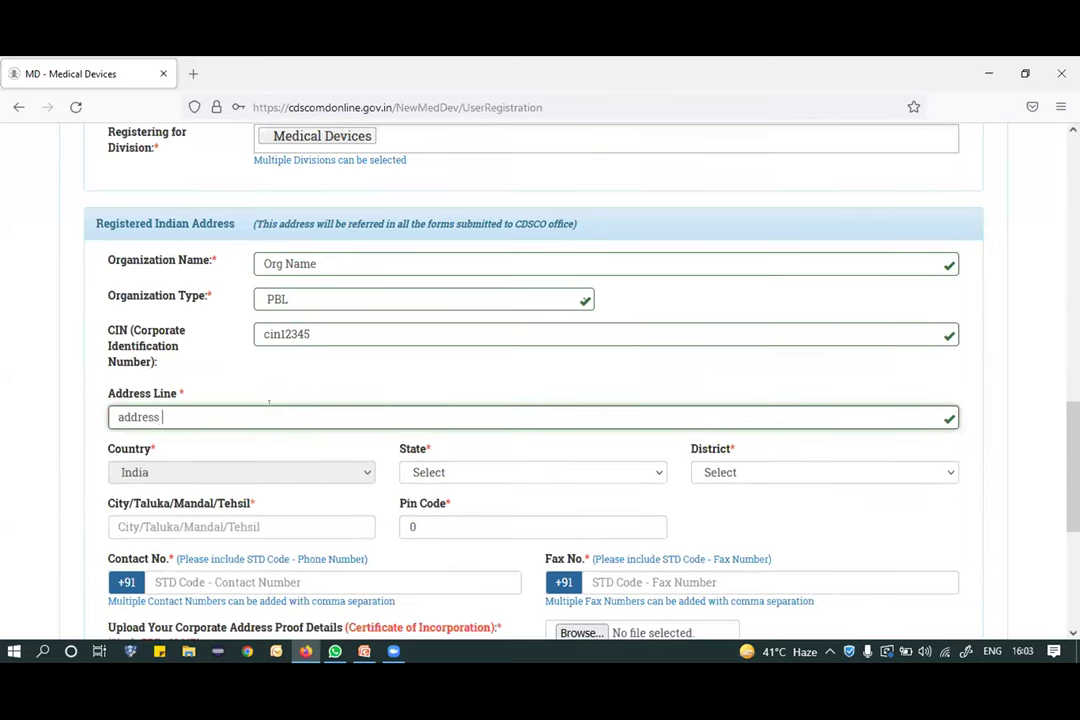
pyautogui.write('line obe')
pyautogui.press('BackSpace')
pyautogui.press('BackSpace')
pyautogui.write('ne')
pyautogui.scroll(-1, 622, 388)
pyautogui.click(590, 410)
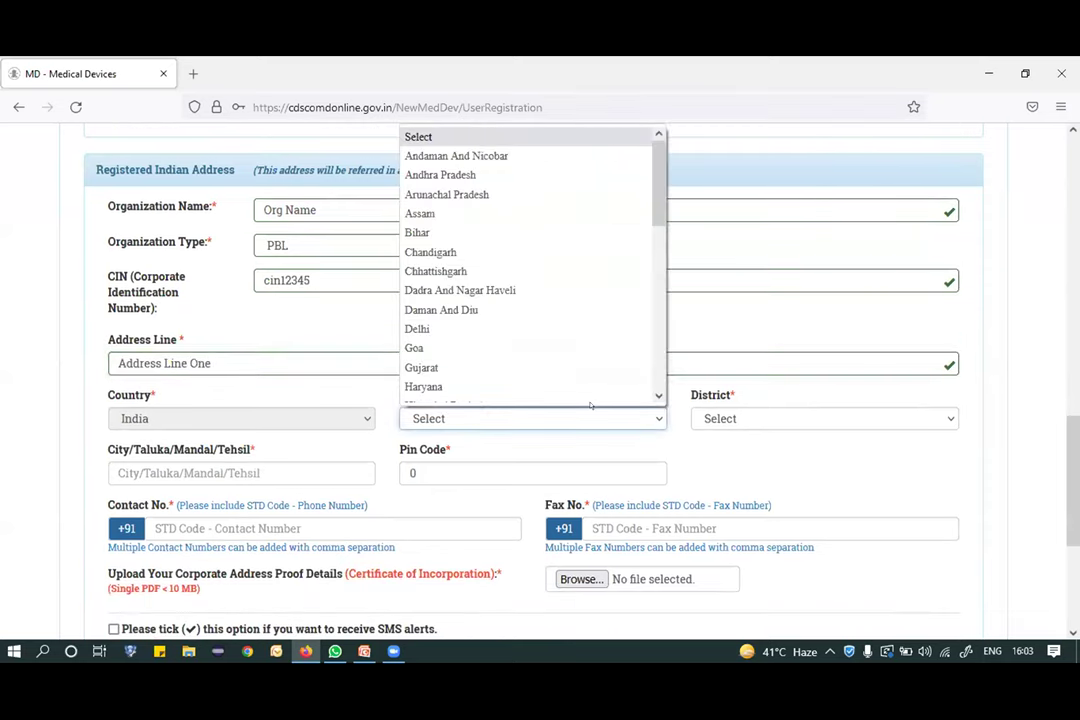
pyautogui.scroll(-5, 590, 405)
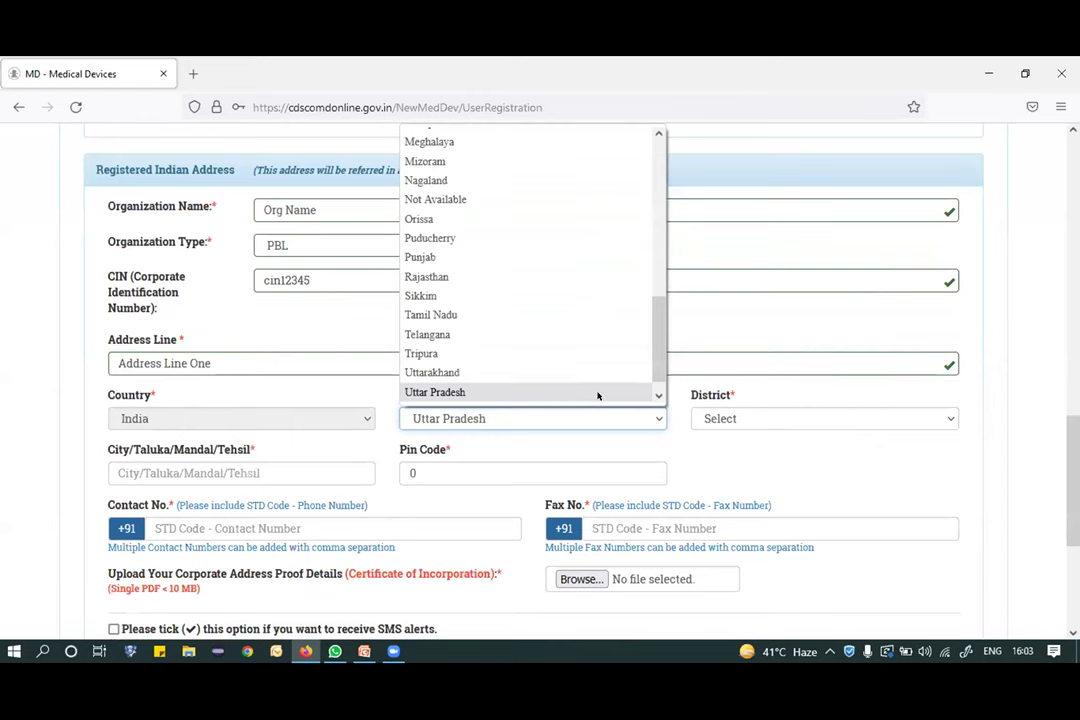
pyautogui.click(597, 394)
pyautogui.click(779, 412)
pyautogui.scroll(-5, 779, 410)
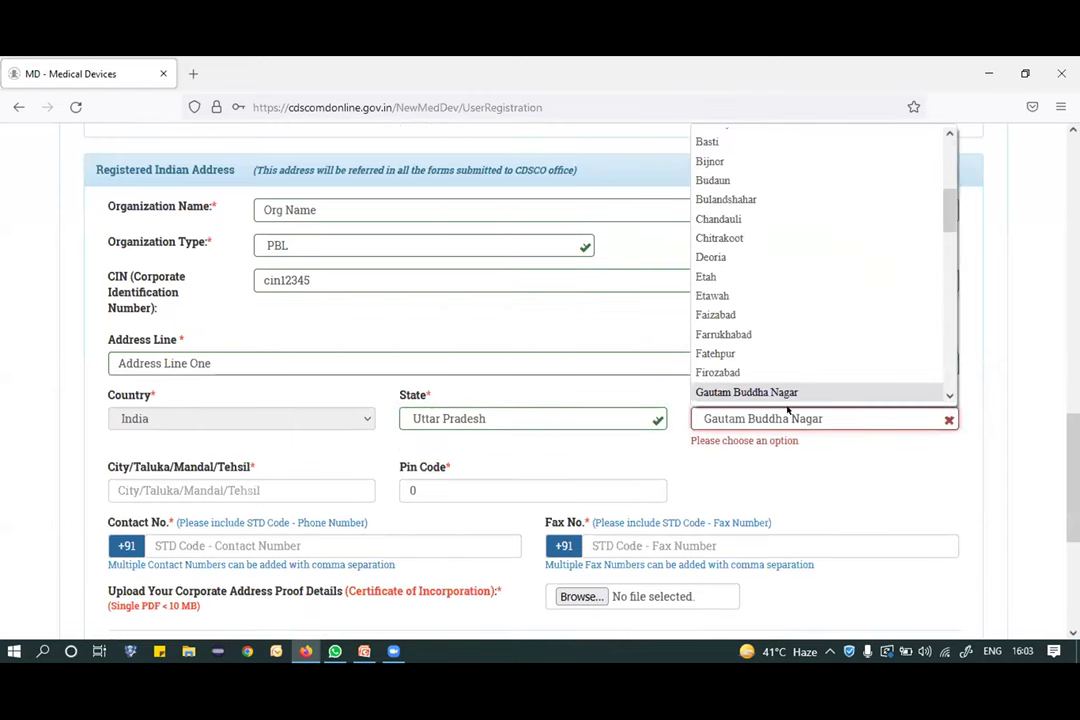
pyautogui.click(795, 392)
pyautogui.scroll(-1, 560, 395)
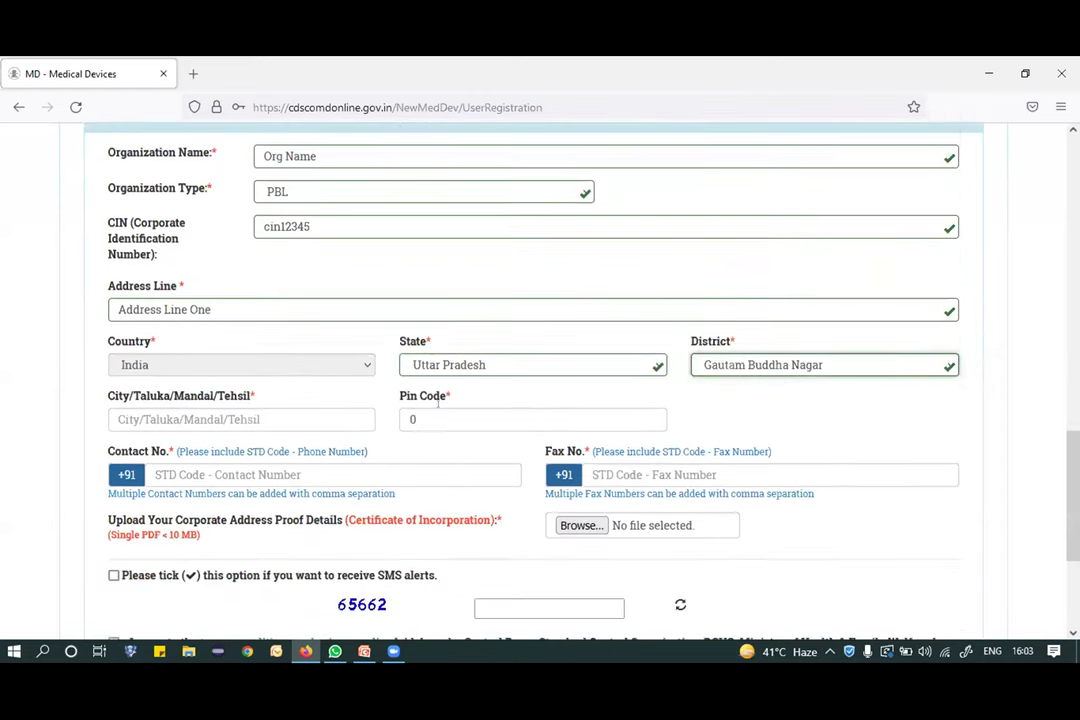
# Fill in the city, pin code, contact number and fax number.
pyautogui.click(259, 418)
pyautogui.write('gha')
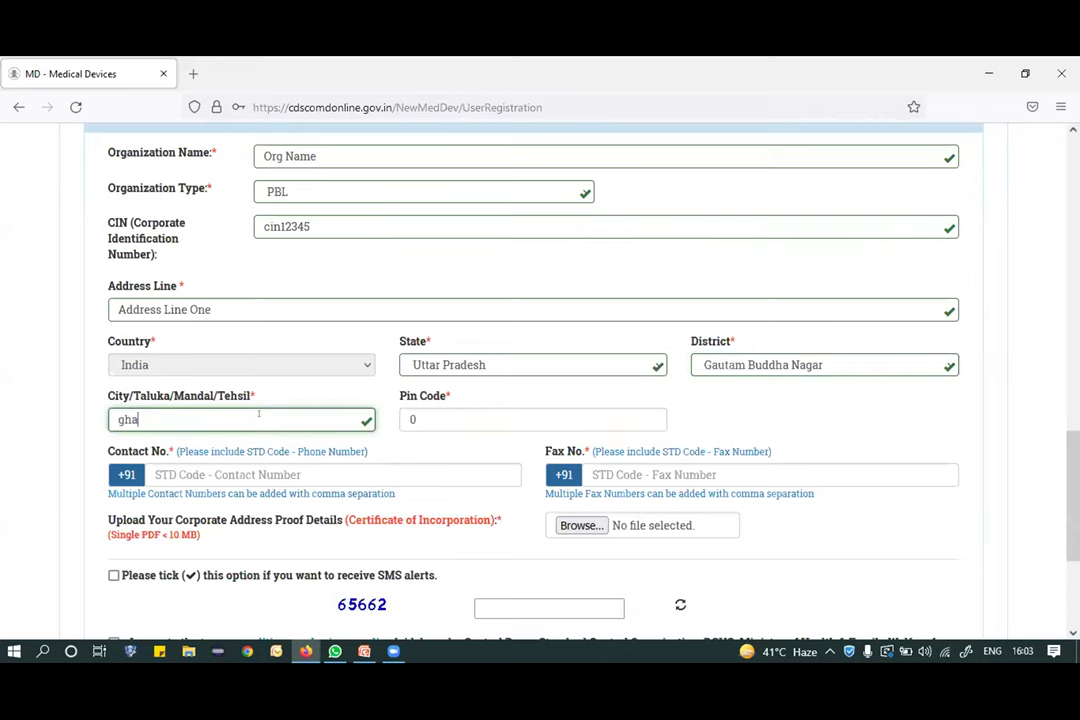
pyautogui.write('ziabad')
pyautogui.click(424, 419)
pyautogui.write('111111')
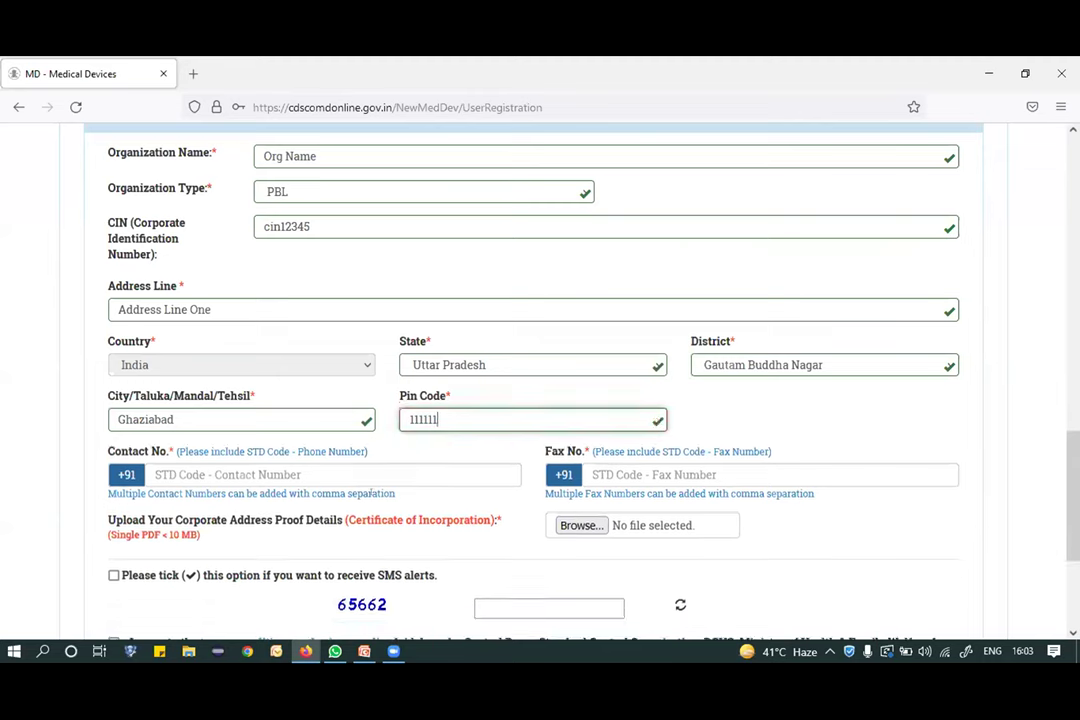
pyautogui.click(370, 470)
pyautogui.write('8888888888')
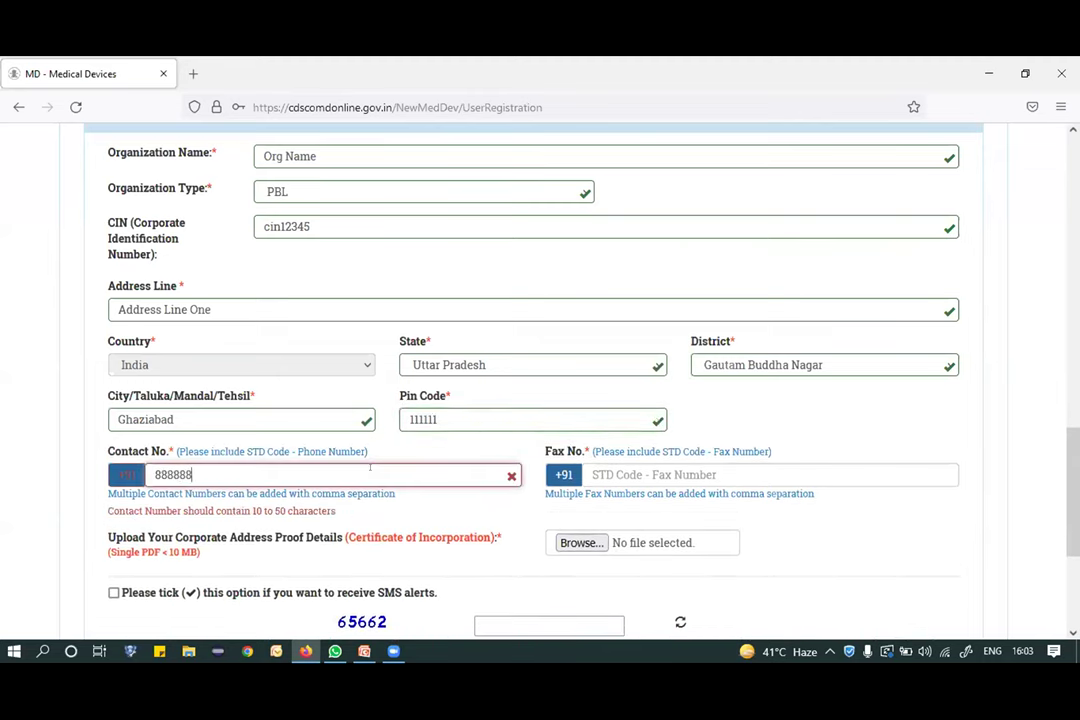
pyautogui.click(675, 476)
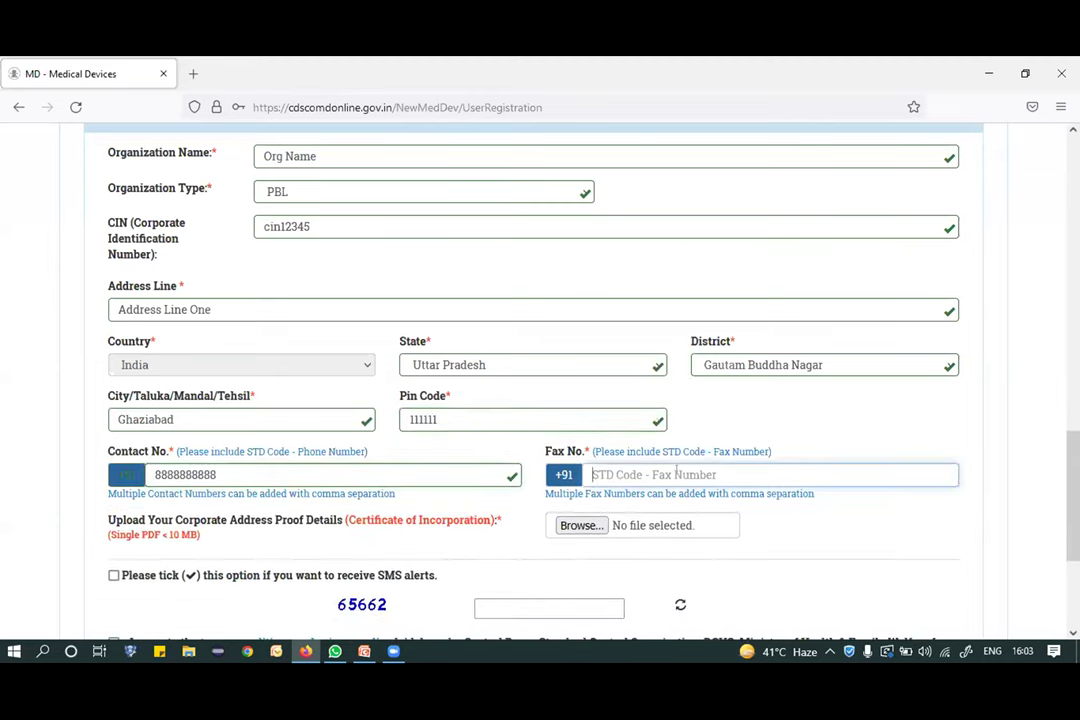
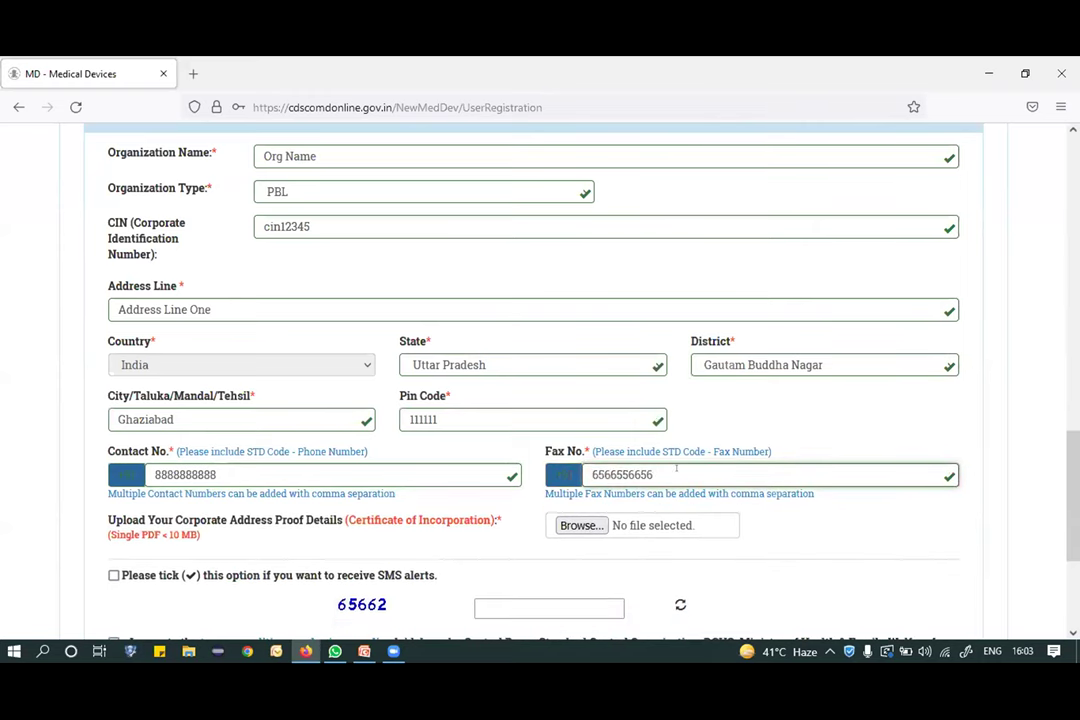
# Attach TestPDF as the incorporation certificate.
pyautogui.scroll(-1, 676, 468)
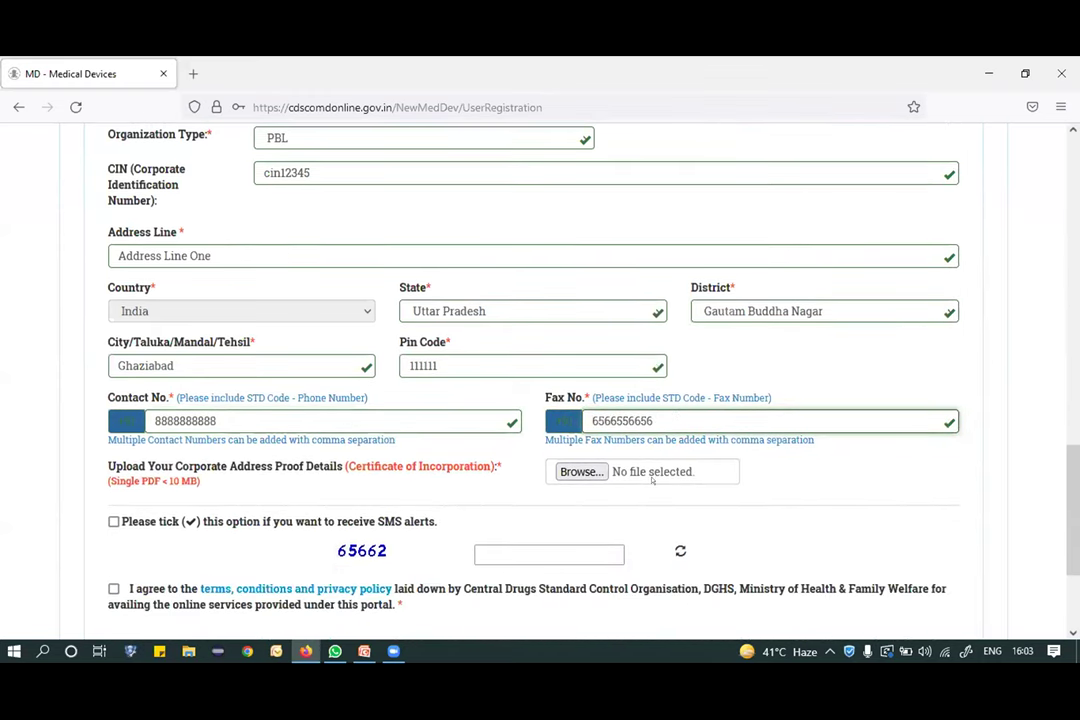
pyautogui.click(581, 471)
pyautogui.click(181, 200)
pyautogui.click(403, 408)
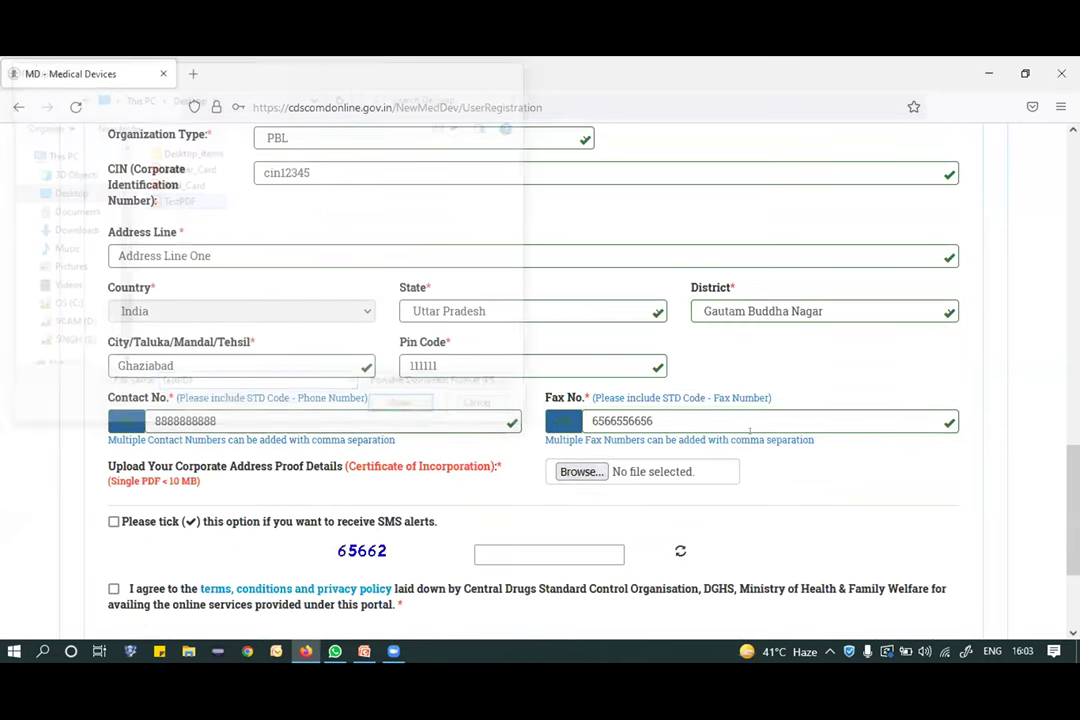
# Opt in to SMS alerts, accept the terms, enter the captcha and submit the registration.
pyautogui.scroll(-1, 99, 449)
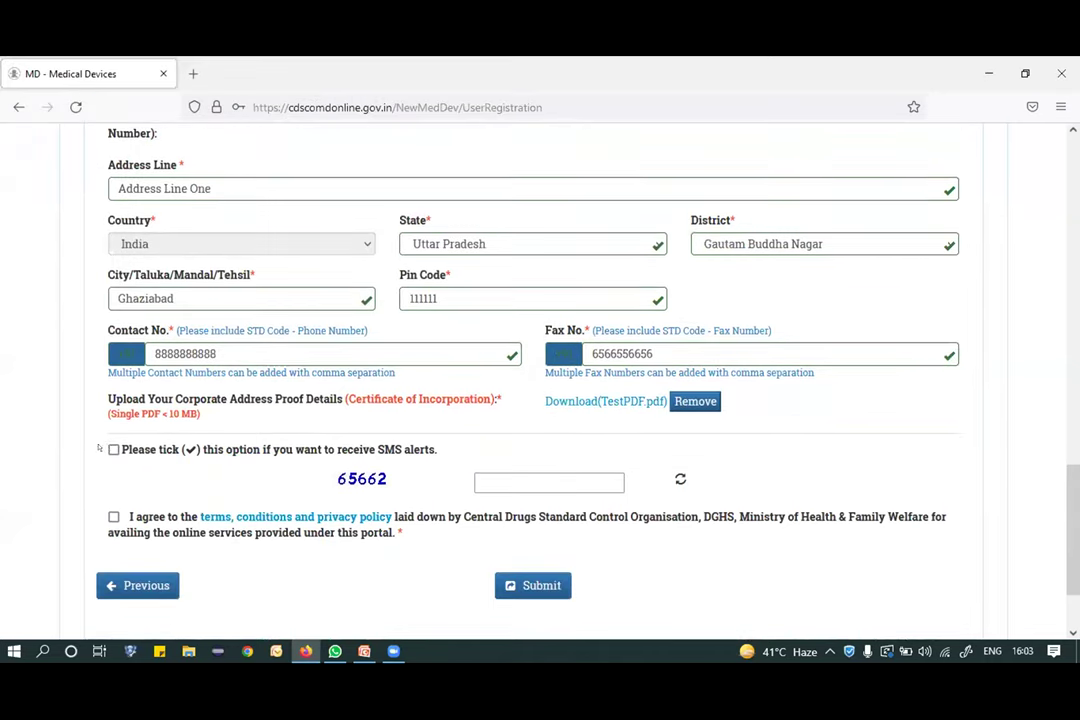
pyautogui.click(113, 449)
pyautogui.click(185, 512)
pyautogui.click(499, 478)
pyautogui.write('6')
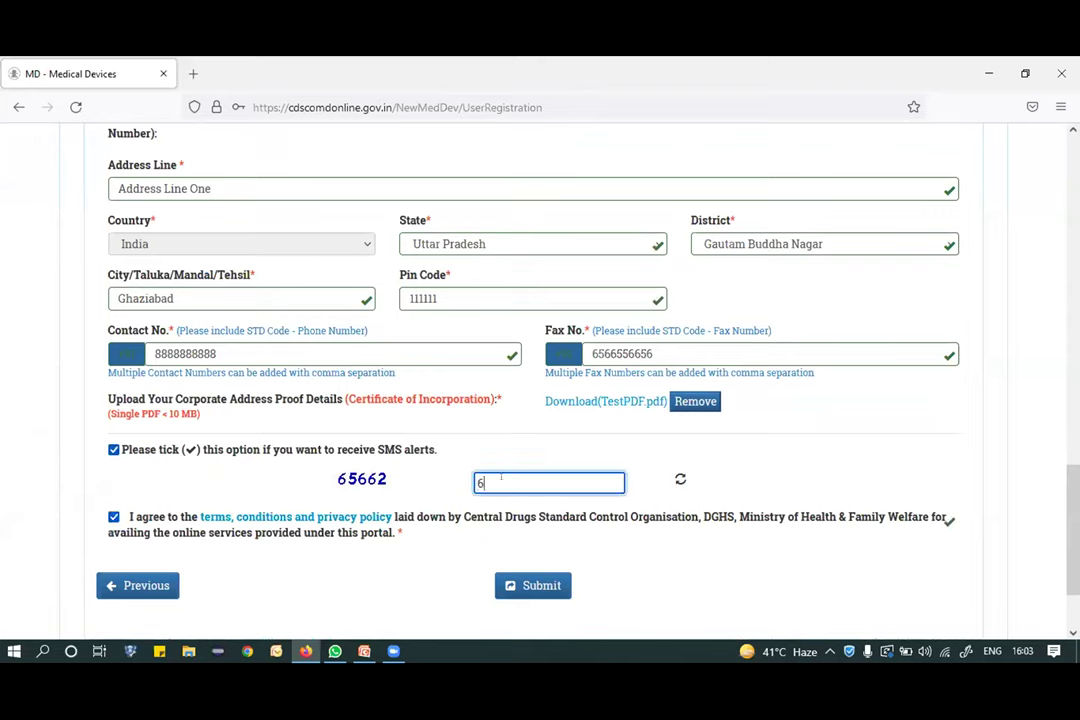
pyautogui.write('5662')
pyautogui.scroll(-2, 710, 366)
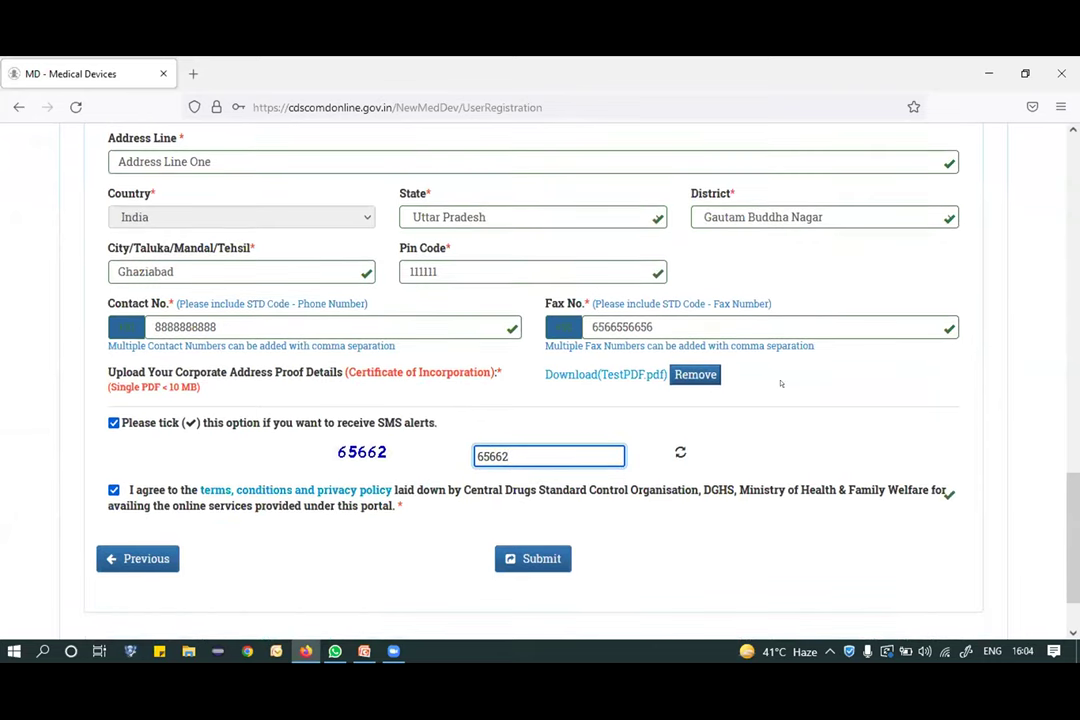
pyautogui.scroll(-1, 762, 328)
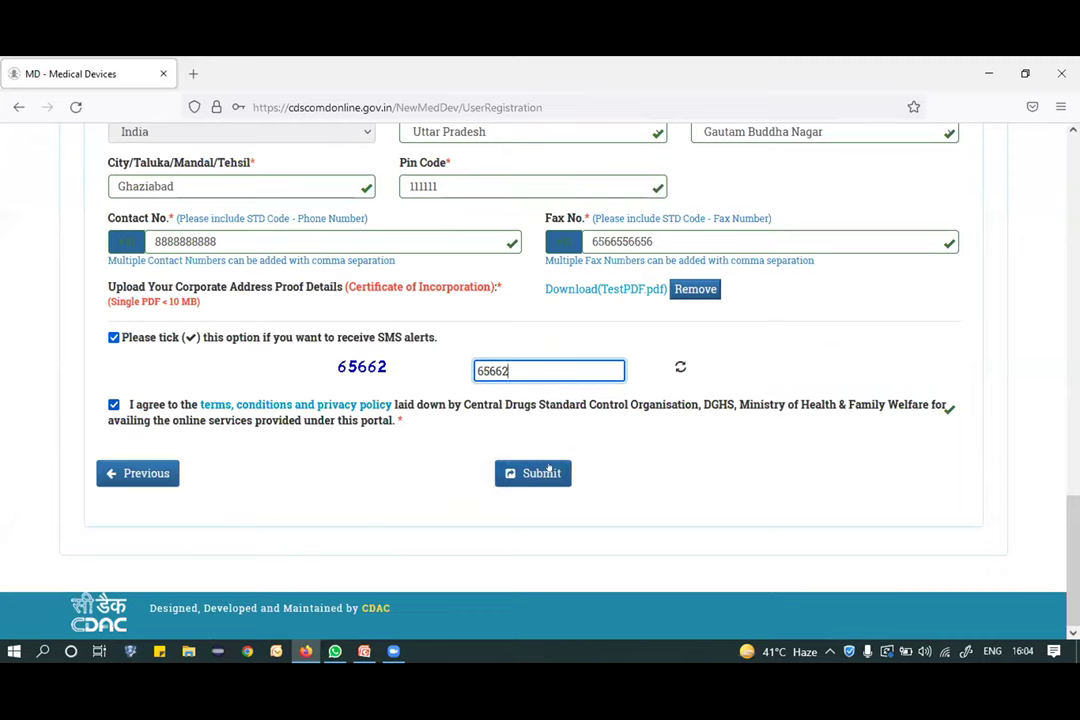
pyautogui.press('Return')
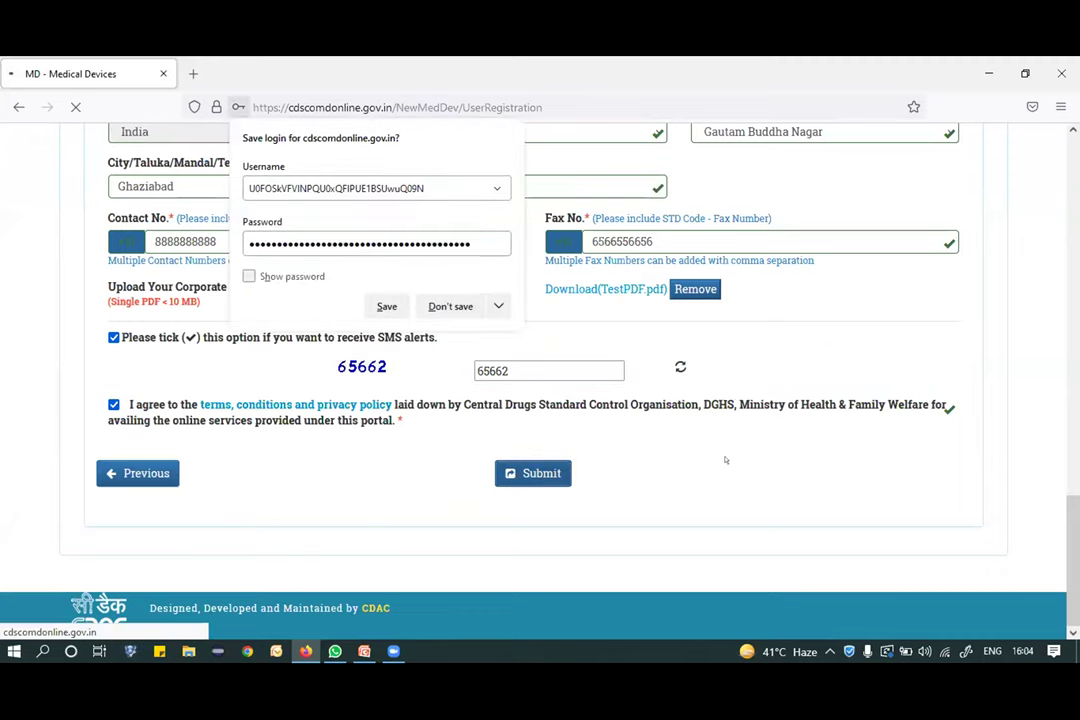
# Decline saving the login, have the OTP sent by email, and open a new tab.
pyautogui.click(447, 306)
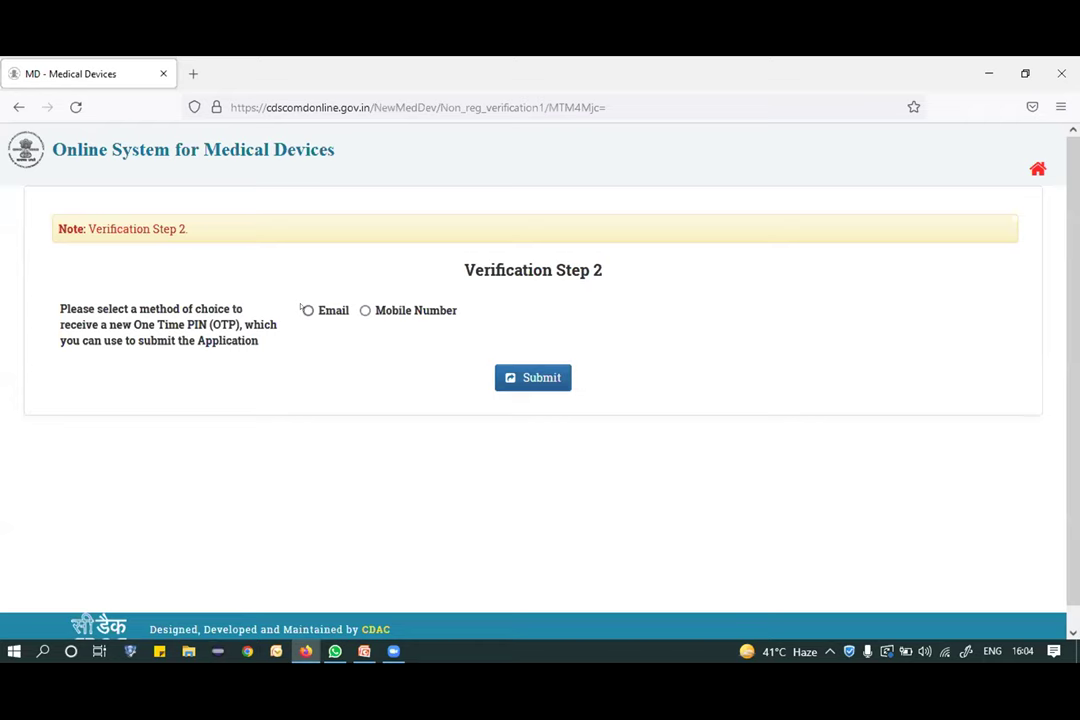
pyautogui.click(306, 310)
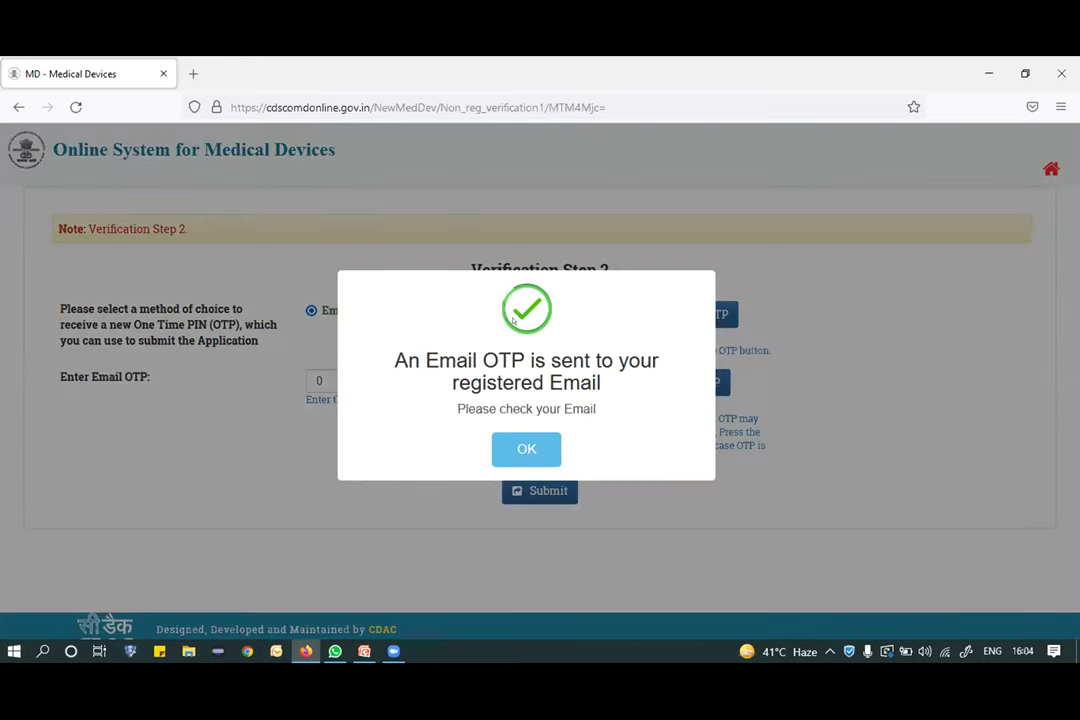
pyautogui.click(193, 73)
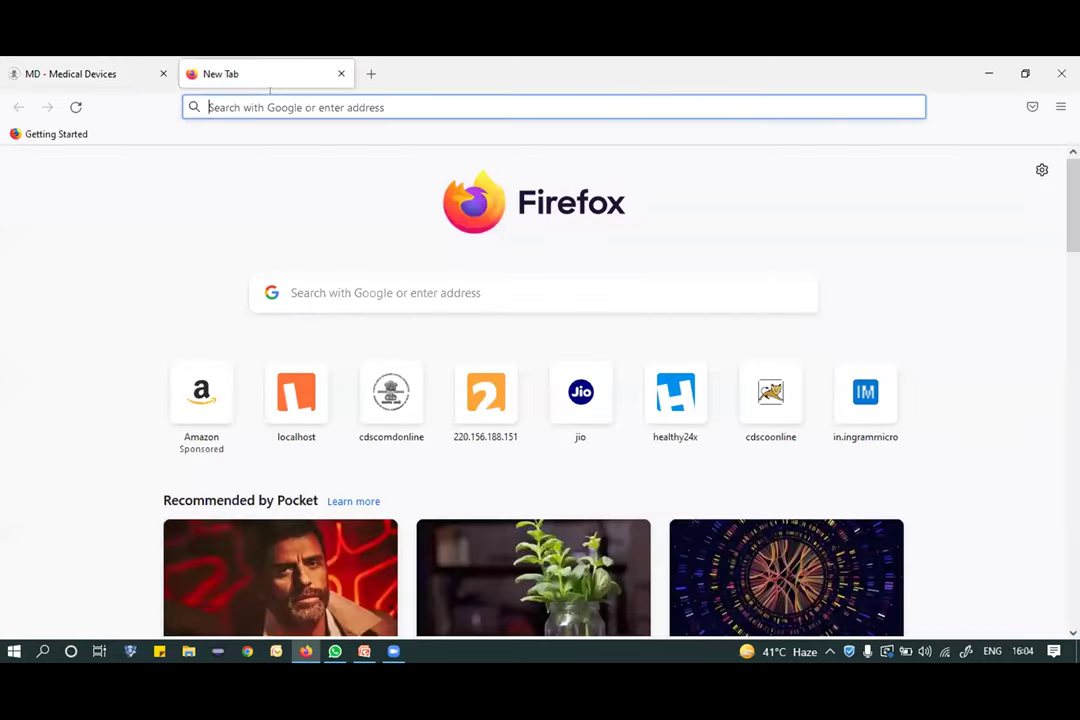
# Go to yopmail.com and open the registered disposable inbox.
pyautogui.write('yop')
pyautogui.write('mail.co')
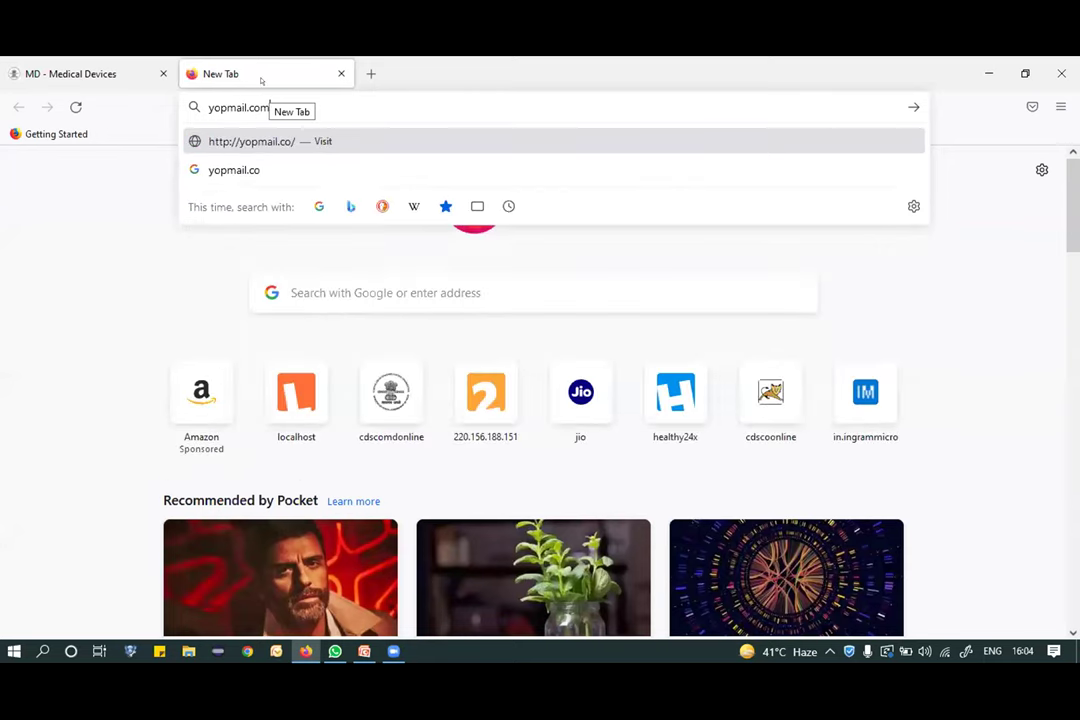
pyautogui.write('m')
pyautogui.press('Return')
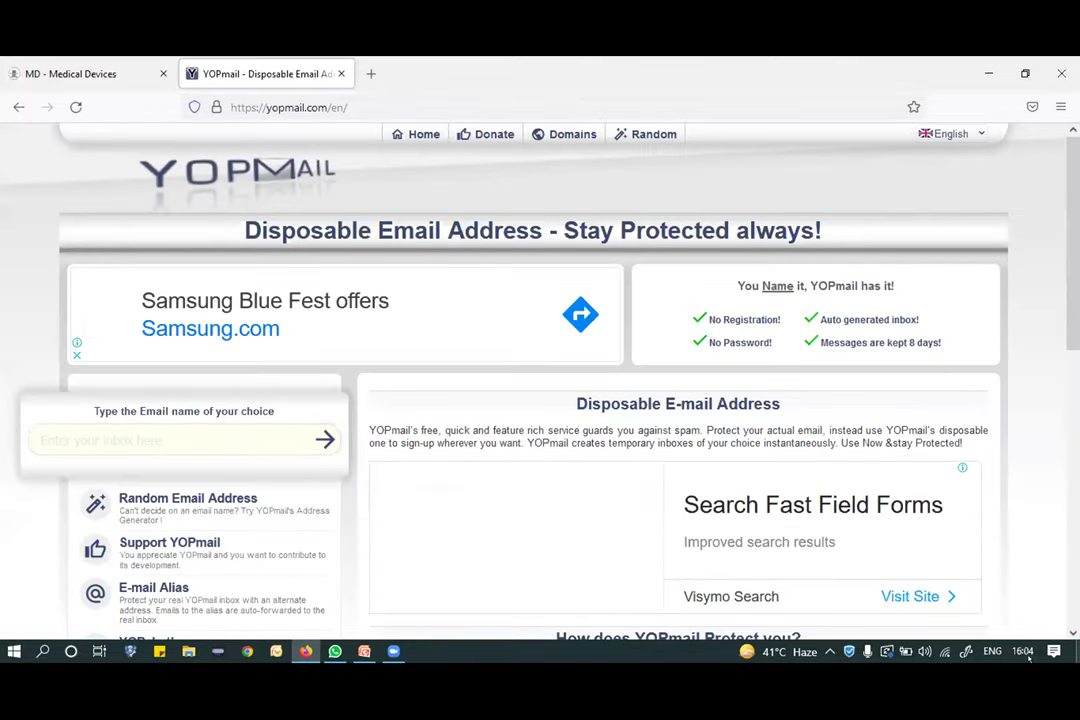
pyautogui.click(108, 428)
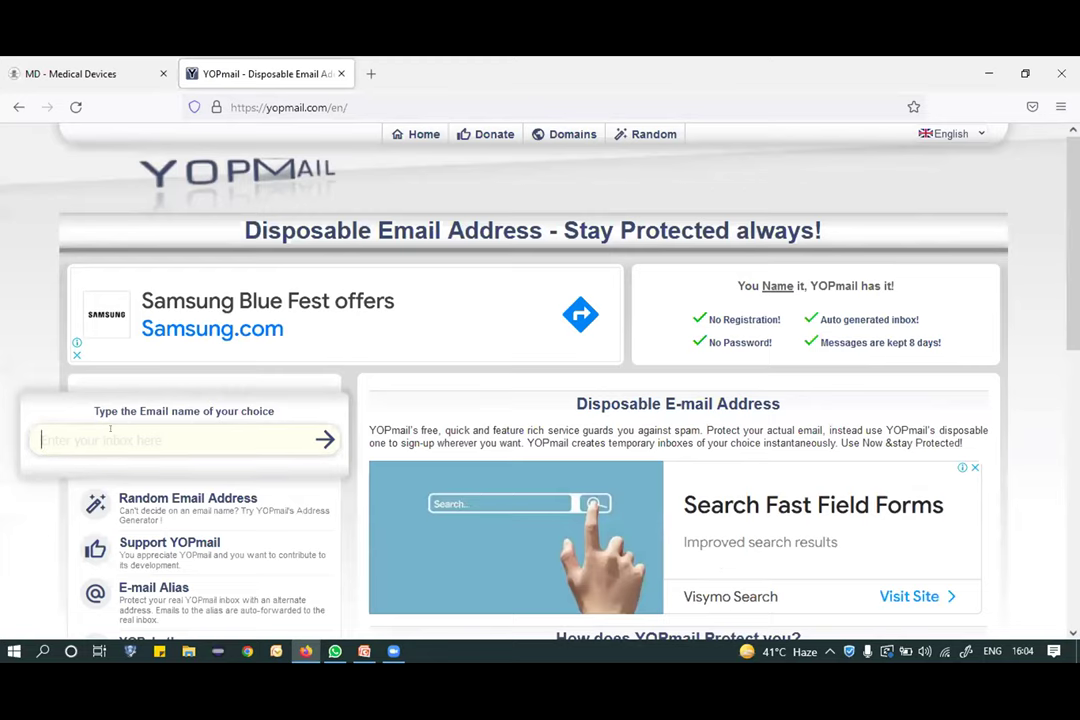
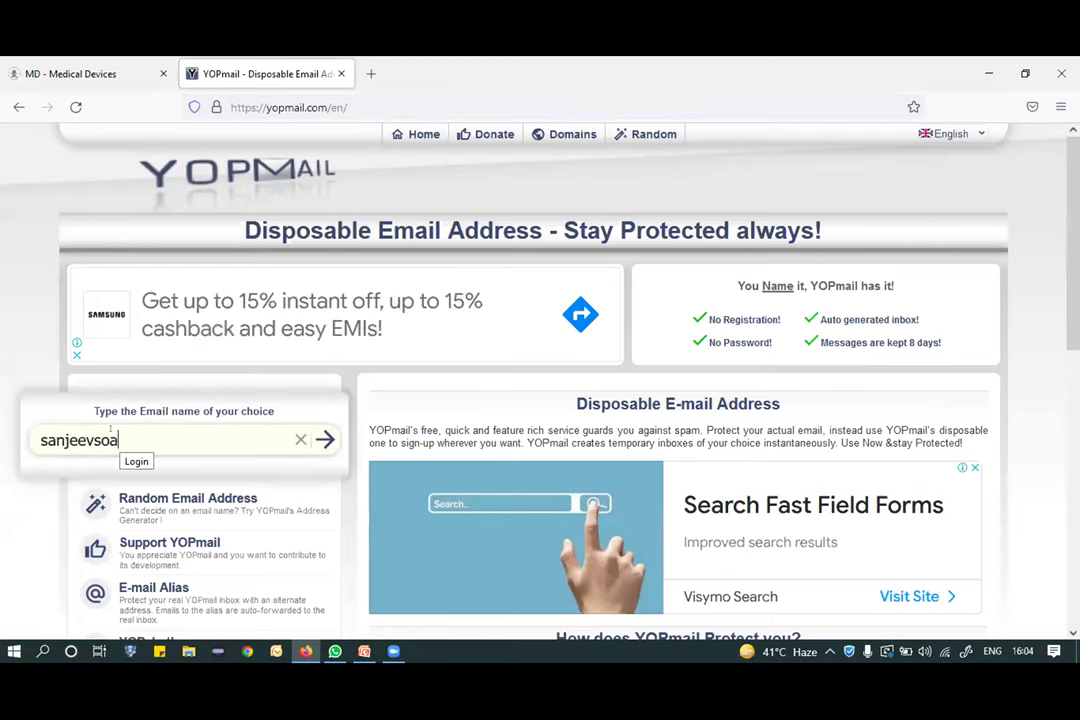
pyautogui.press('Return')
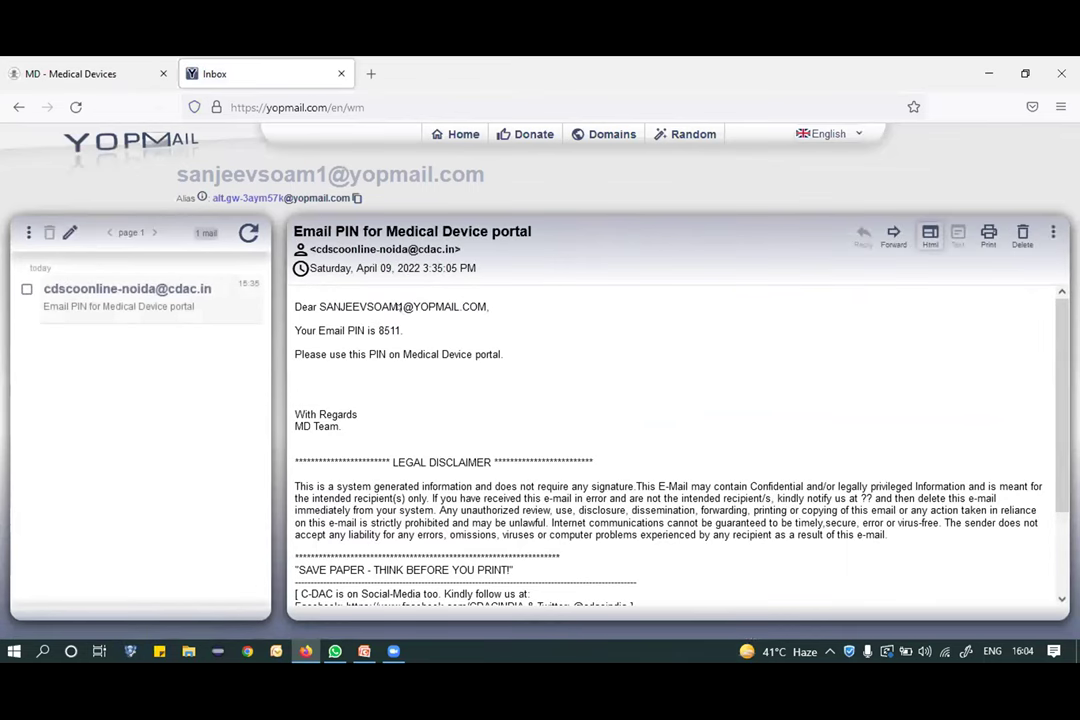
# Copy the email PIN, return to the portal tab, and dismiss the OTP-sent notice.
pyautogui.doubleClick(387, 330)
pyautogui.hotkey('ctrl', 'c')
pyautogui.click(70, 73)
pyautogui.click(520, 440)
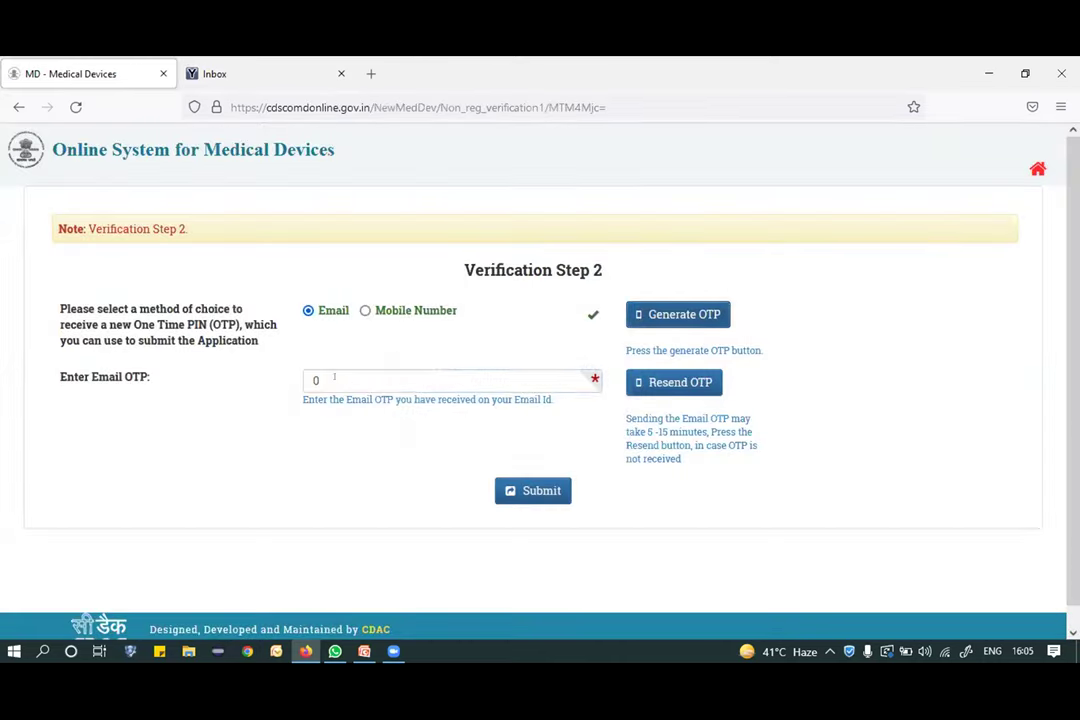
# Paste the copied PIN into the Email OTP field and acknowledge it as correct.
pyautogui.hotkey('ctrl', 'v')
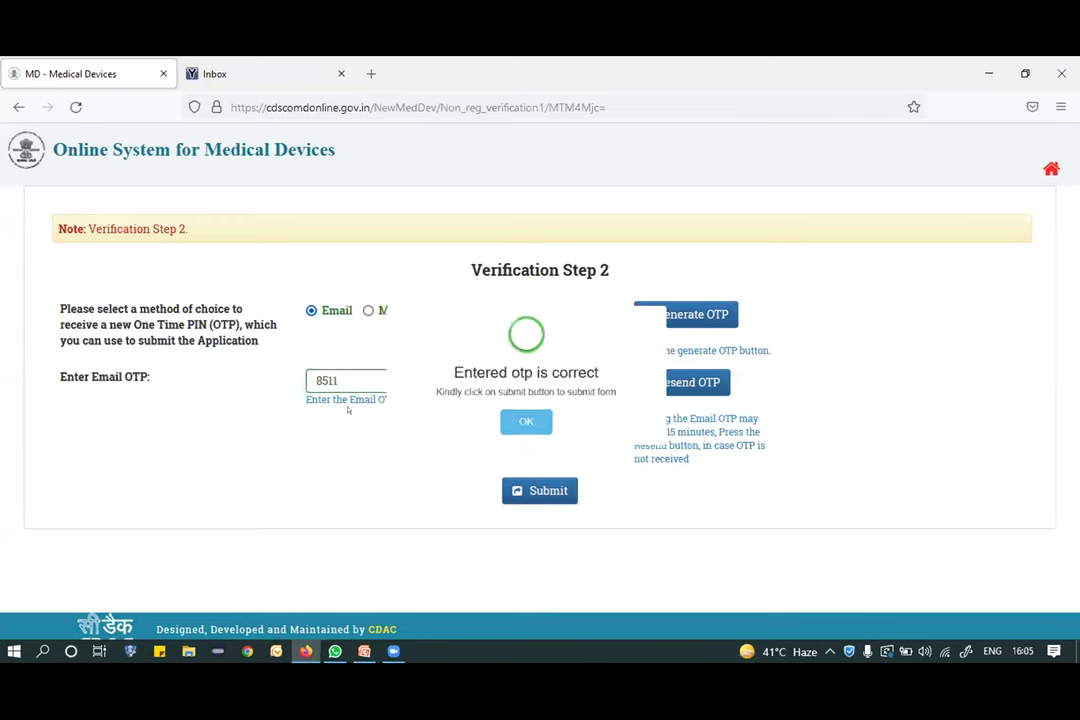
pyautogui.click(522, 438)
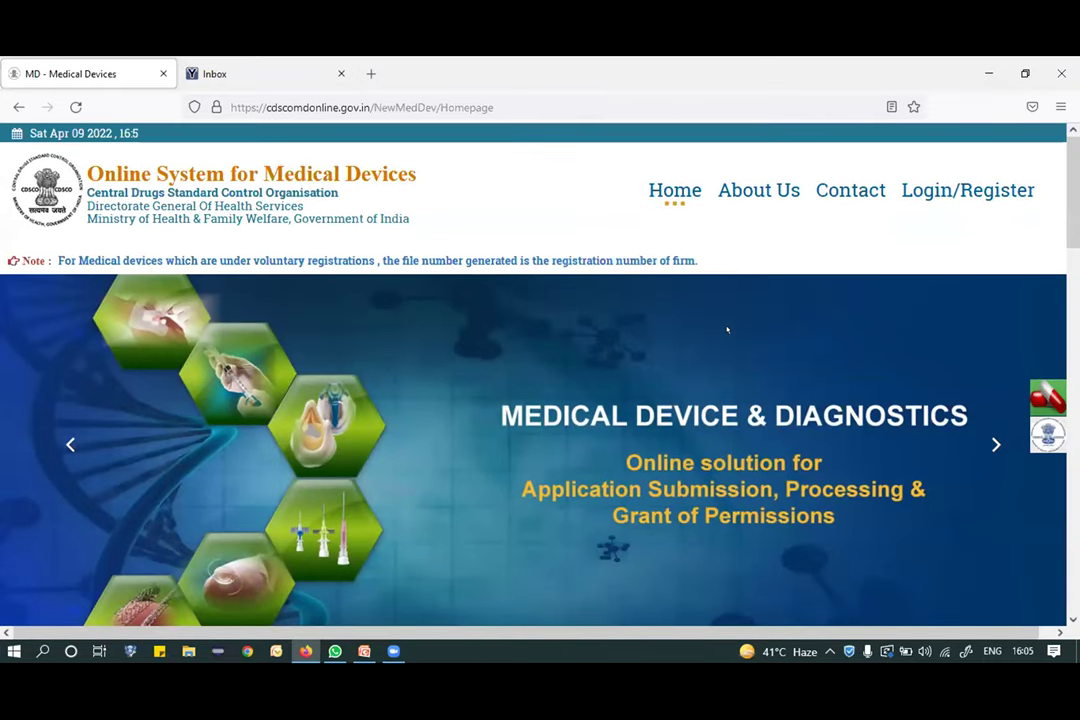
# Submit the portal login with the registered e-mail as user name, the account password and the captcha.
pyautogui.click(955, 190)
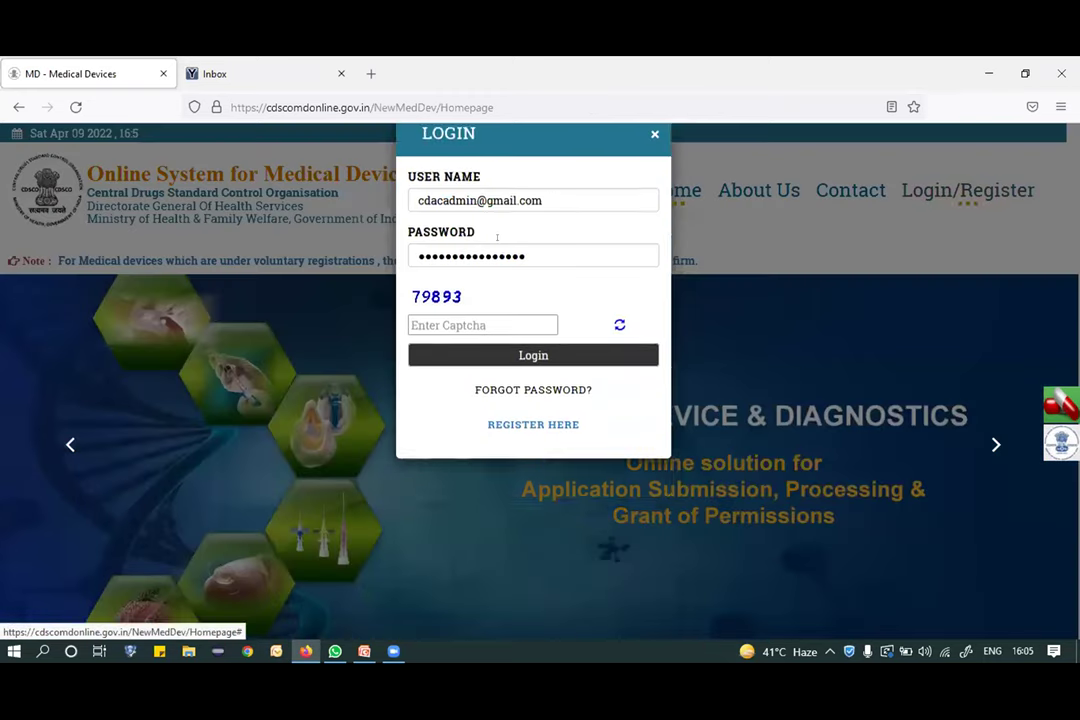
pyautogui.tripleClick(550, 238)
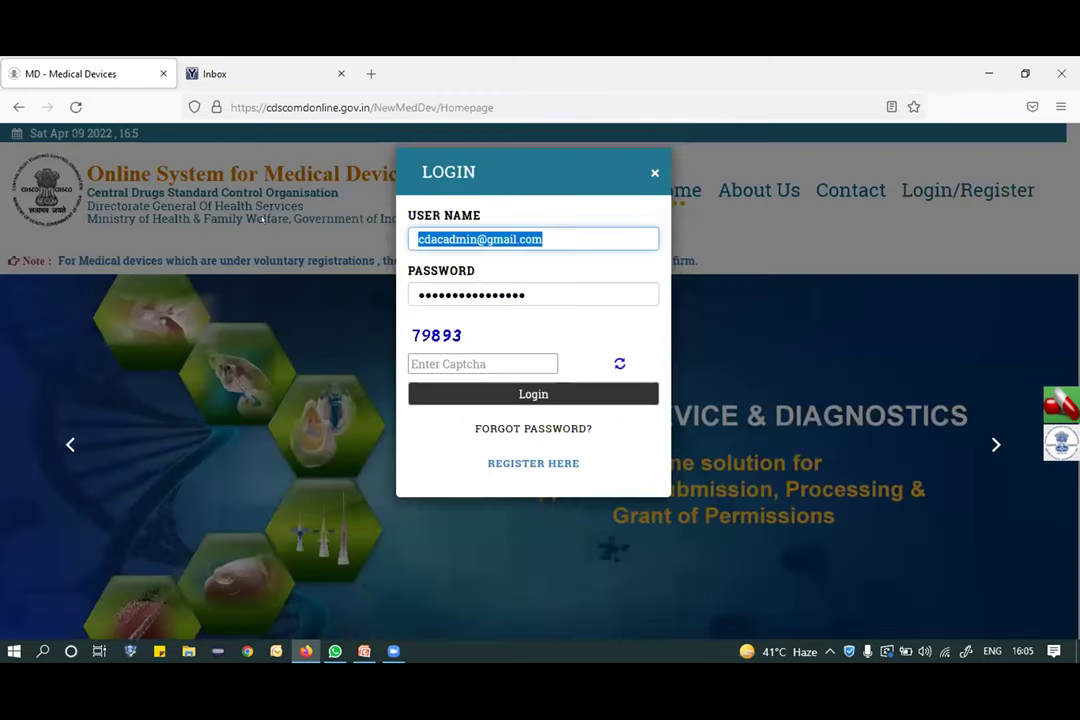
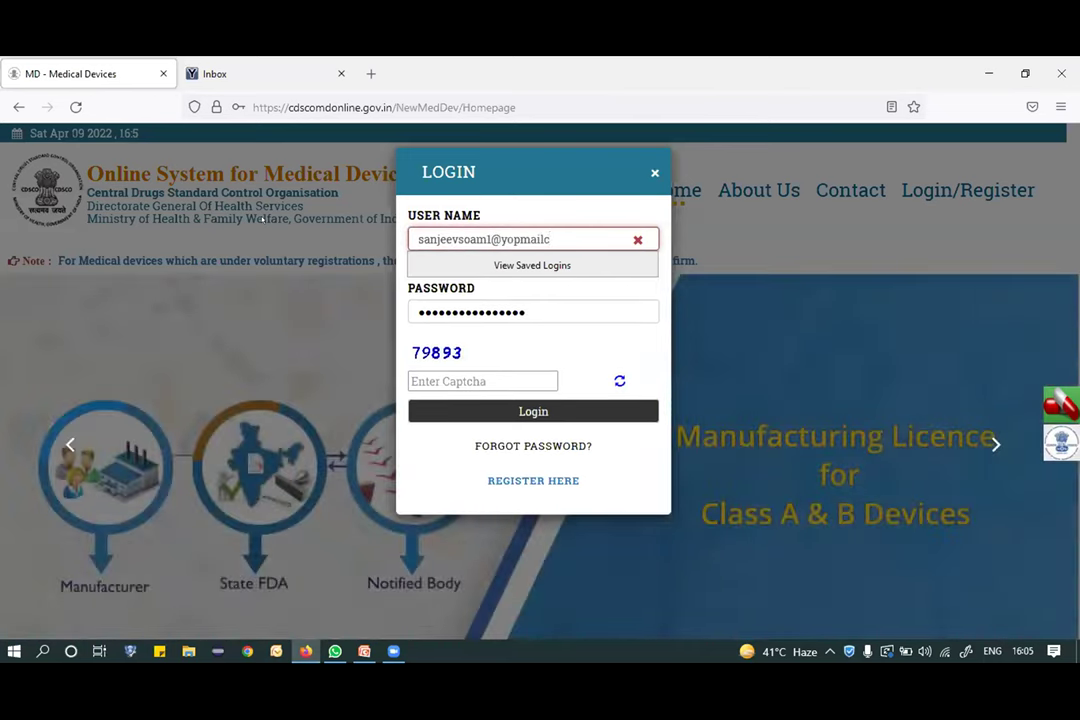
pyautogui.press('Tab')
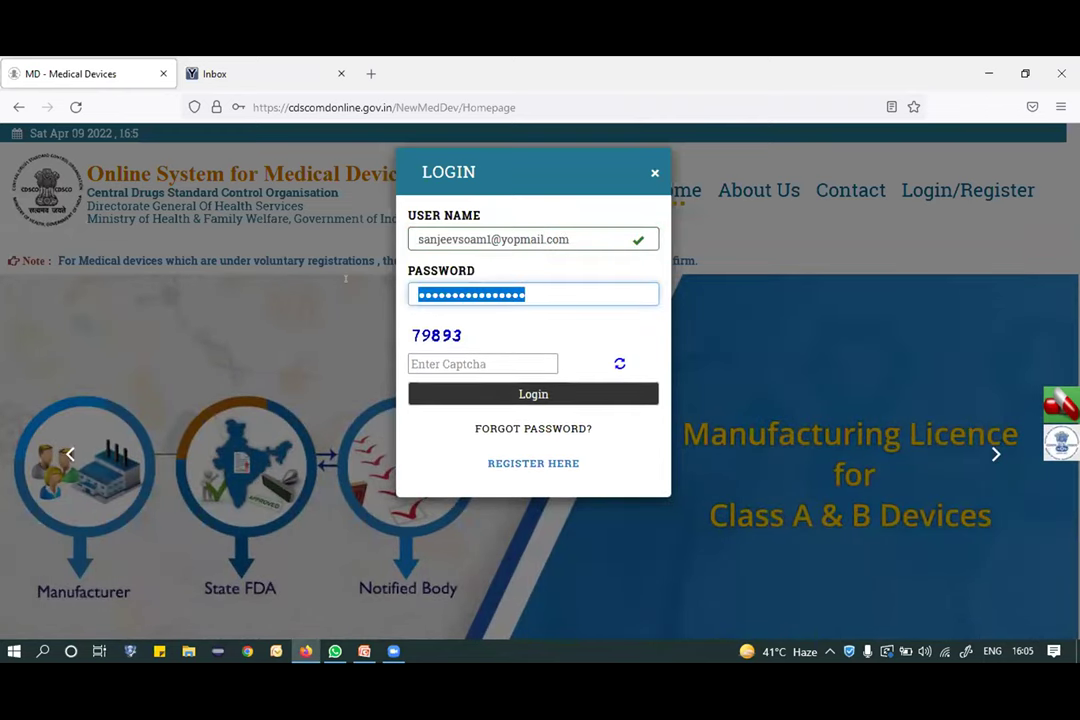
pyautogui.write('s')
pyautogui.write('•••')
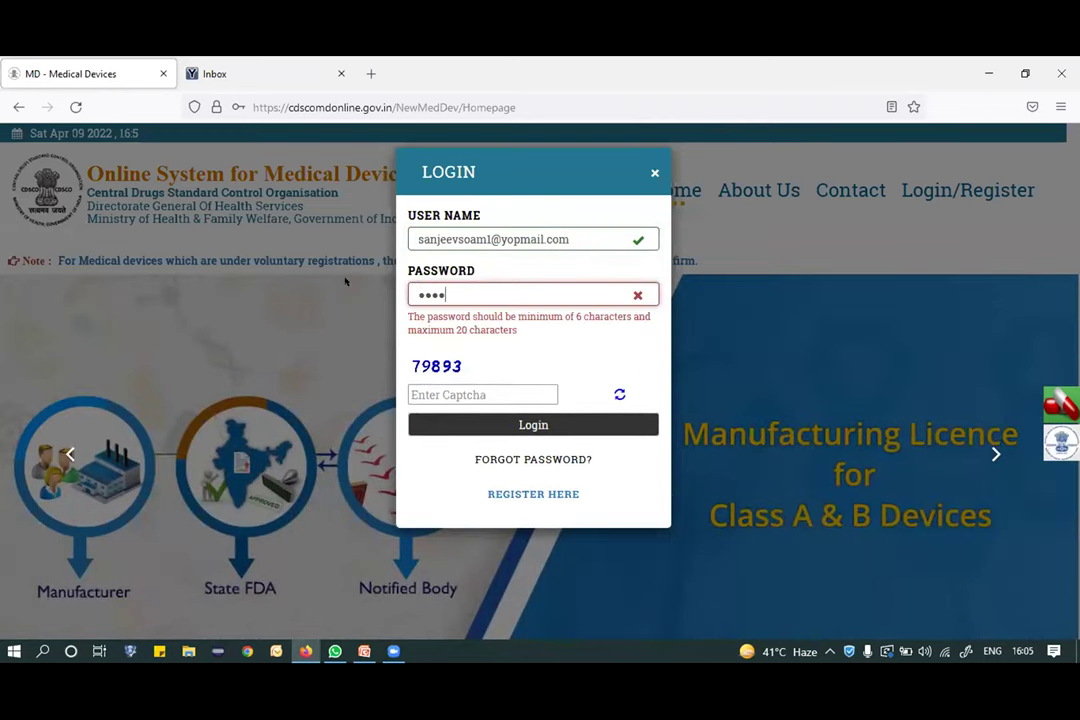
pyautogui.write('•••••')
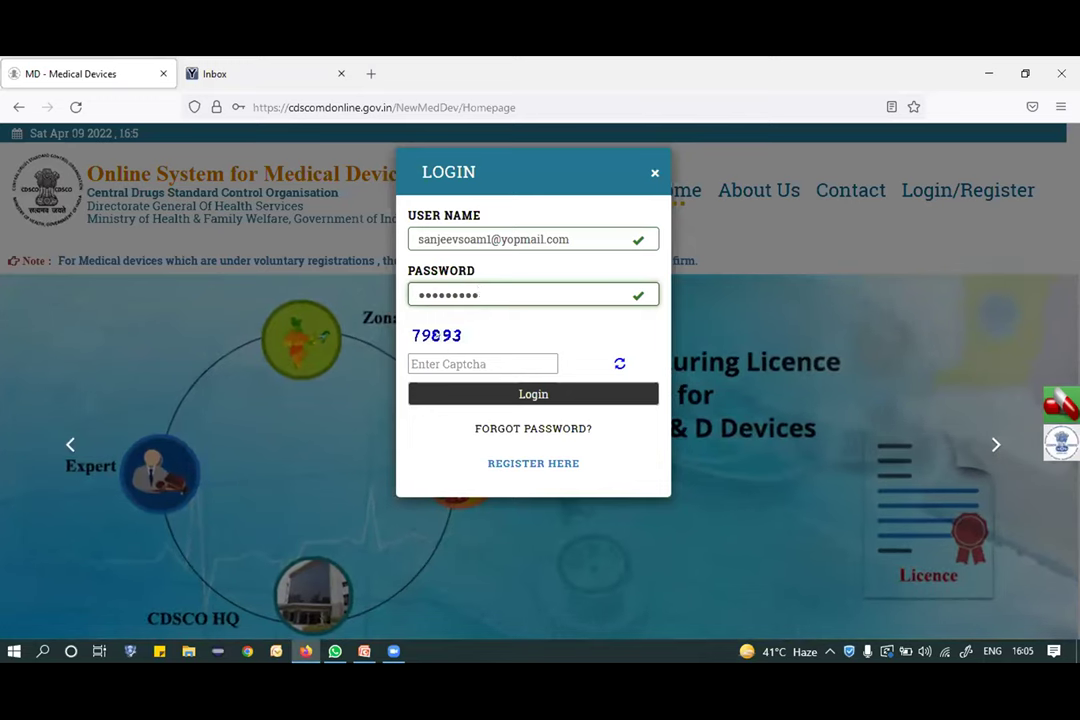
pyautogui.click(447, 356)
pyautogui.write('7')
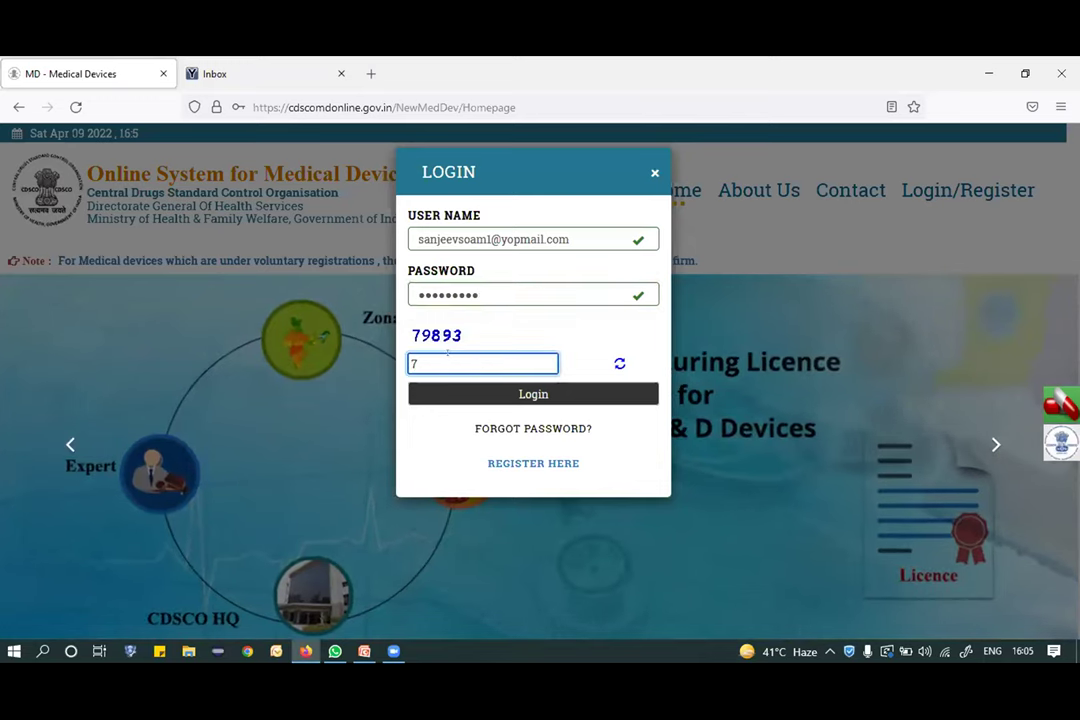
pyautogui.write('9893')
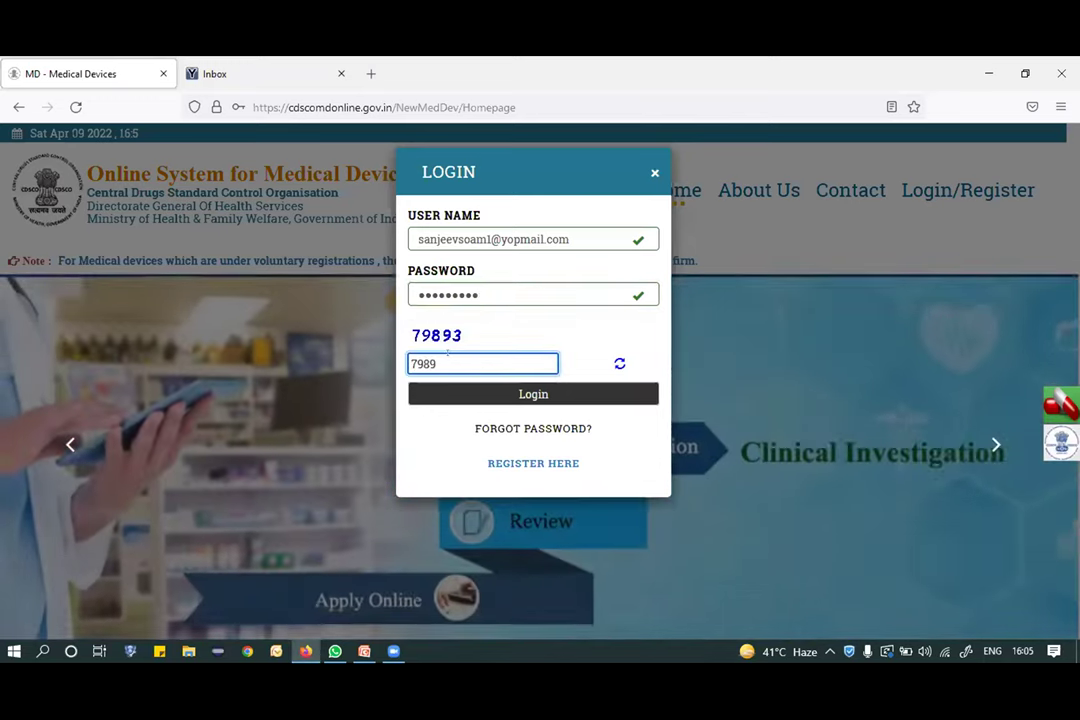
pyautogui.click(522, 394)
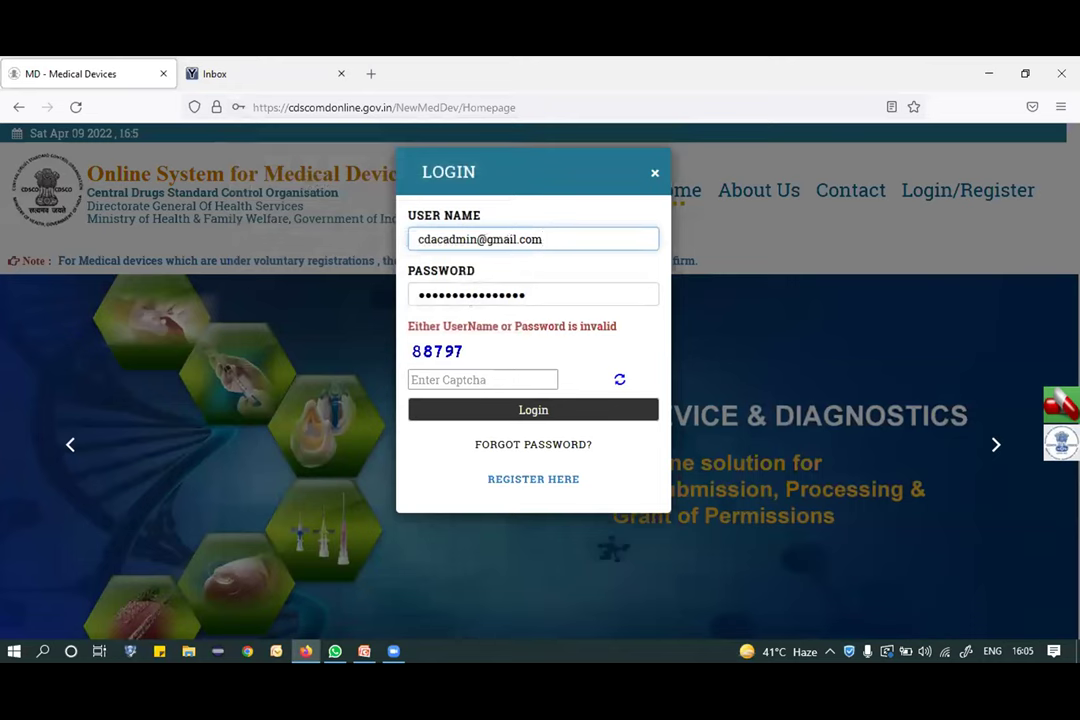
# Retry the login with the e-mail re-entered, a retyped password and a new captcha code.
pyautogui.press('Down')
pyautogui.hotkey('ctrl', 'a')
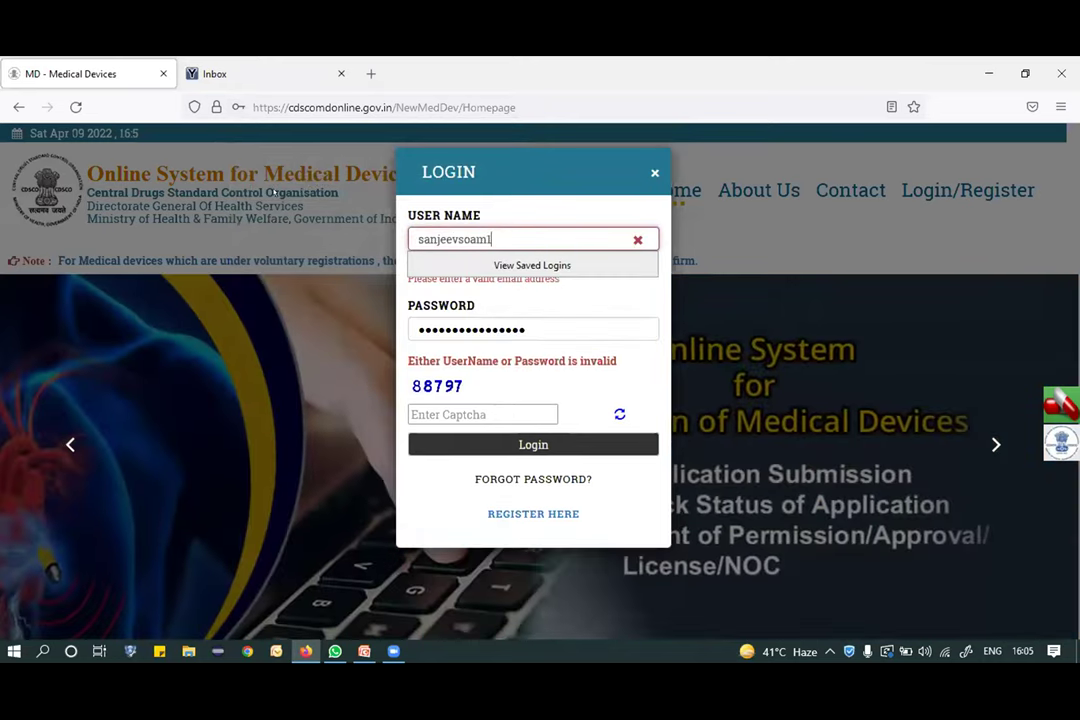
pyautogui.moveTo(564, 292); pyautogui.dragTo(400, 292)
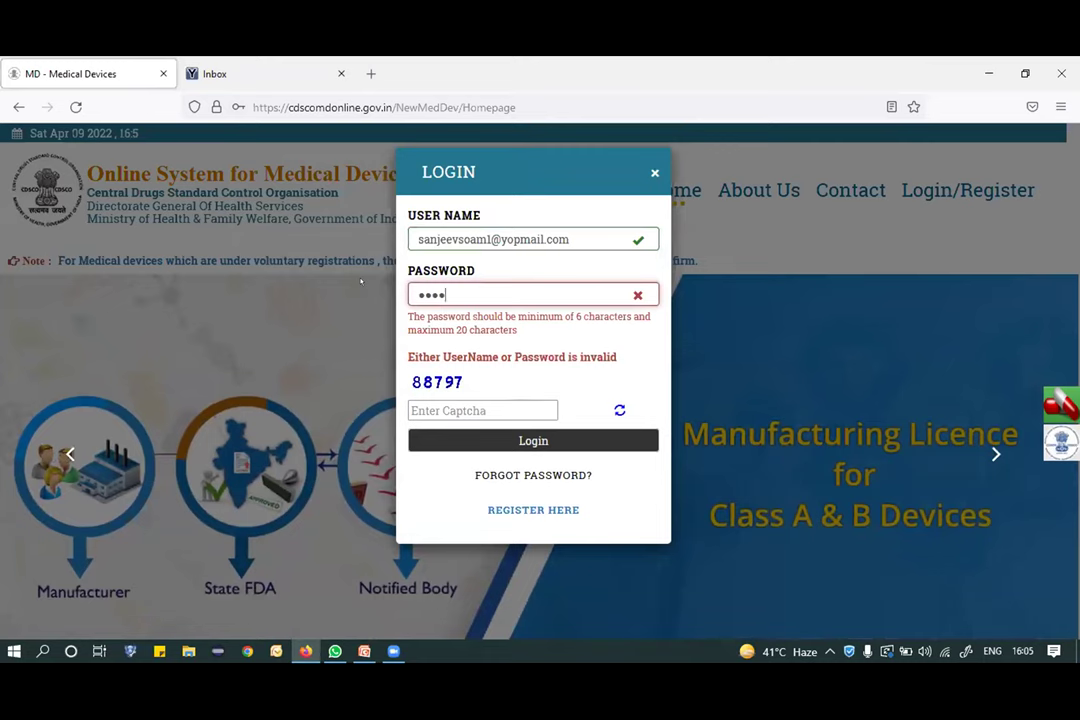
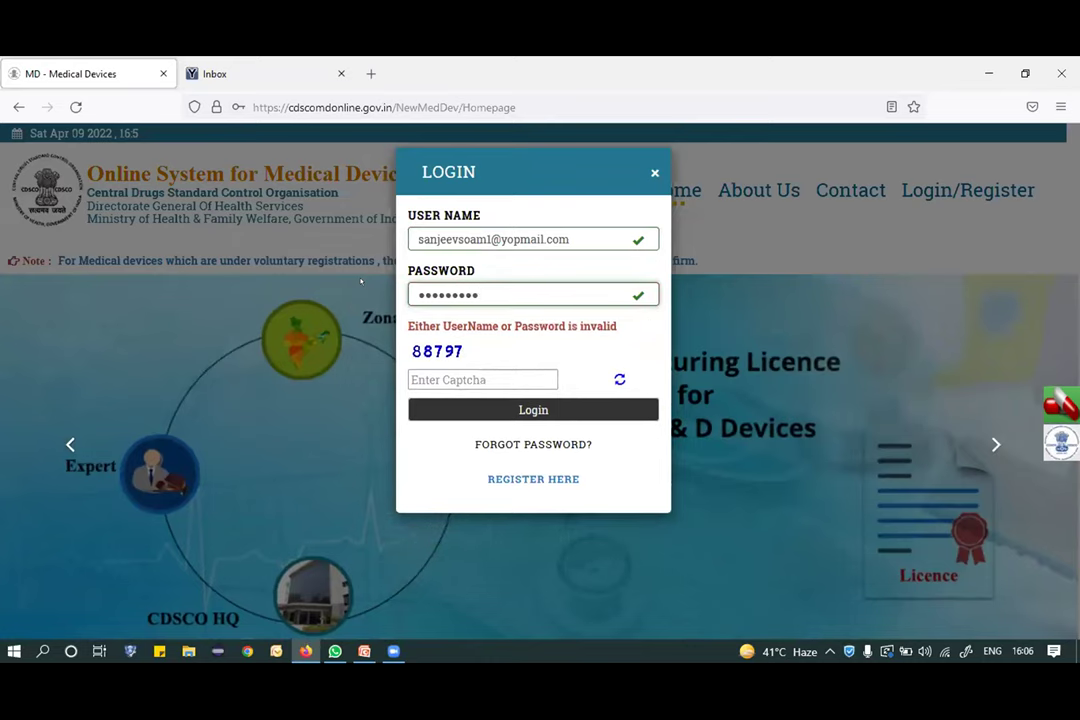
pyautogui.click(450, 370)
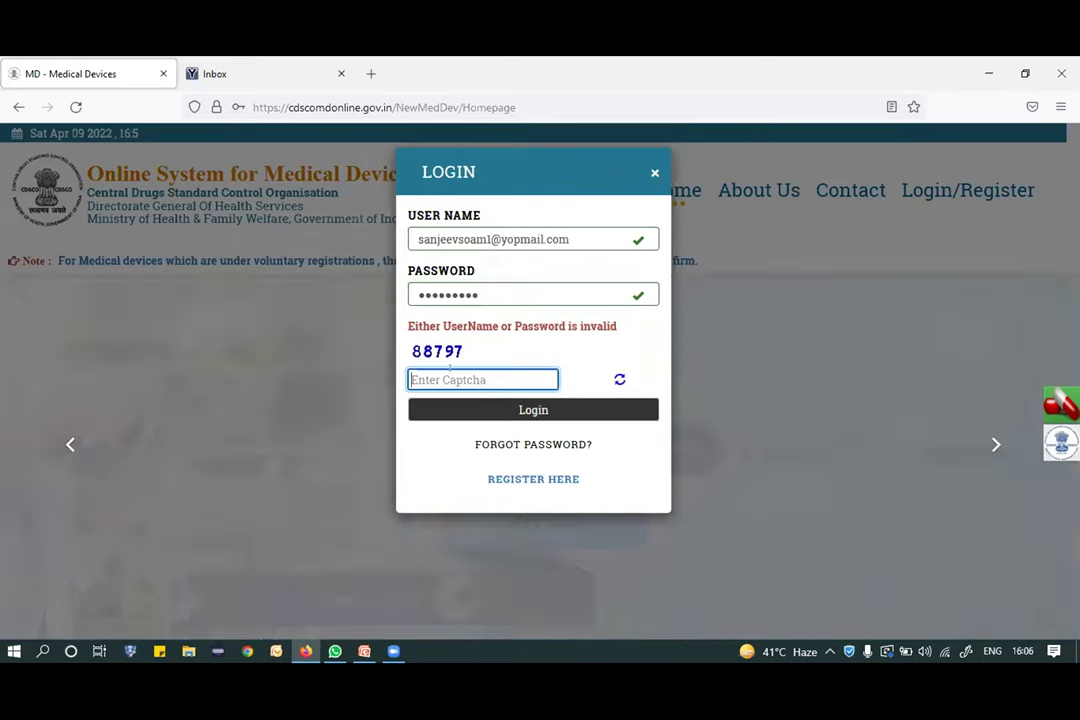
pyautogui.write('88797')
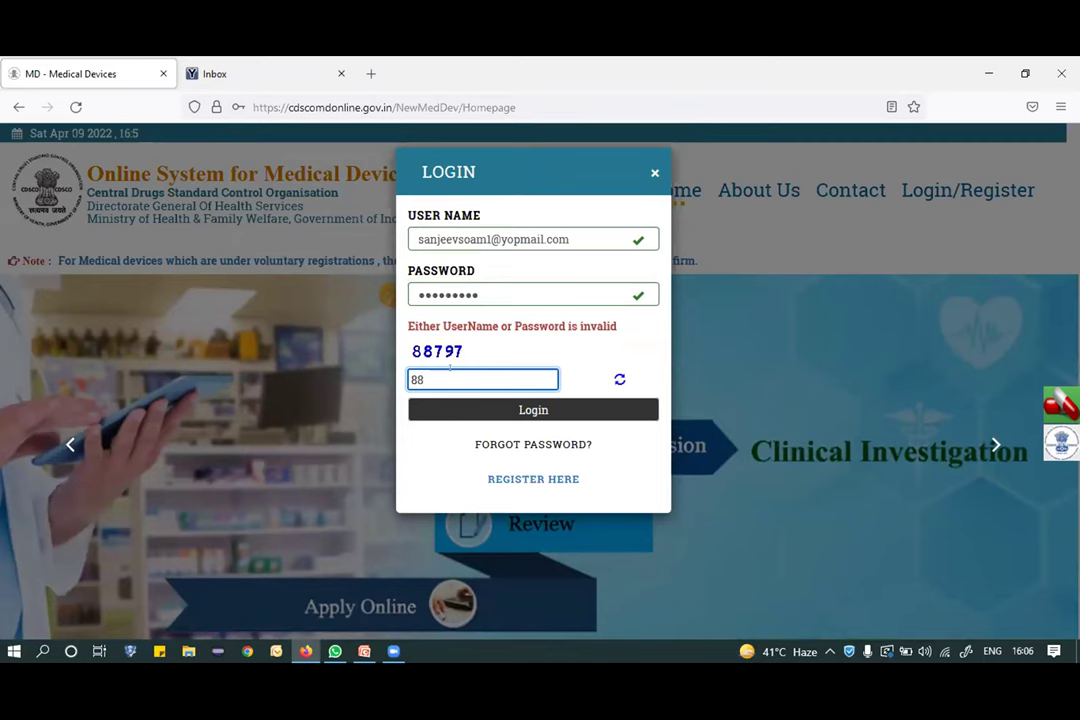
pyautogui.click(534, 409)
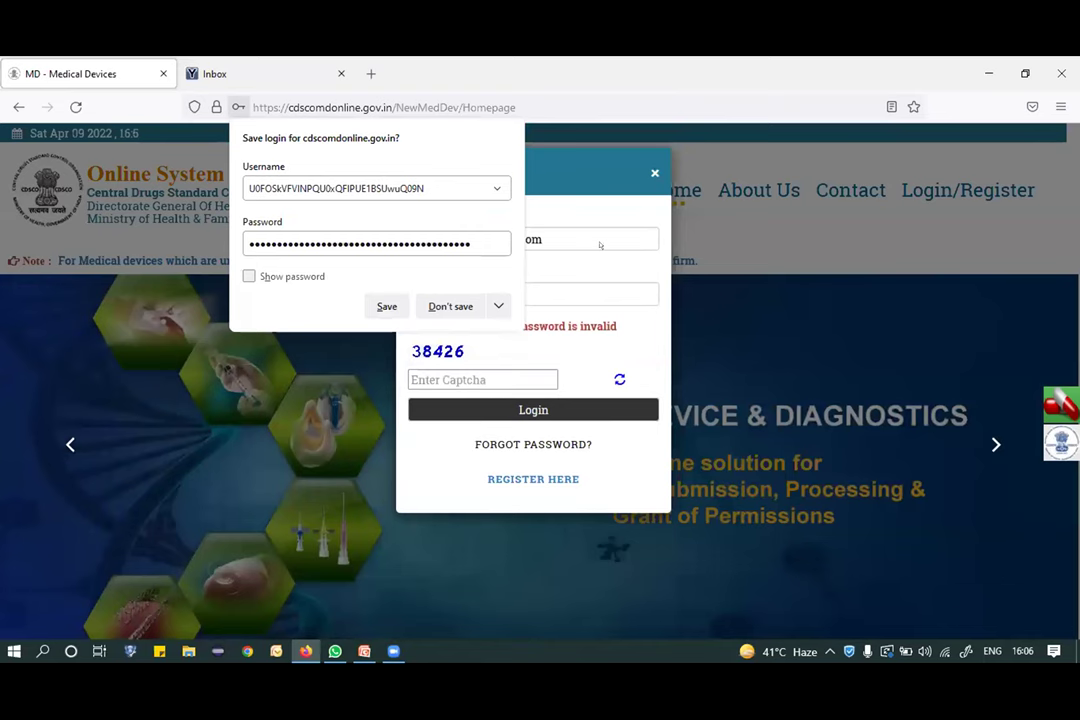
# Dismiss the save-login prompt and refresh the YOPmail inbox to check for new mail.
pyautogui.click(561, 238)
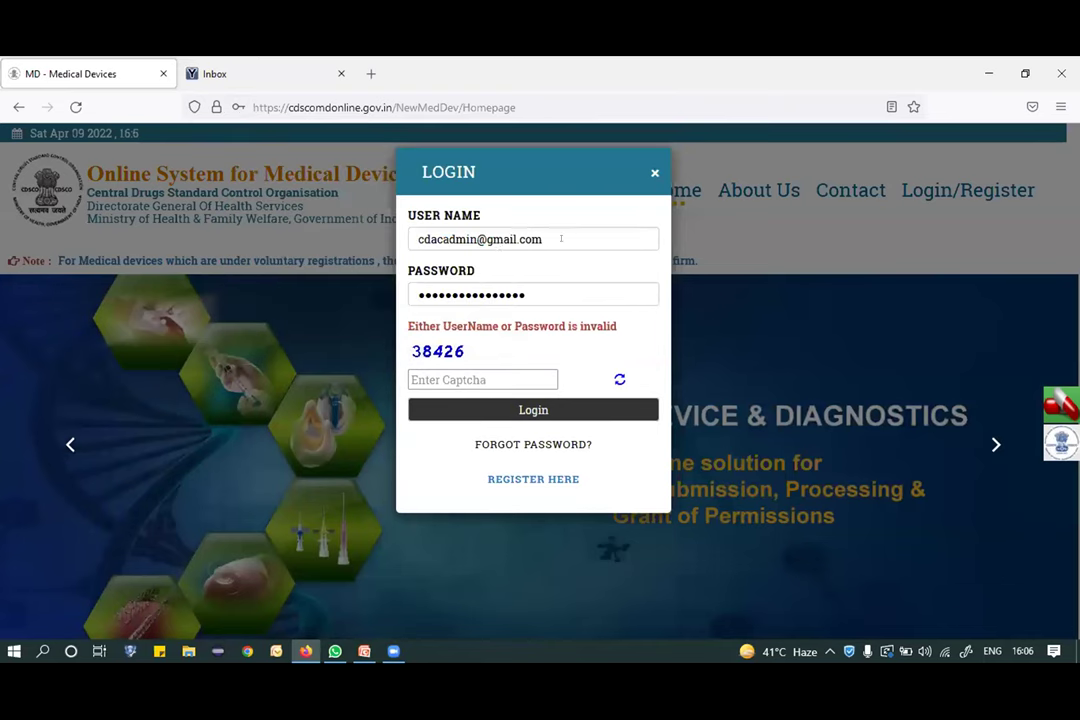
pyautogui.tripleClick(512, 238)
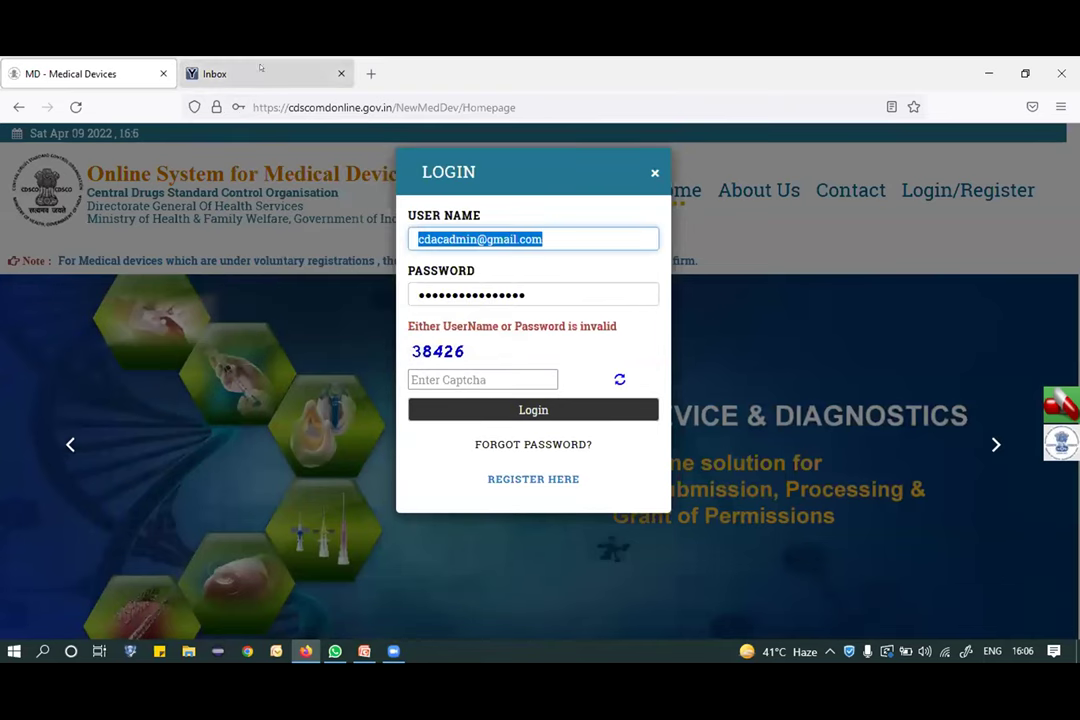
pyautogui.click(215, 73)
pyautogui.click(247, 233)
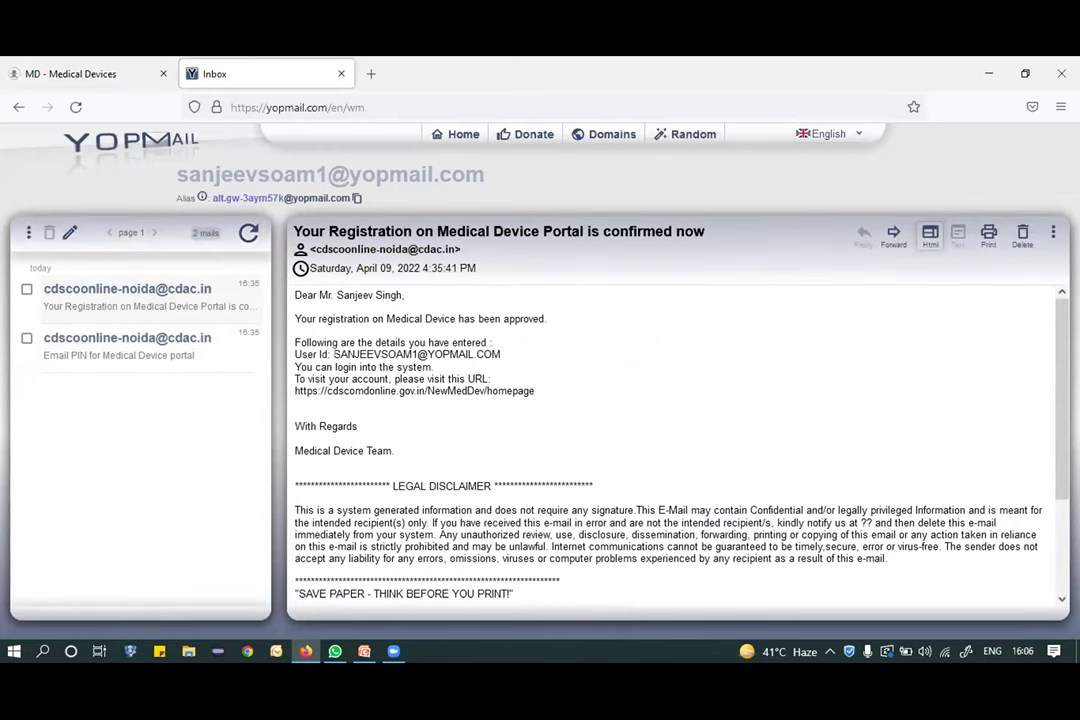
# Select the approved user ID in the confirmation email and return to the portal's user name field.
pyautogui.moveTo(333, 353); pyautogui.dragTo(499, 345)
pyautogui.hotkey('ctrl', 'c')
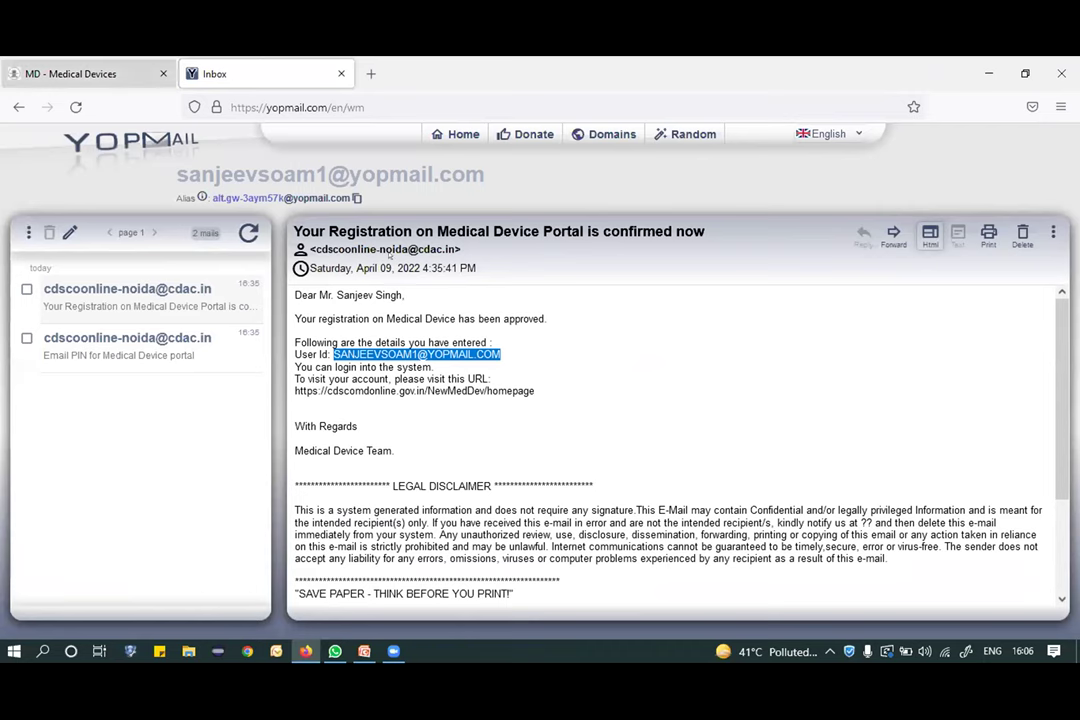
pyautogui.click(70, 73)
pyautogui.click(560, 238)
# Re-fill the Firefox login with the pasted user ID, password and captcha, then abandon it for Chrome.
pyautogui.click(547, 232)
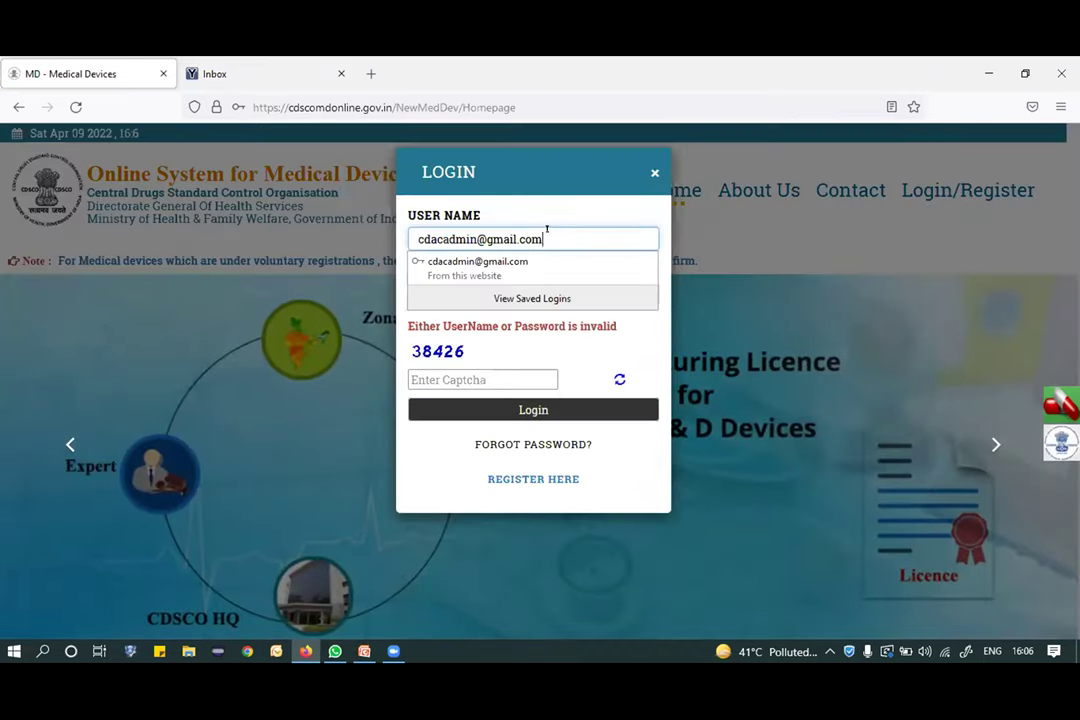
pyautogui.hotkey('ctrl', 'a')
pyautogui.hotkey('ctrl', 'v')
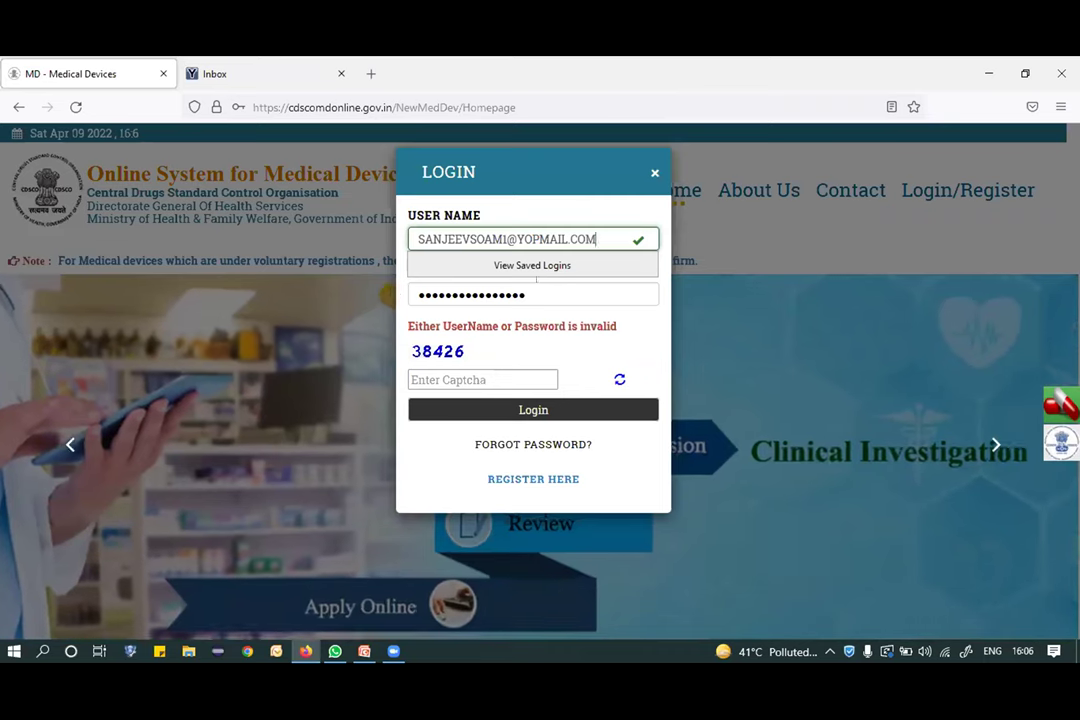
pyautogui.press('Tab')
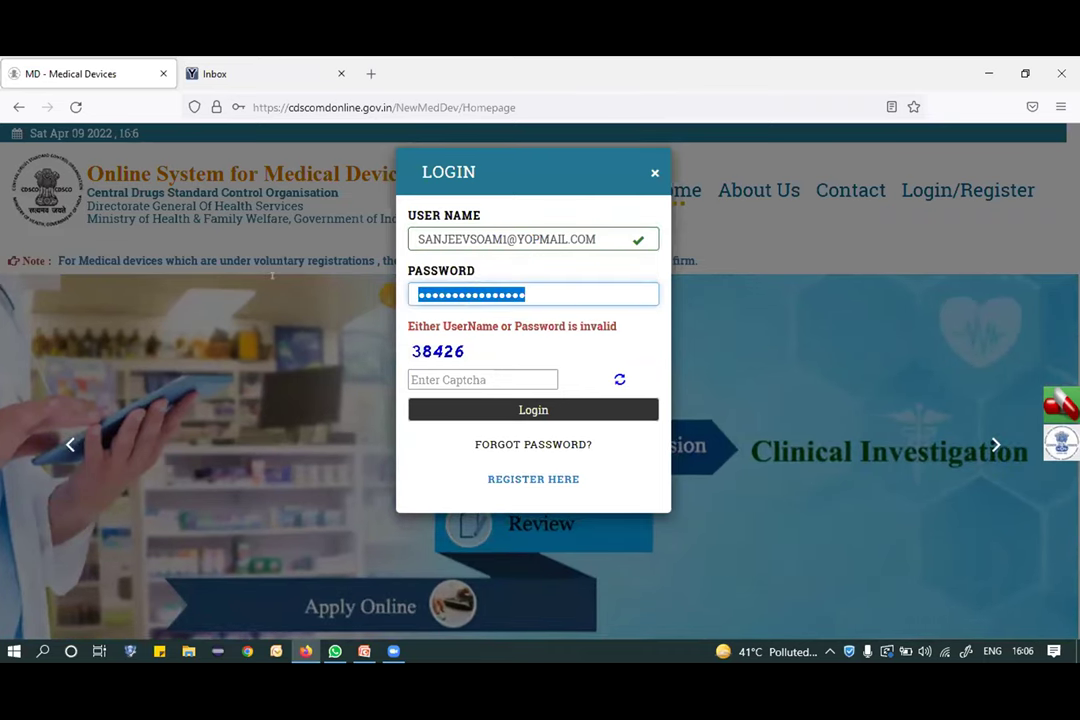
pyautogui.write('•••••••')
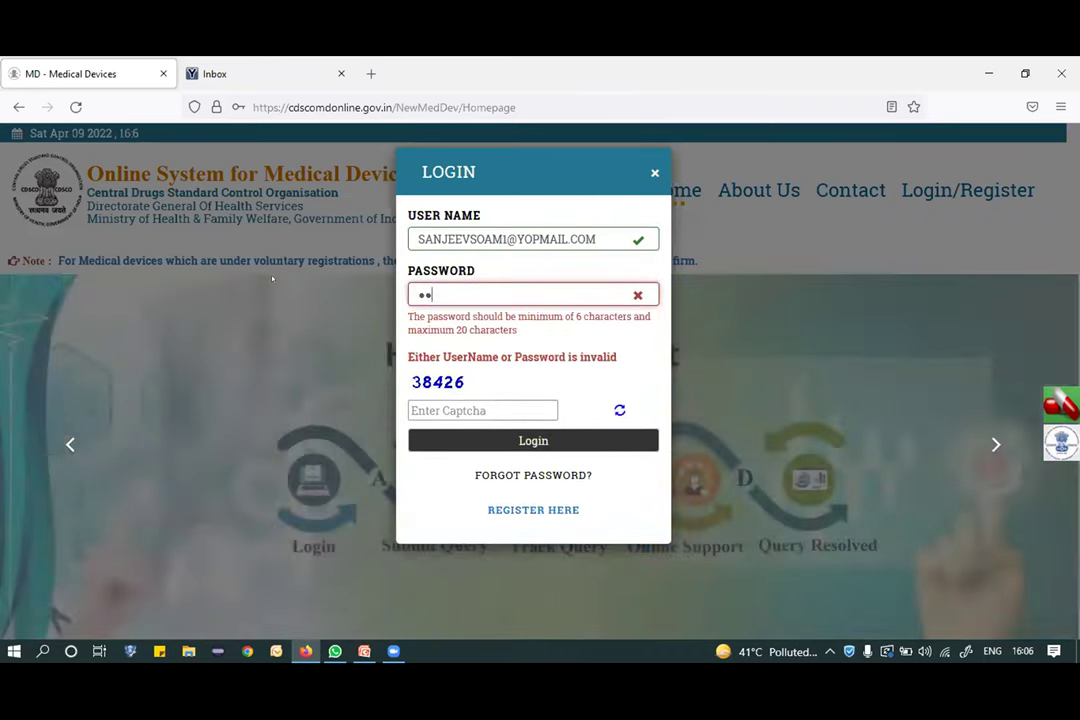
pyautogui.write('•')
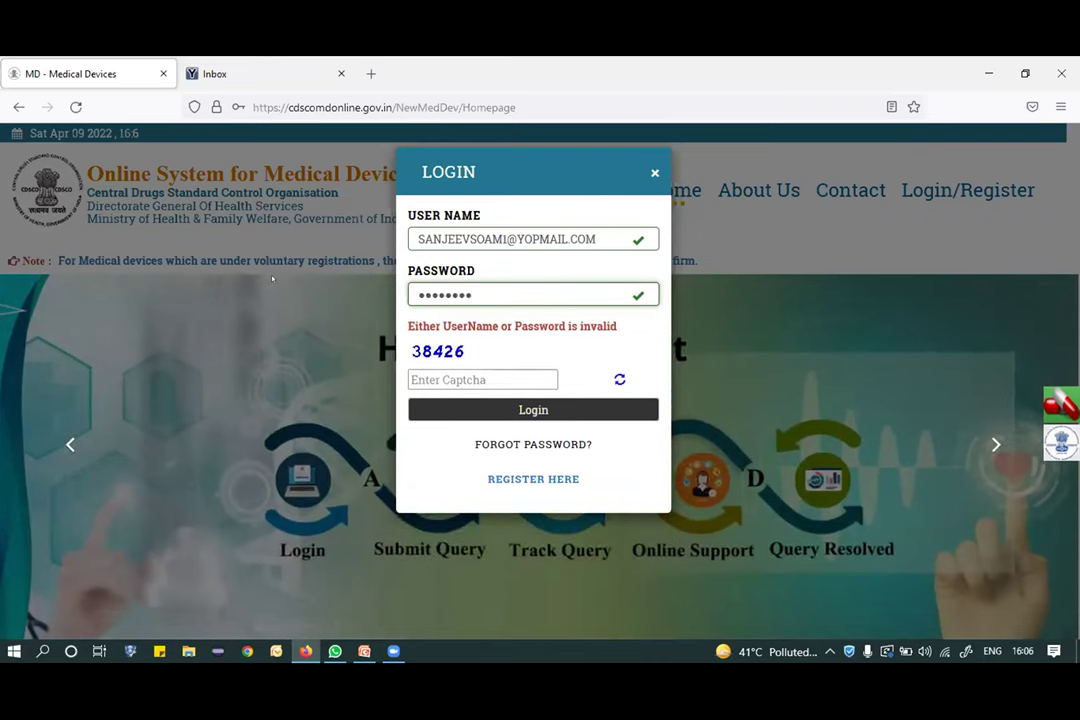
pyautogui.click(433, 380)
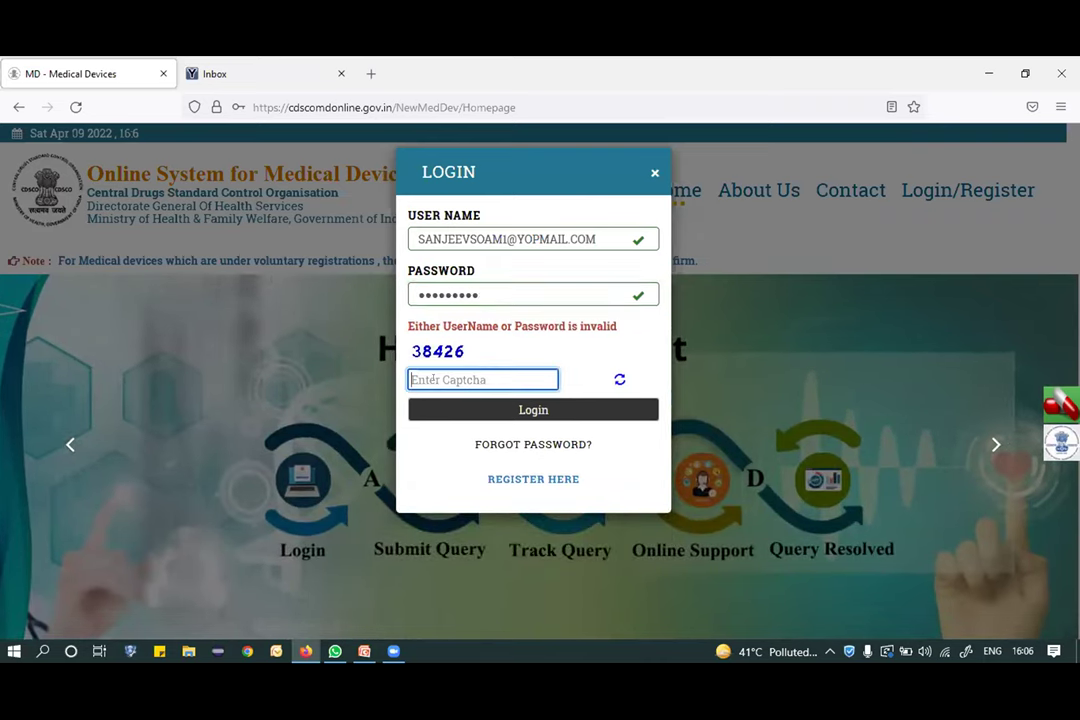
pyautogui.write('38426')
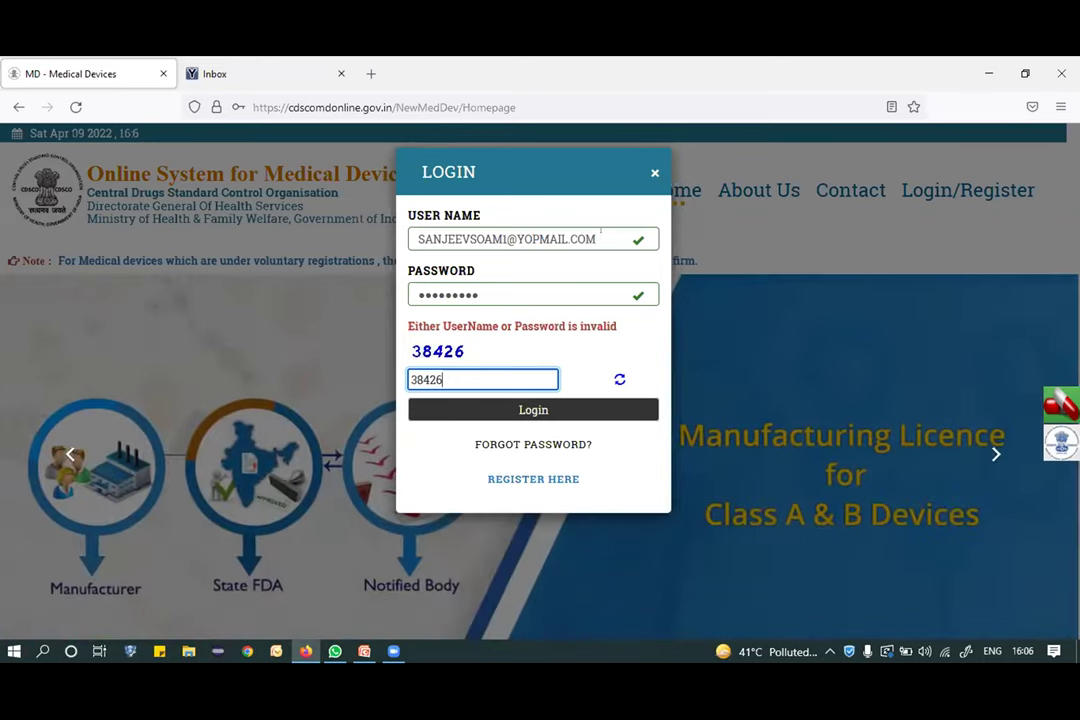
pyautogui.moveTo(598, 239); pyautogui.dragTo(383, 218)
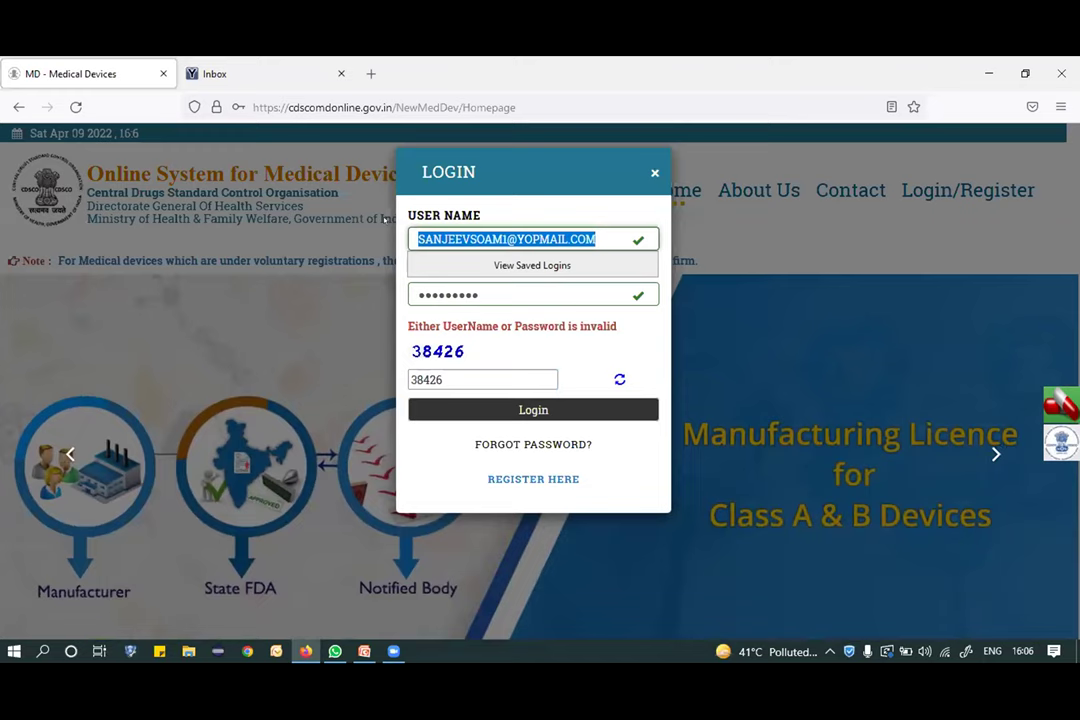
pyautogui.click(247, 651)
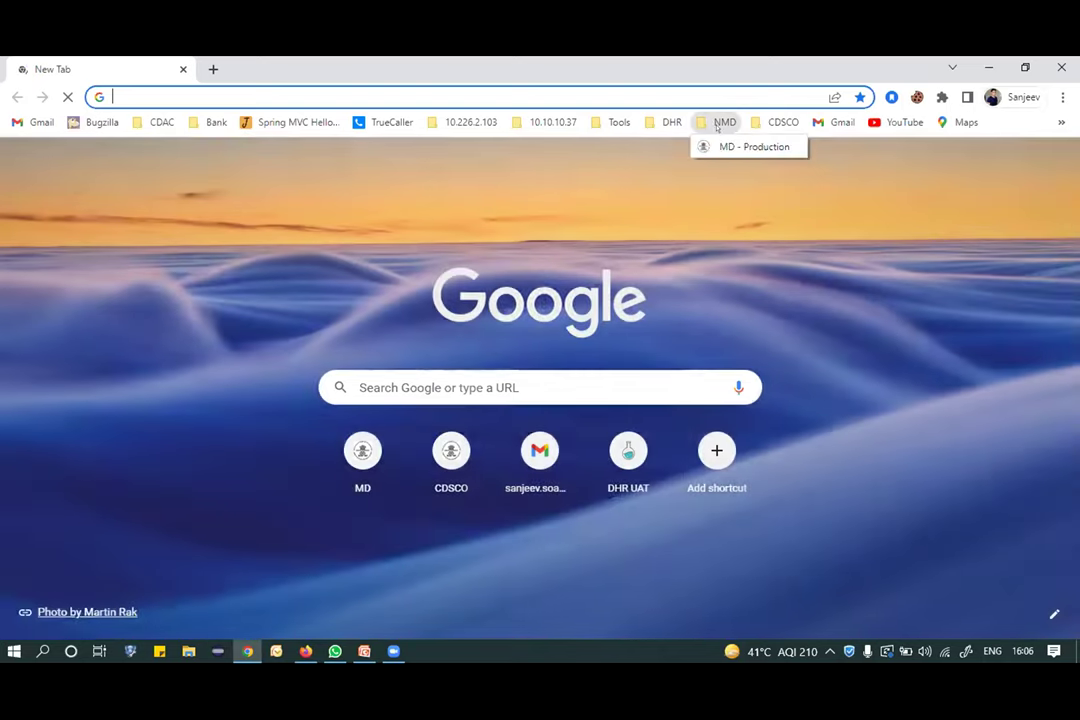
# Load the CDSCO homepage from the NMD bookmark and submit a login with the saved username.
pyautogui.click(718, 122)
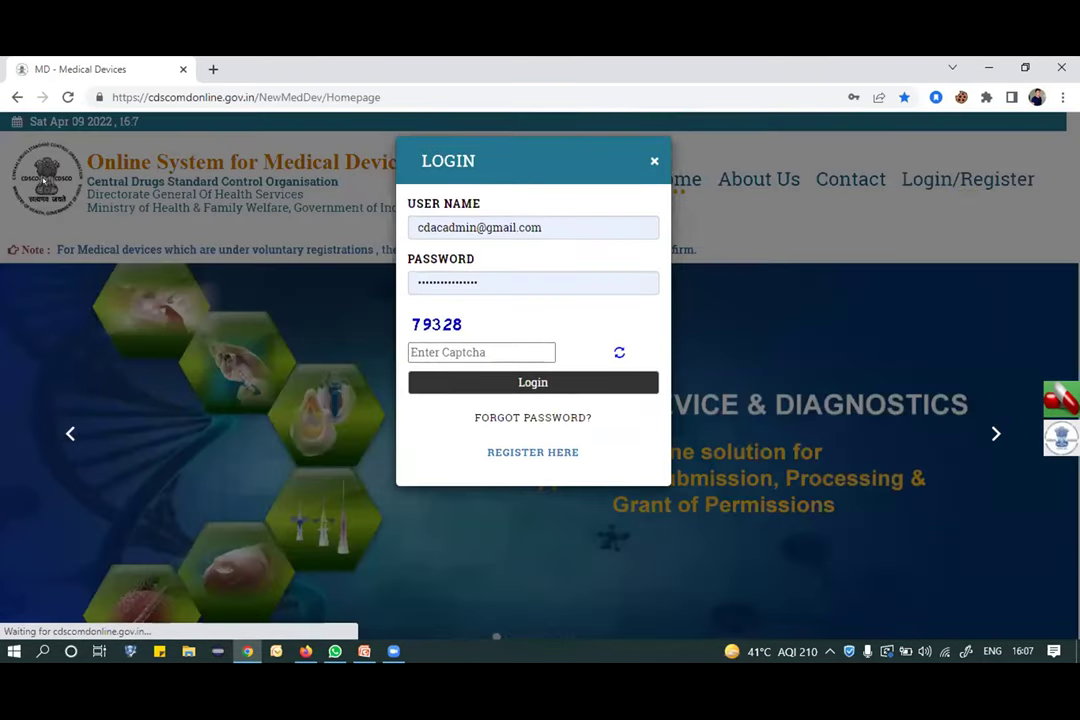
pyautogui.click(446, 283)
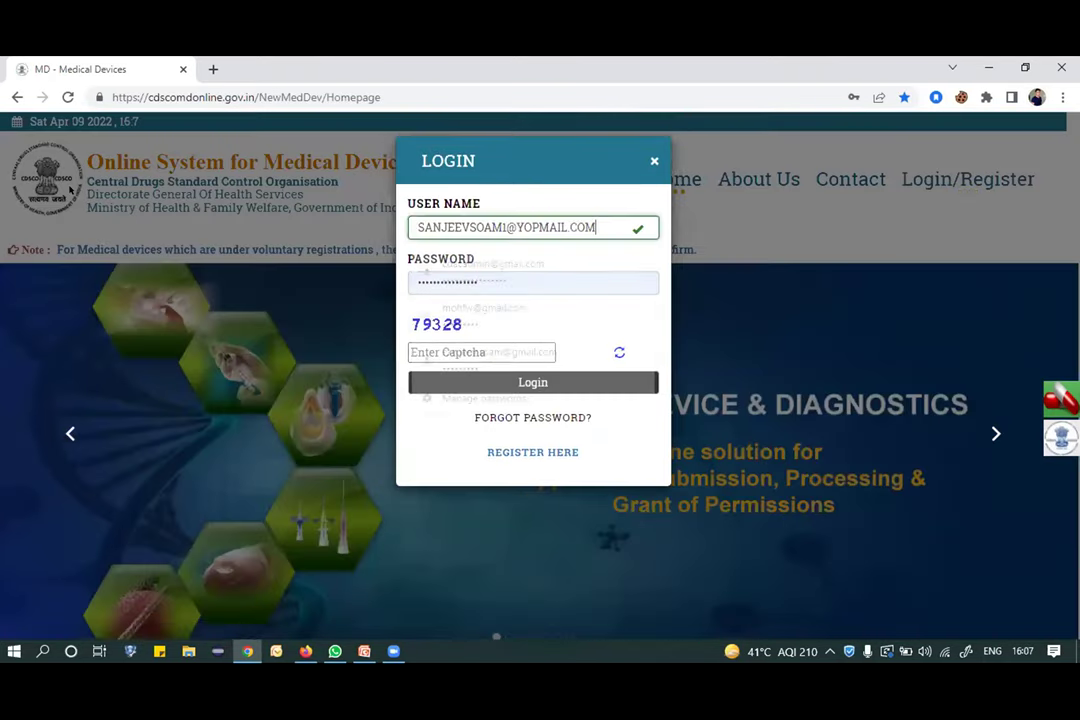
pyautogui.doubleClick(446, 284)
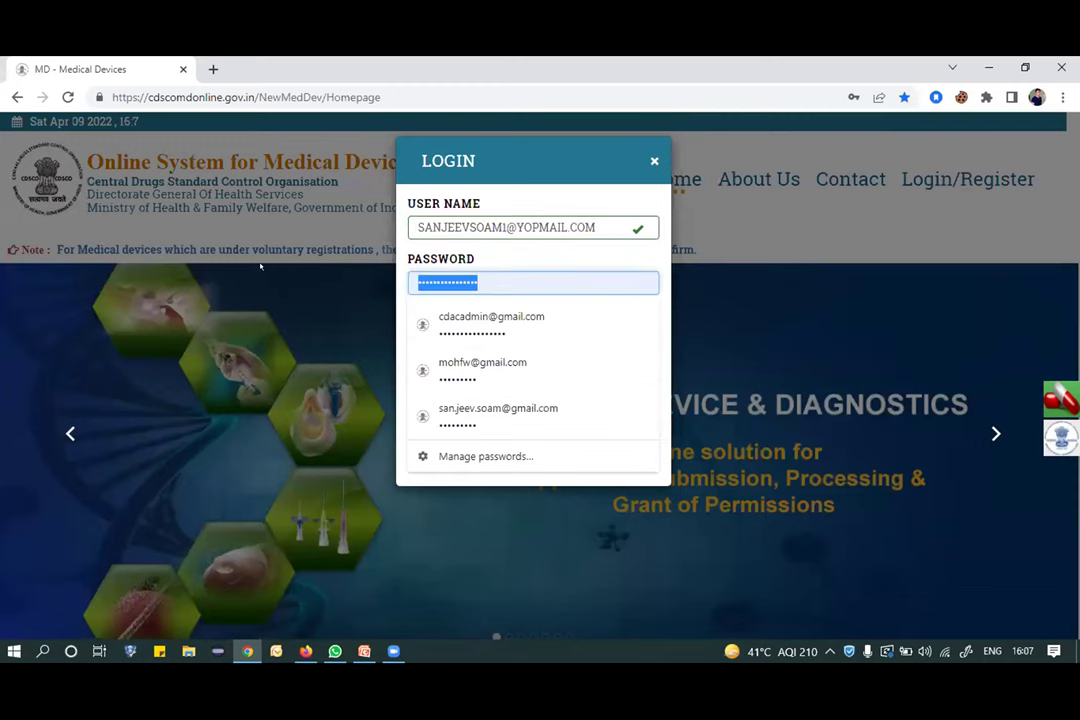
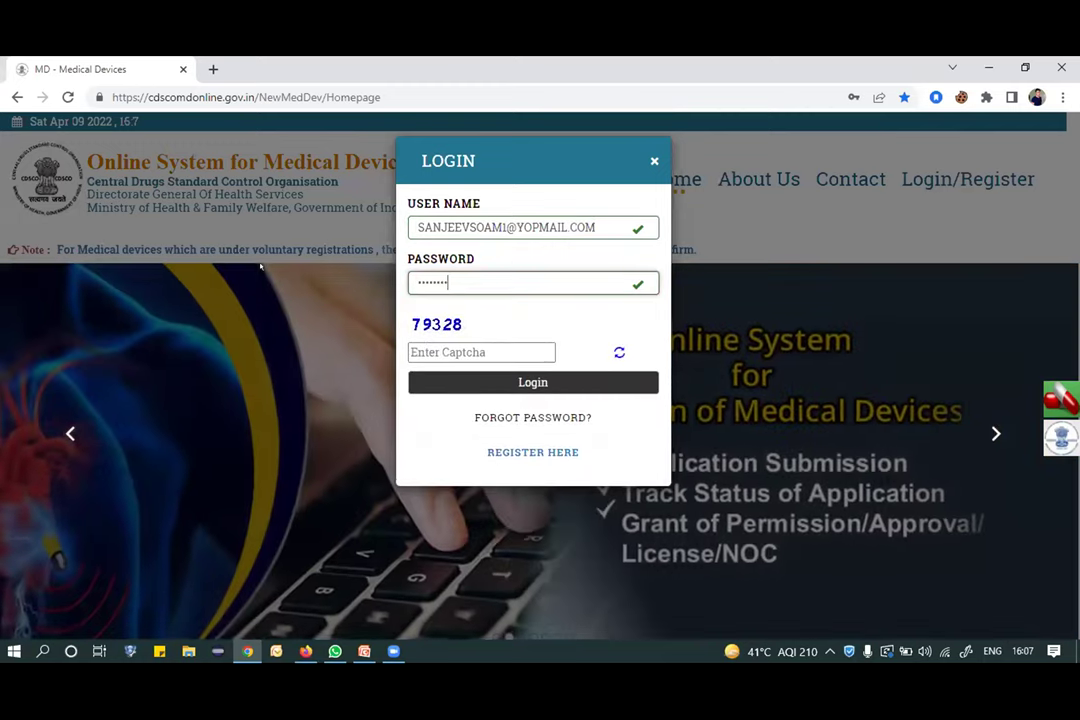
pyautogui.click(435, 352)
pyautogui.write('7')
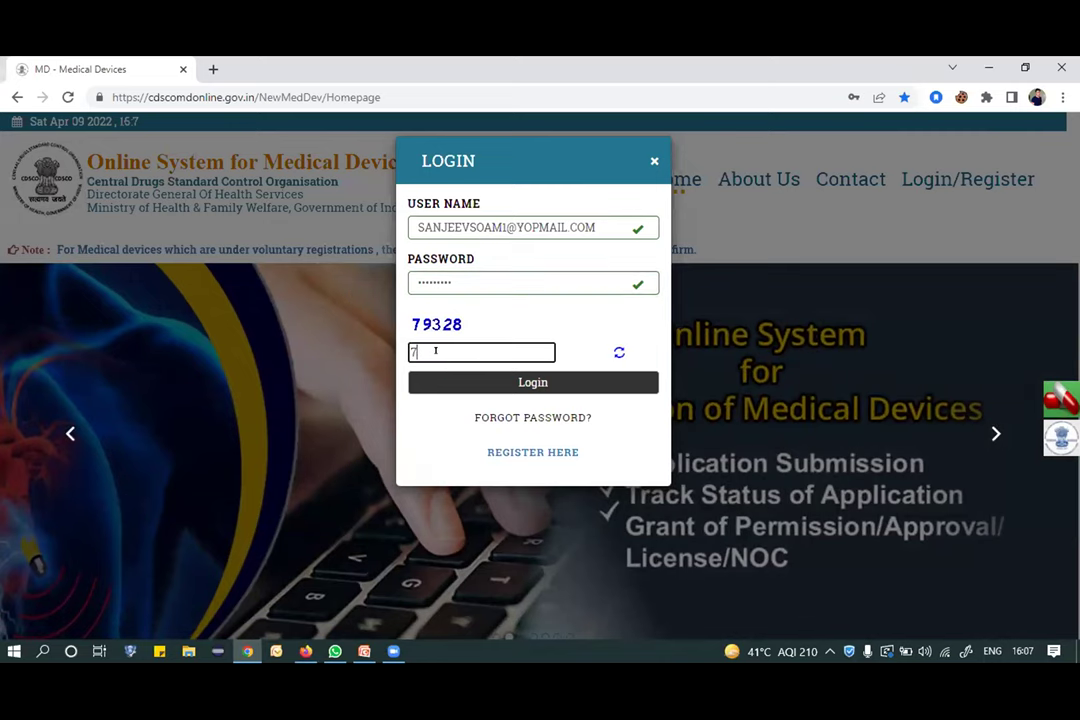
pyautogui.write('8328')
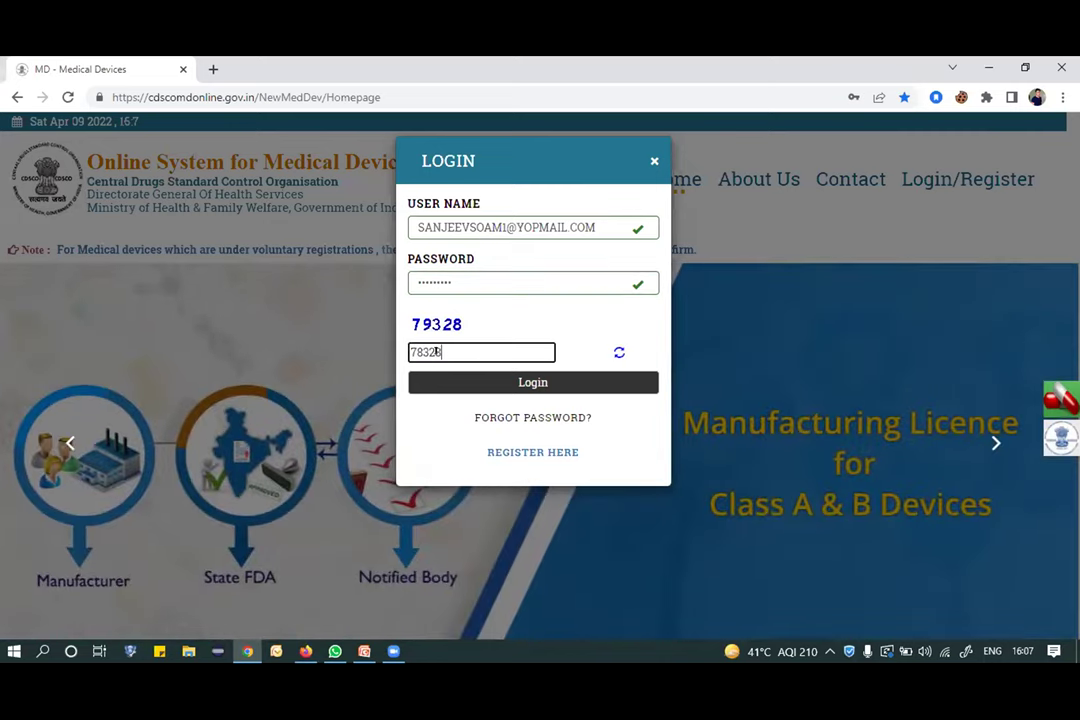
pyautogui.click(545, 381)
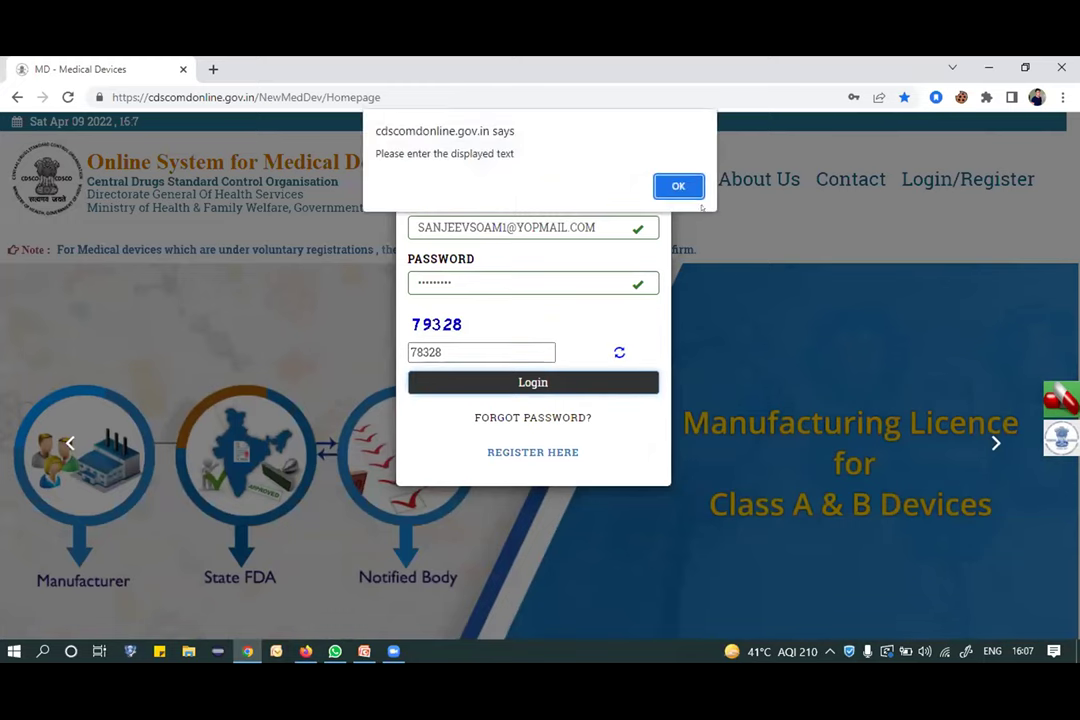
# Dismiss the captcha warning, reopen the login form and resubmit with a retyped password and captcha.
pyautogui.click(678, 185)
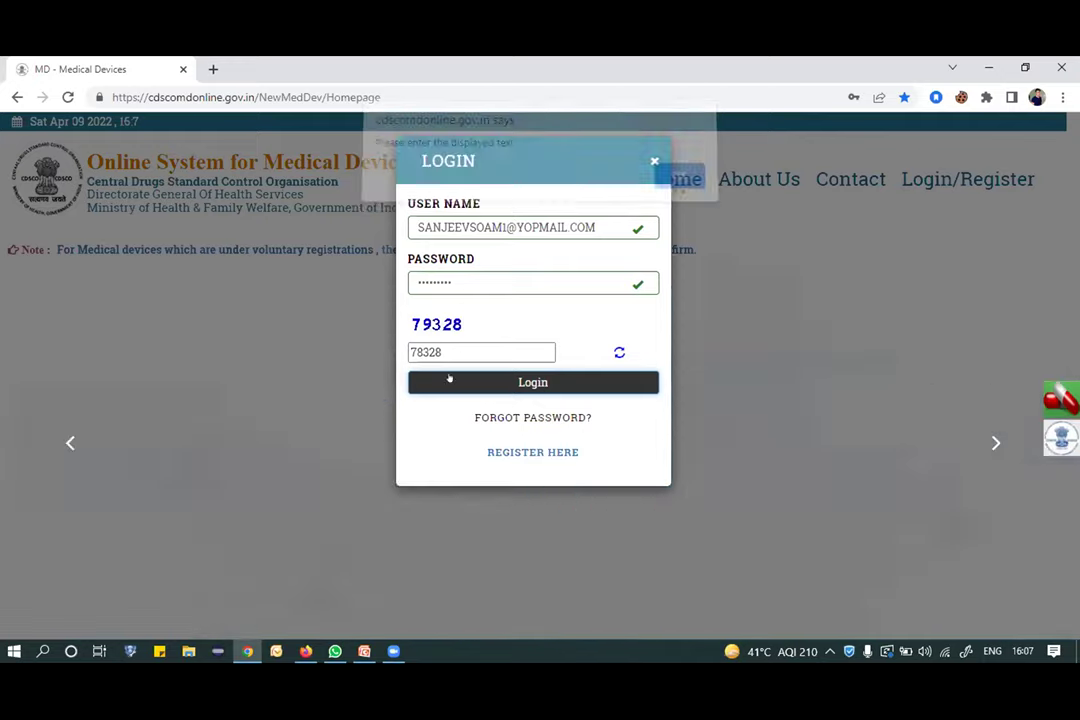
pyautogui.click(652, 161)
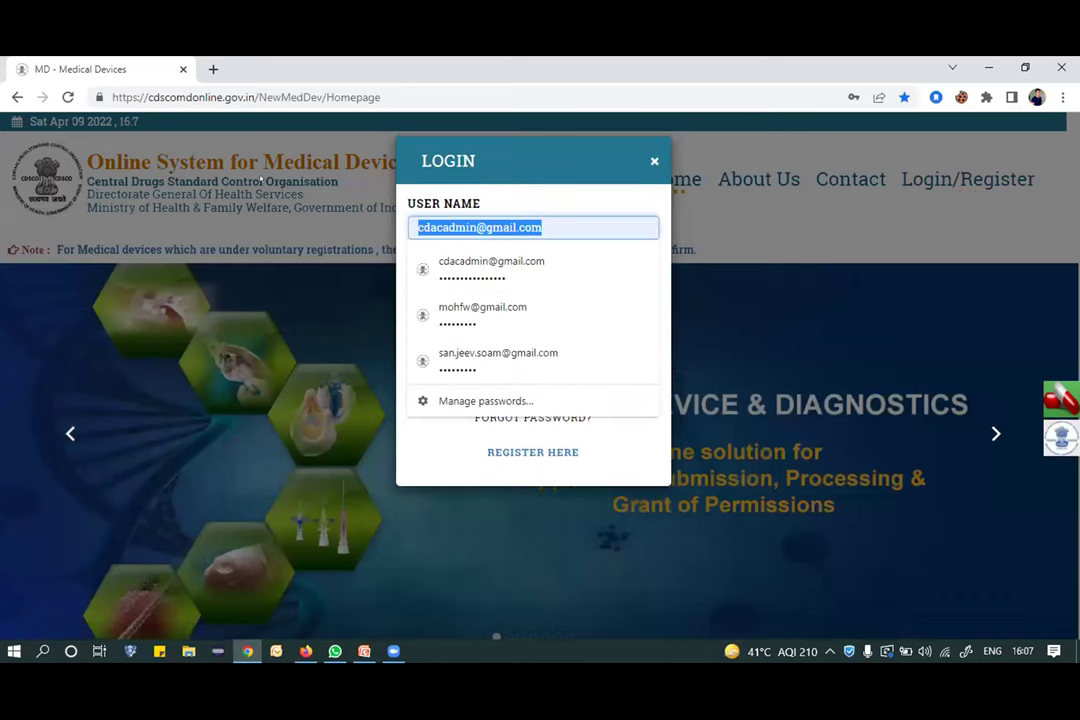
pyautogui.click(458, 281)
pyautogui.click(476, 282)
pyautogui.hotkey('ctrl', 'a')
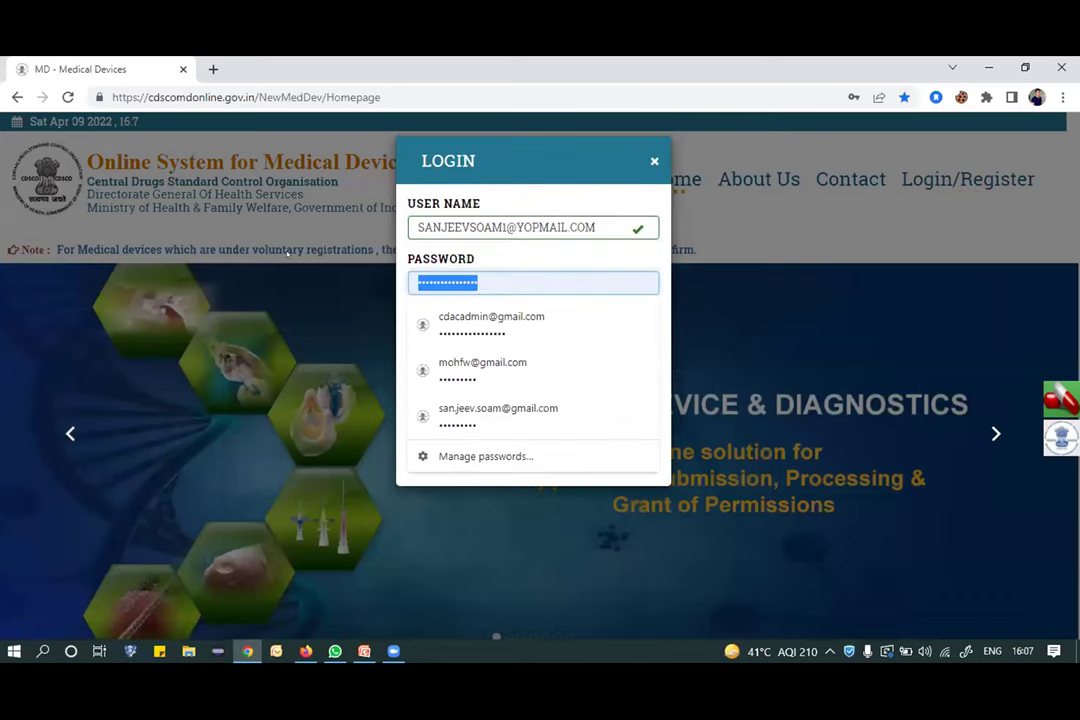
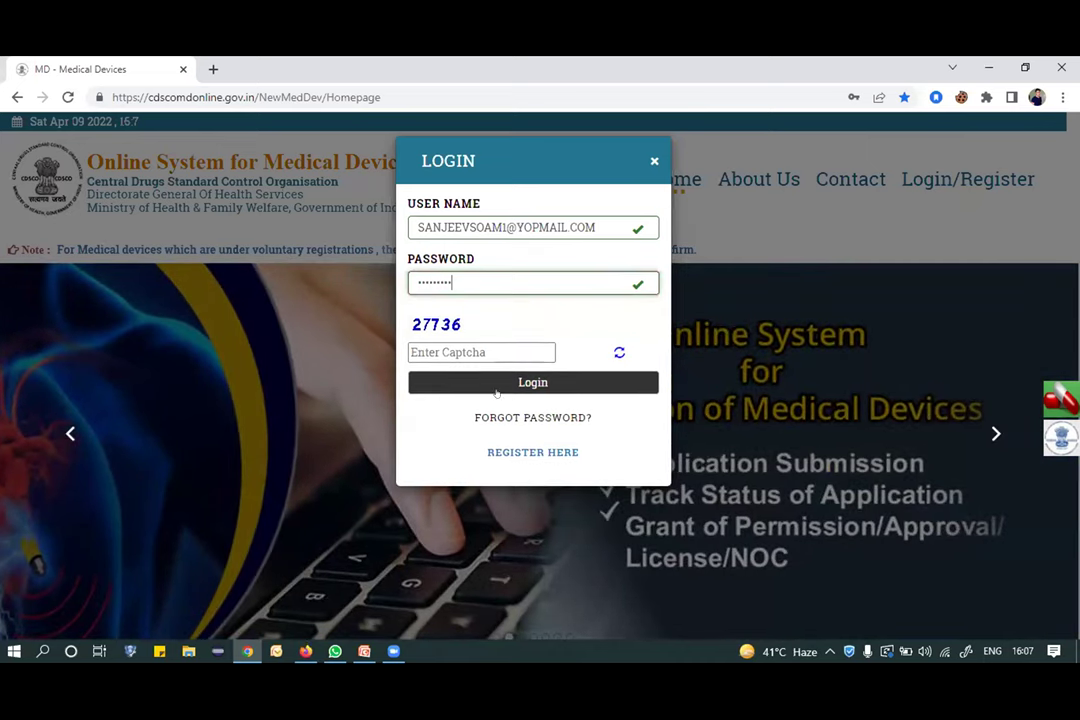
pyautogui.click(502, 344)
pyautogui.write('2')
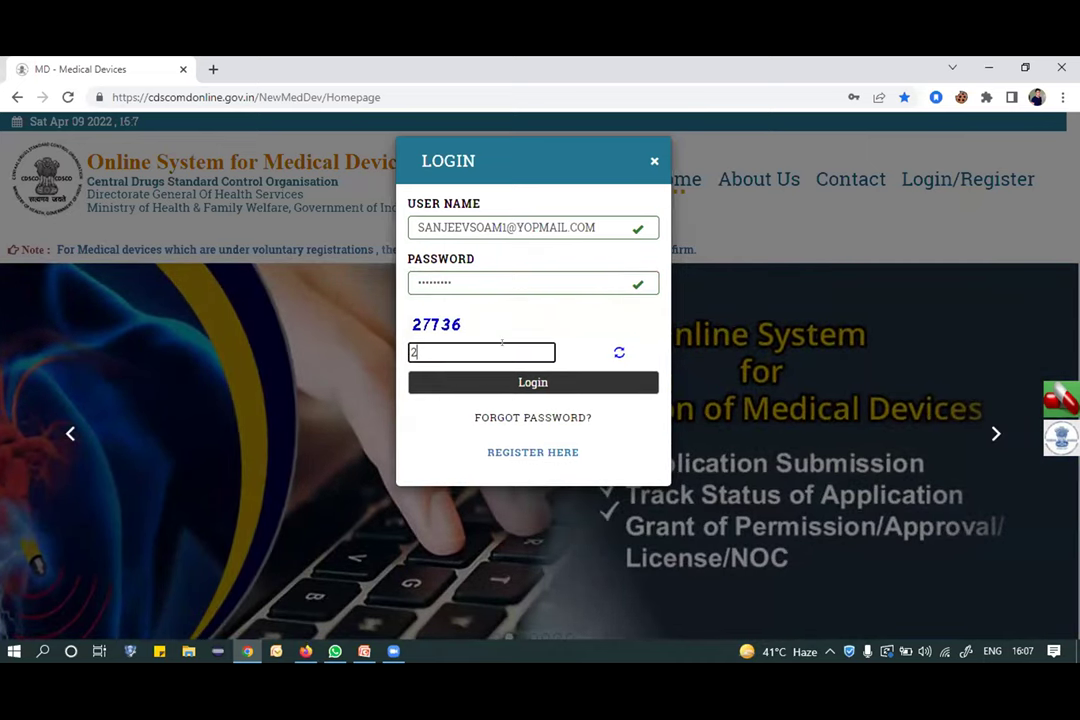
pyautogui.write('7736')
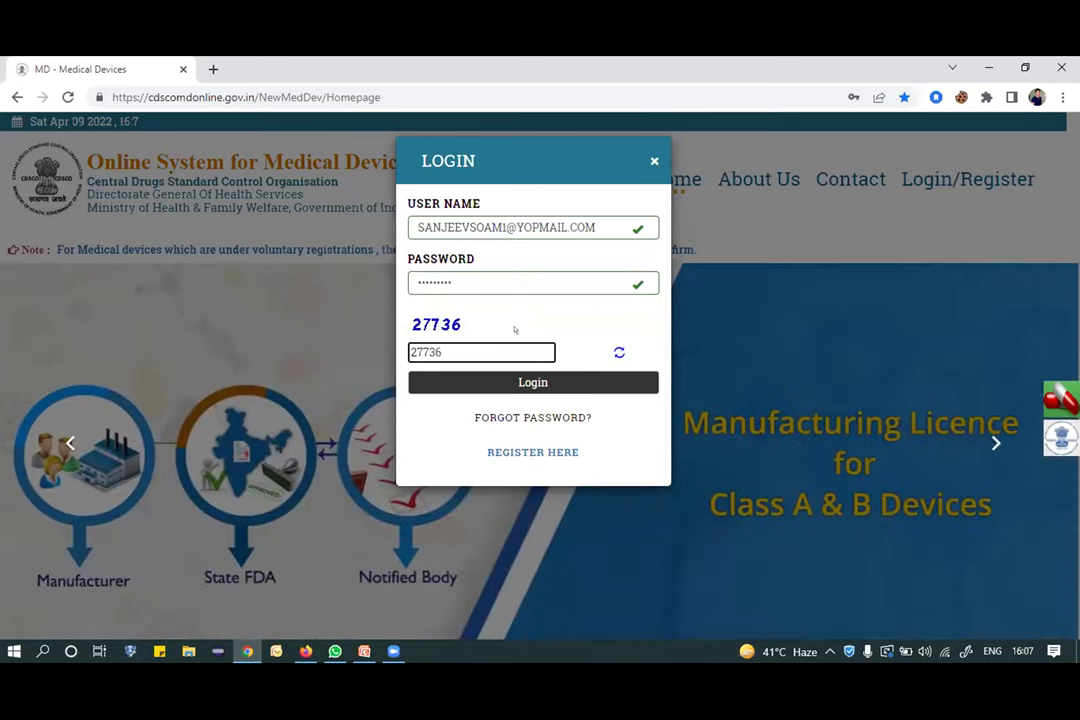
pyautogui.click(521, 382)
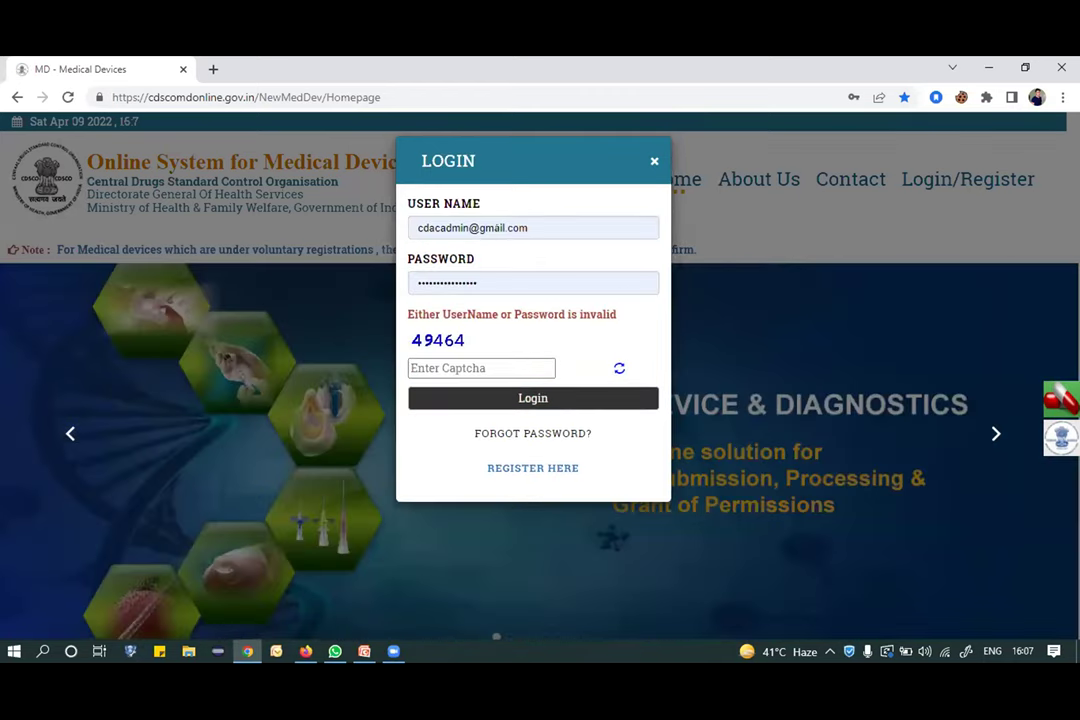
# Log in with the non-regulatory user's e-mail, password and captcha to open their dashboard.
pyautogui.tripleClick(548, 224)
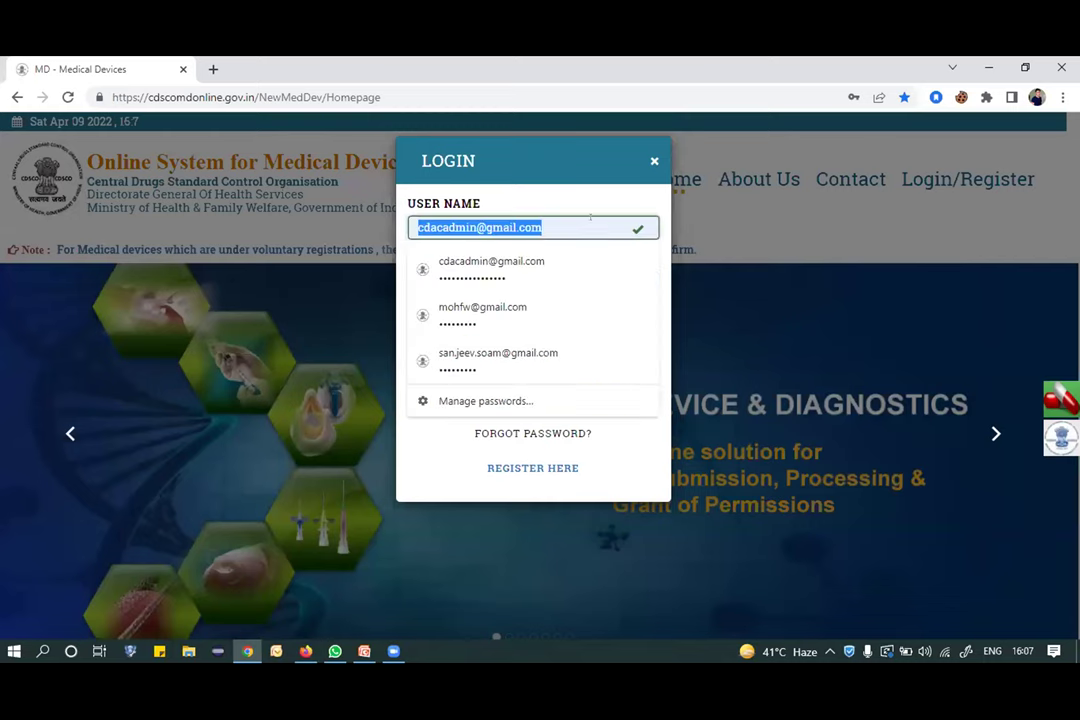
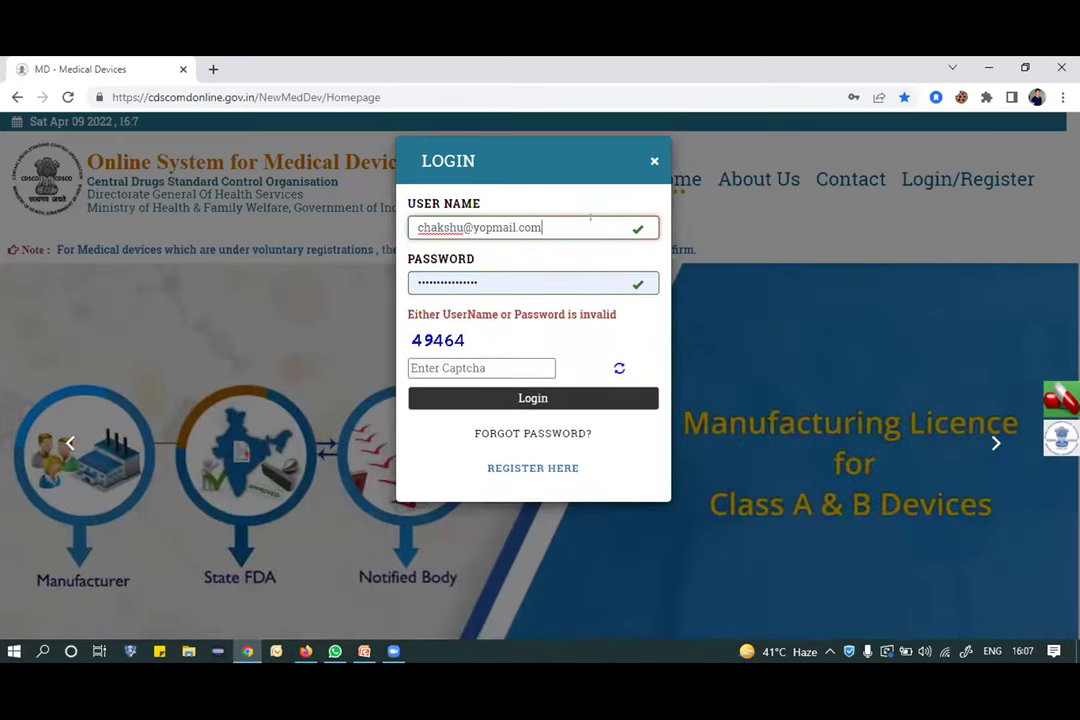
pyautogui.doubleClick(510, 281)
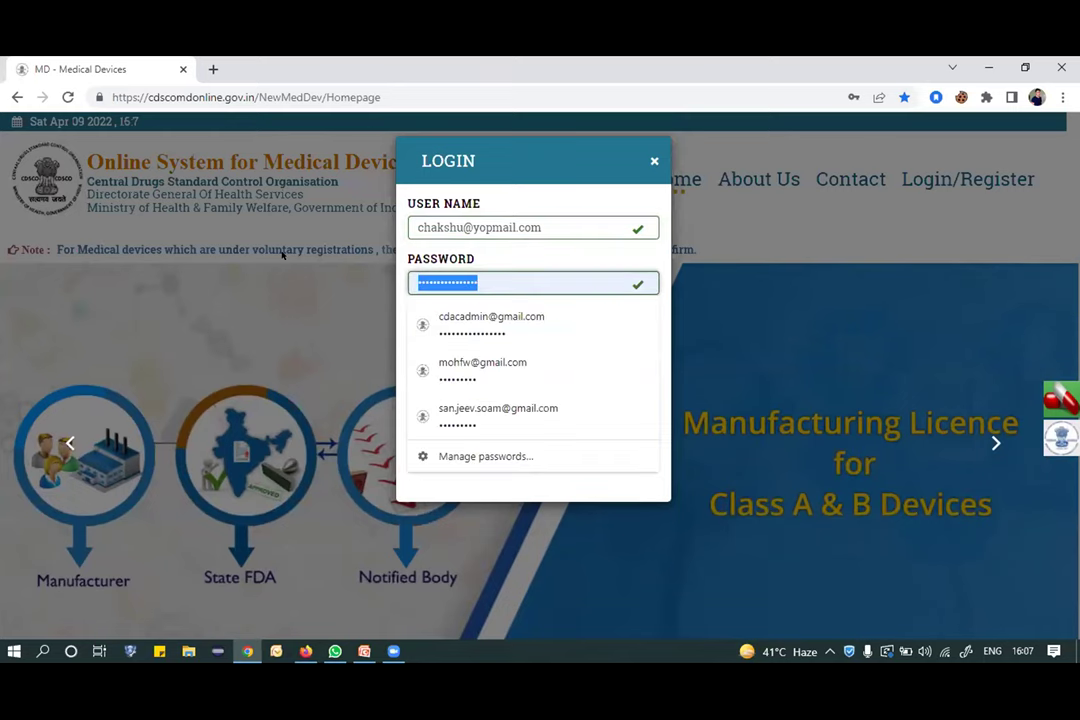
pyautogui.write('********')
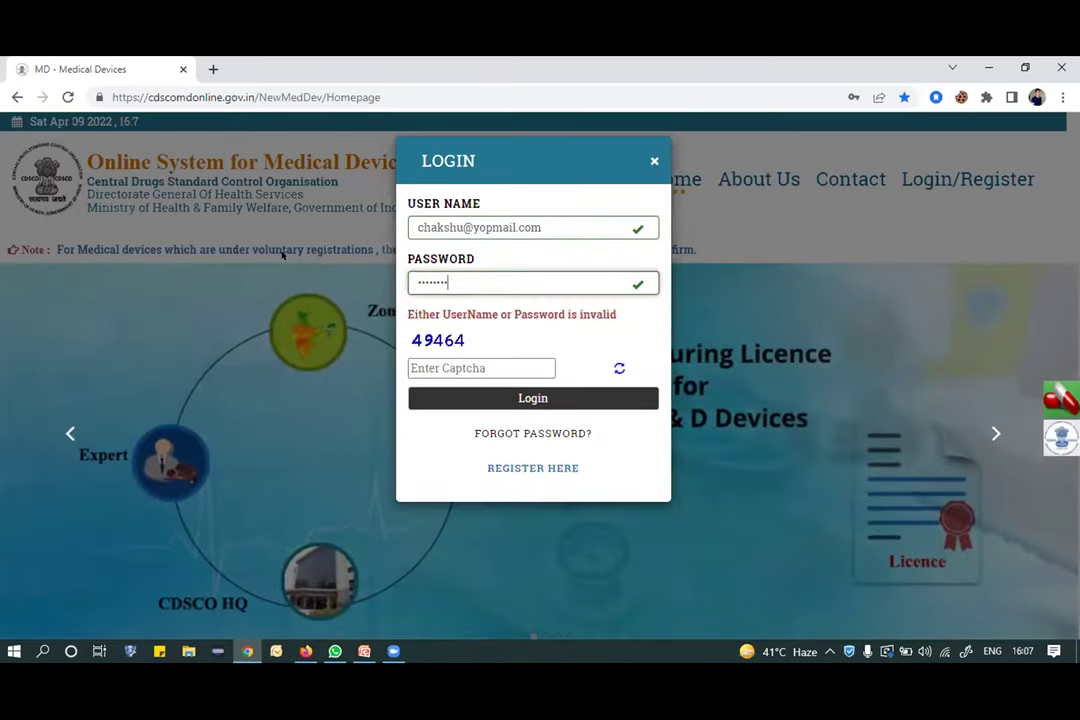
pyautogui.write('*')
pyautogui.press('Tab')
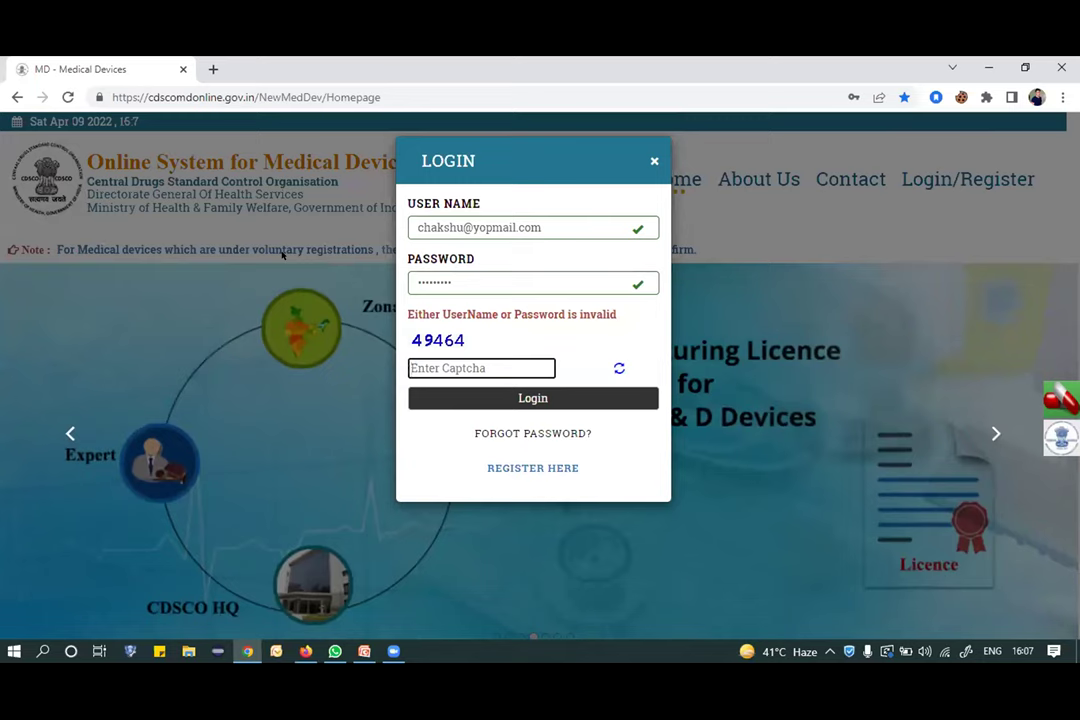
pyautogui.write('49464')
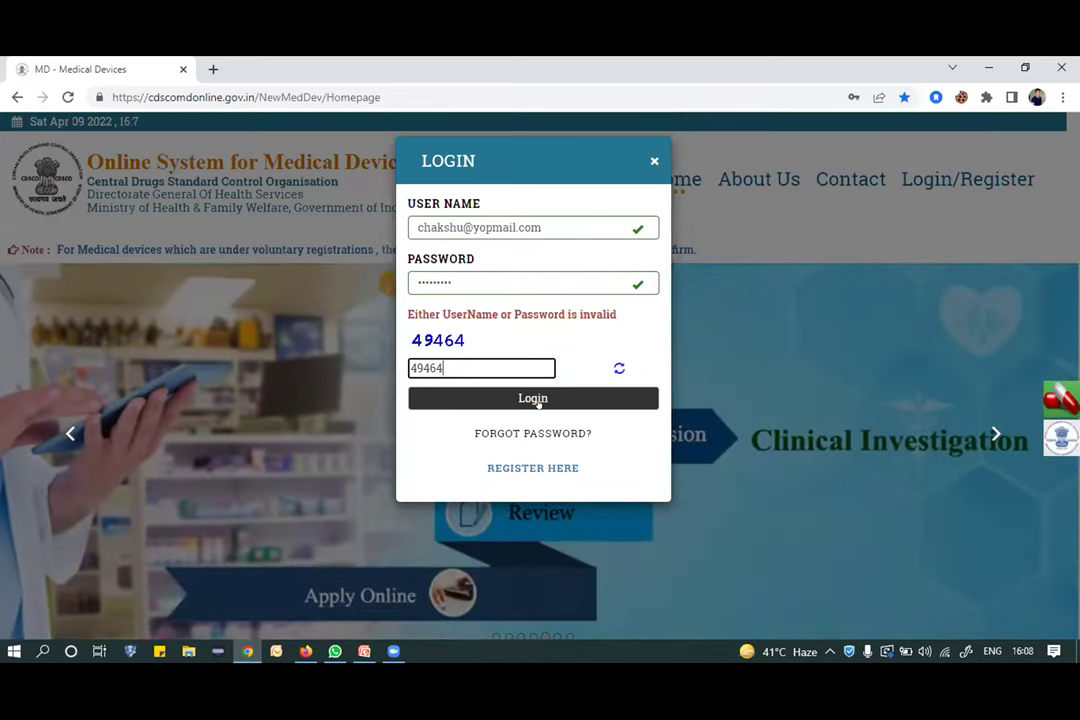
pyautogui.click(533, 398)
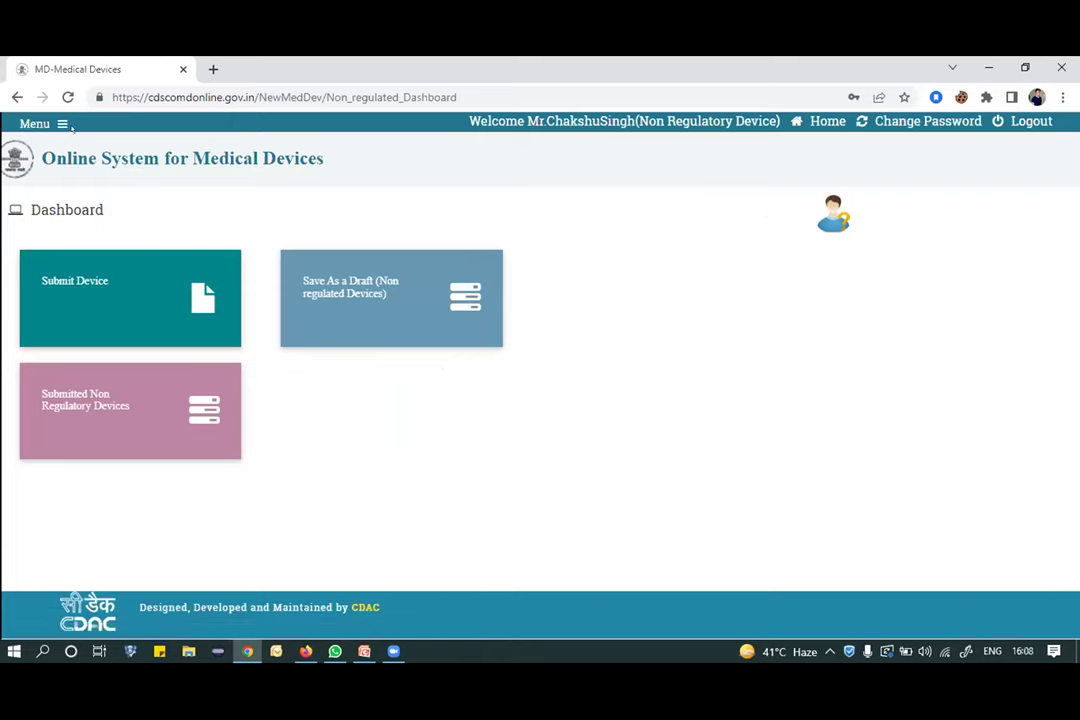
# Go to Menu > Add Address > Add Indian Addresses.
pyautogui.click(32, 123)
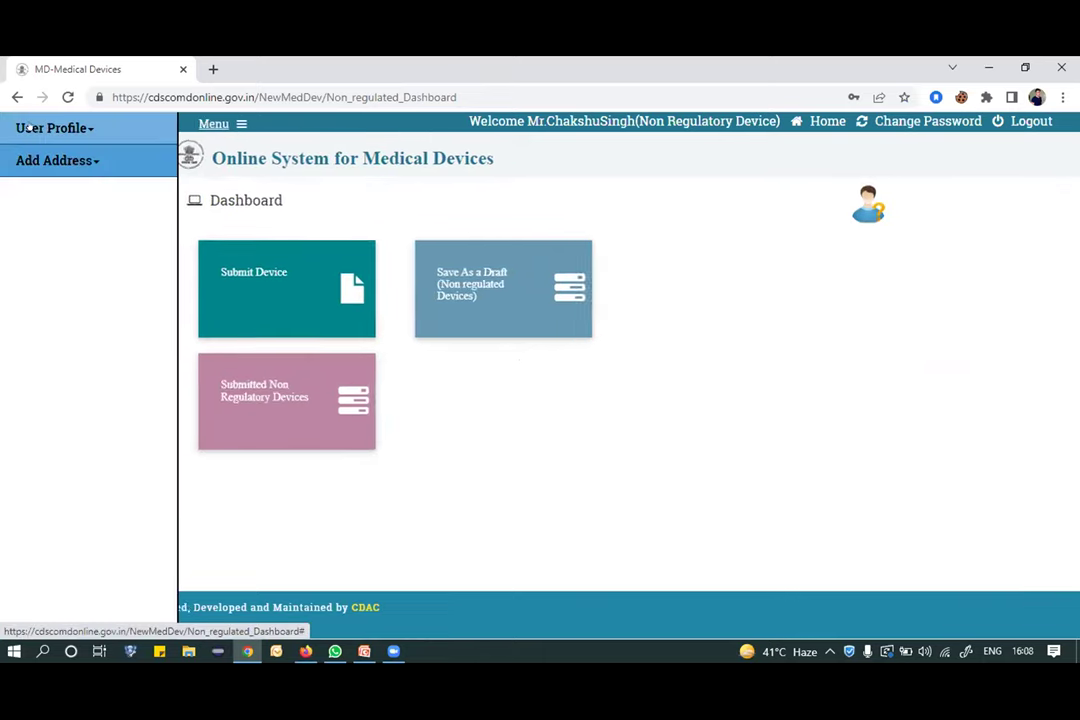
pyautogui.click(60, 161)
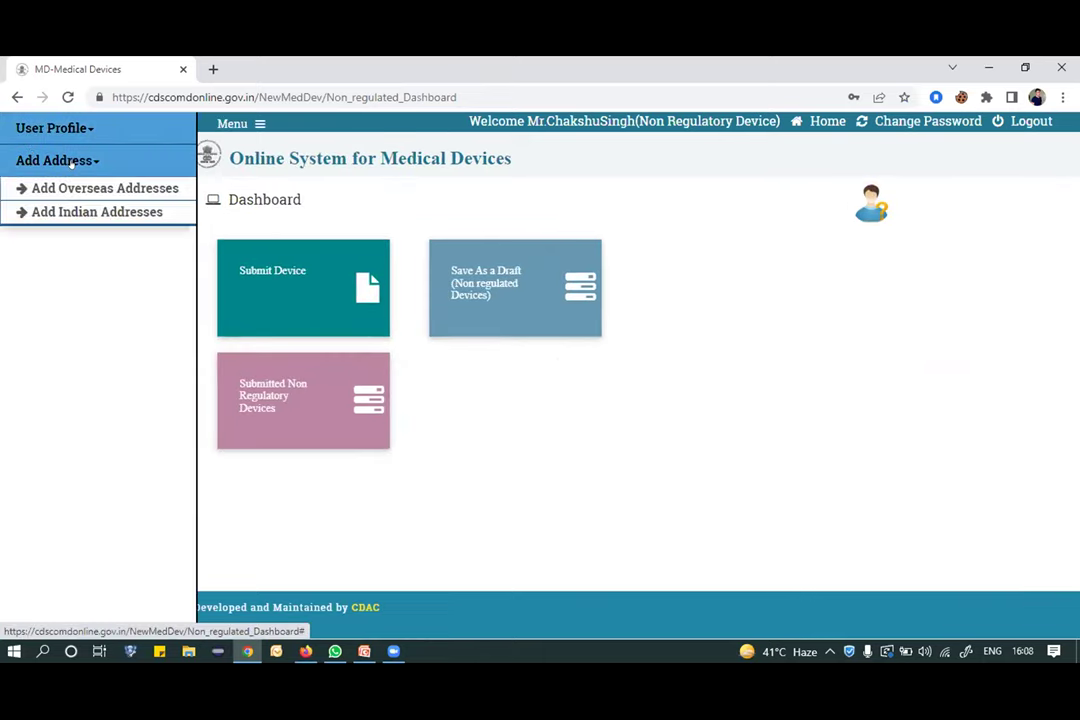
pyautogui.click(94, 212)
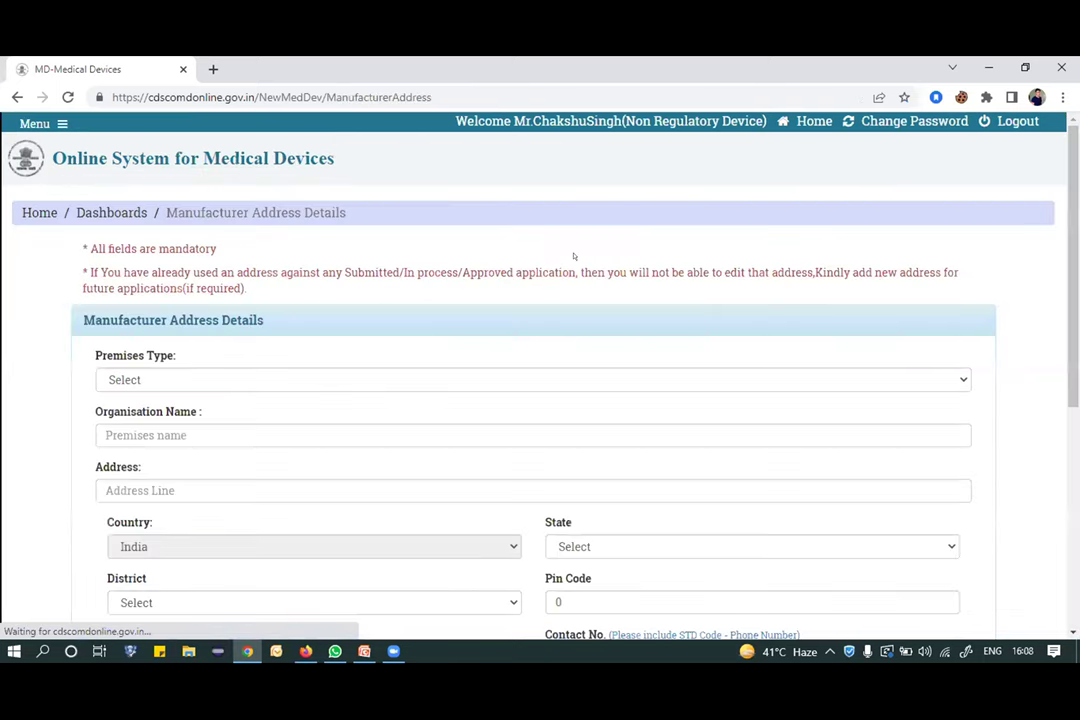
# Make the premises a Manufacturing site Address for organisation 'test org' at 'address'.
pyautogui.scroll(-2, 47, 268)
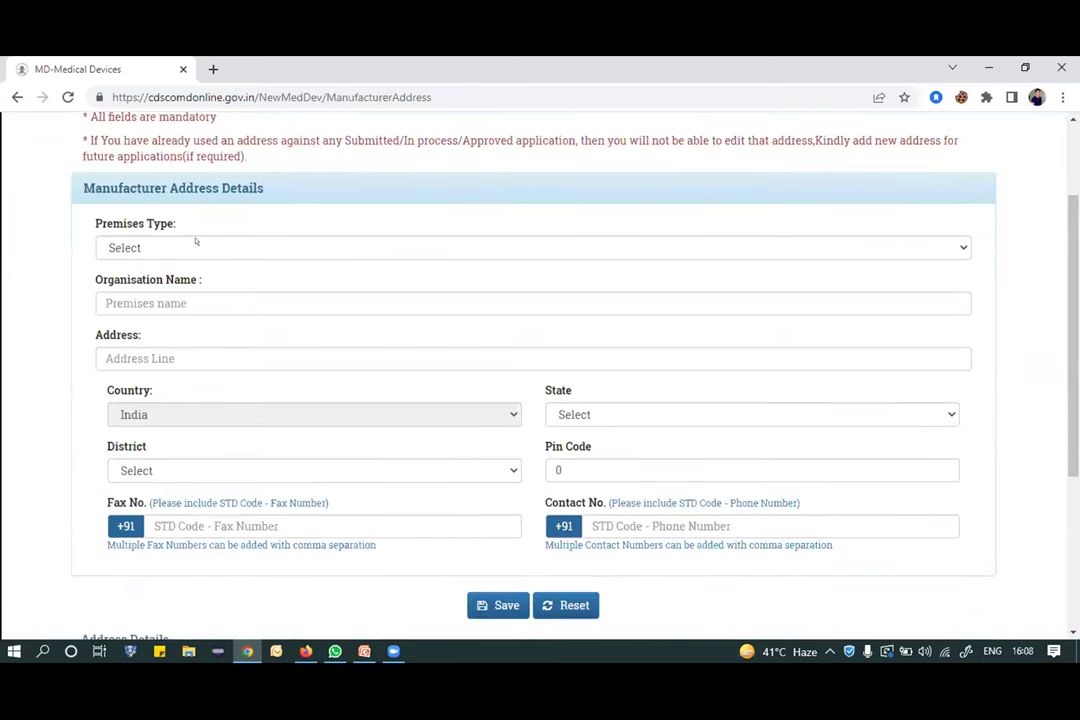
pyautogui.click(196, 241)
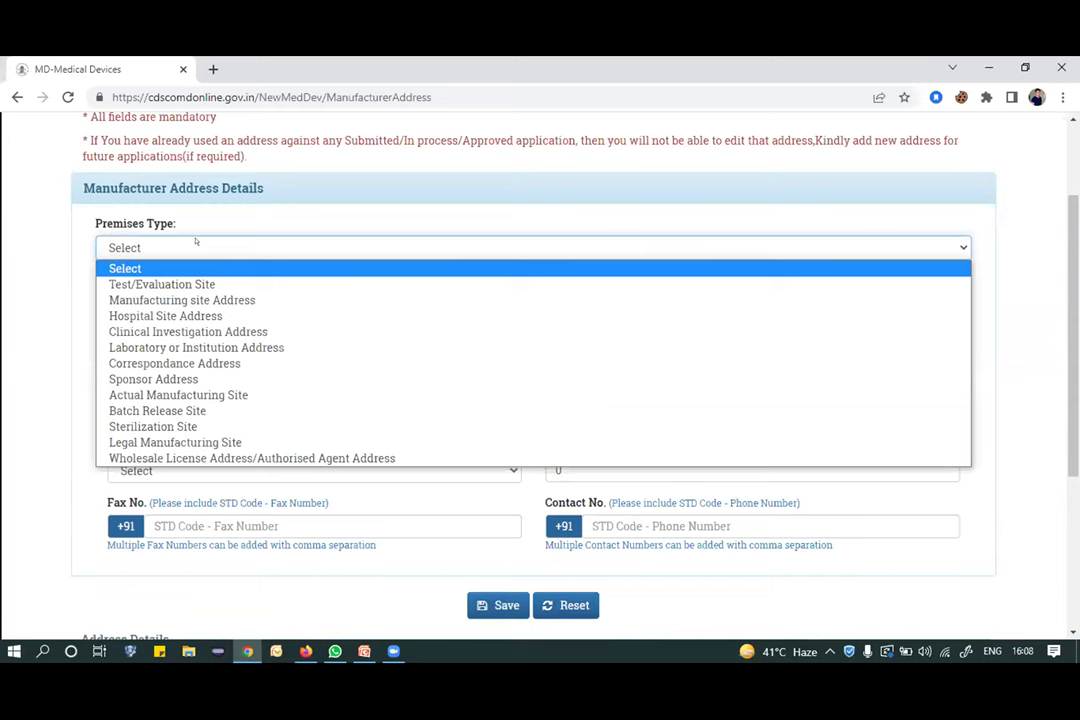
pyautogui.click(197, 298)
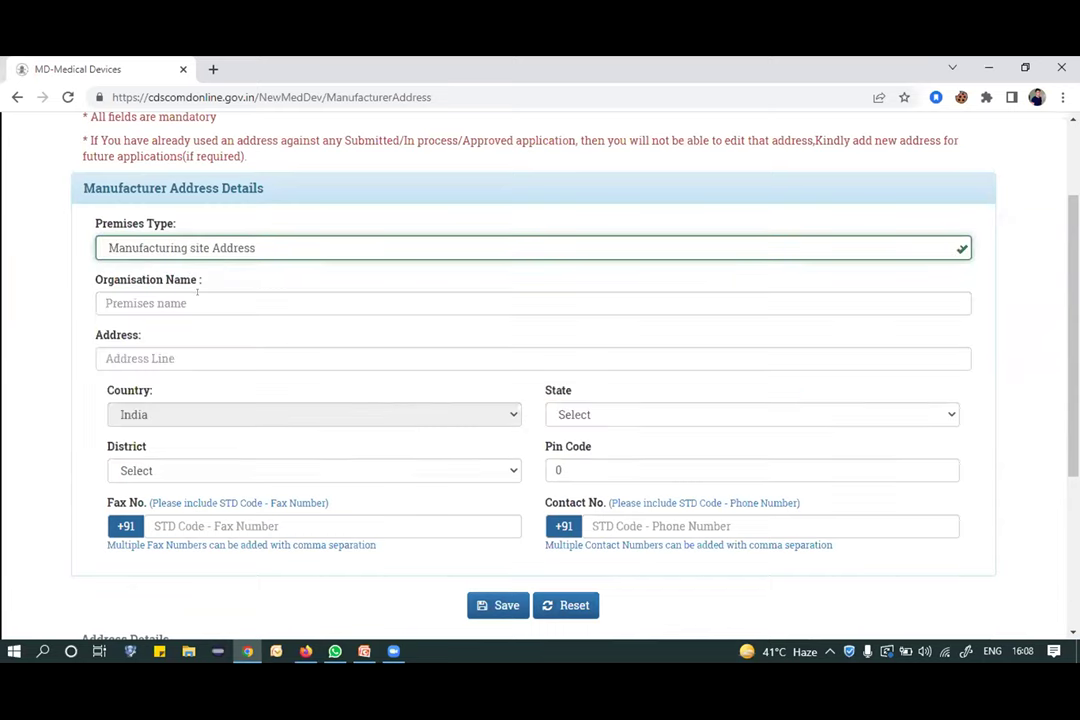
pyautogui.scroll(-1, 210, 236)
pyautogui.click(221, 198)
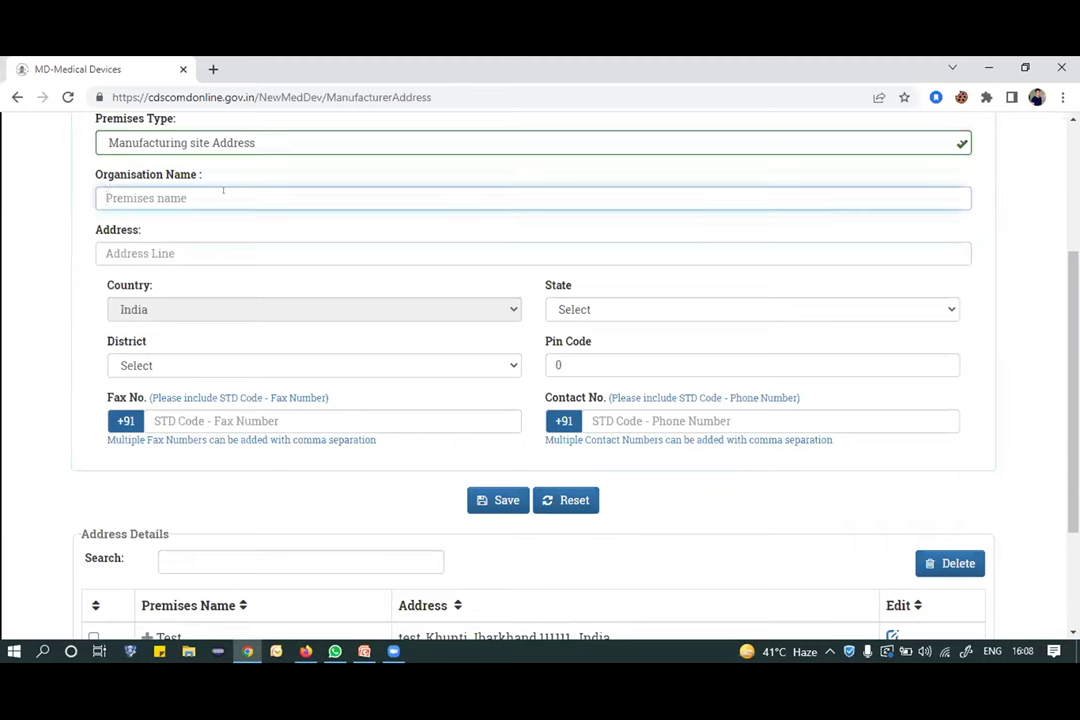
pyautogui.write('test')
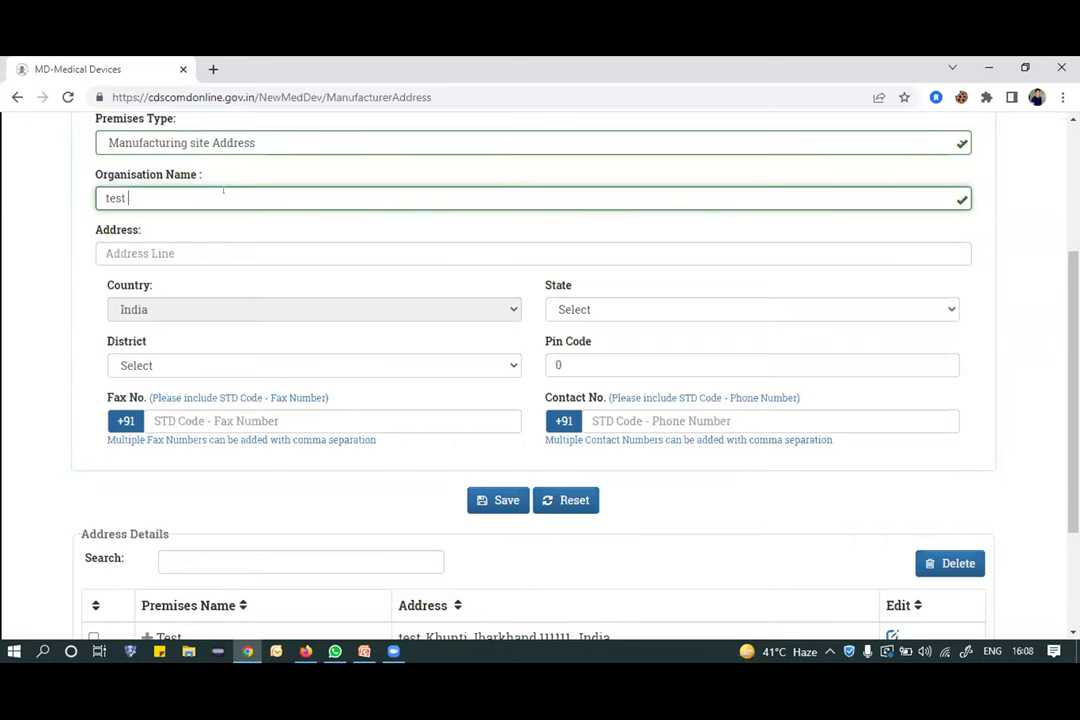
pyautogui.write(' org')
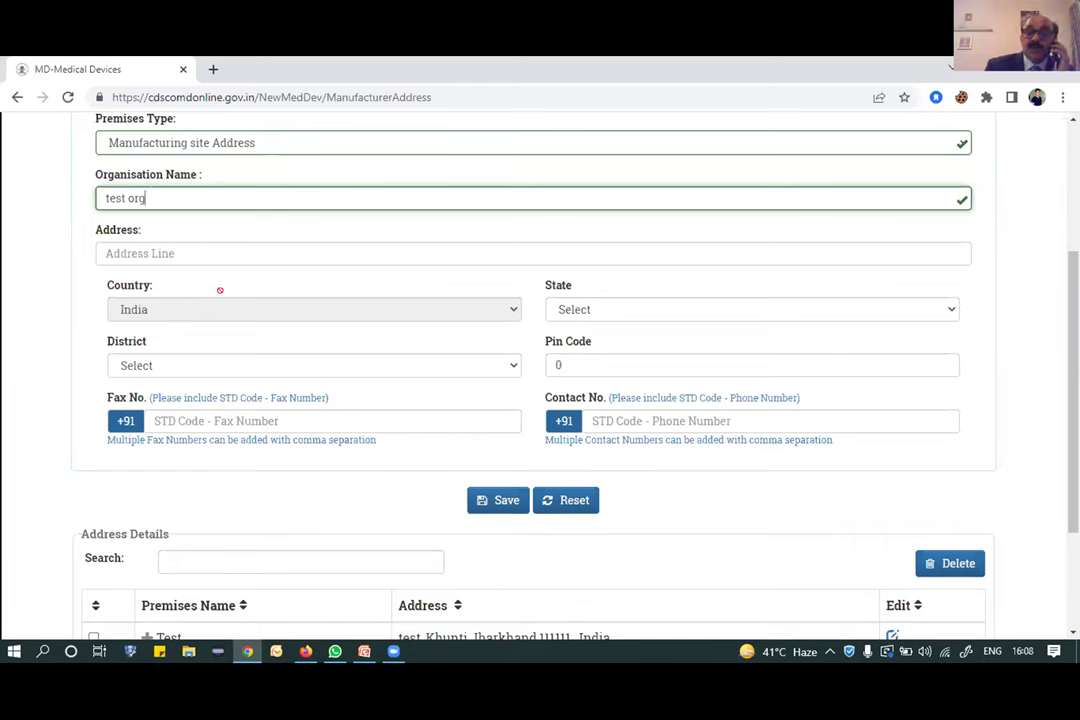
pyautogui.click(193, 242)
pyautogui.write('address')
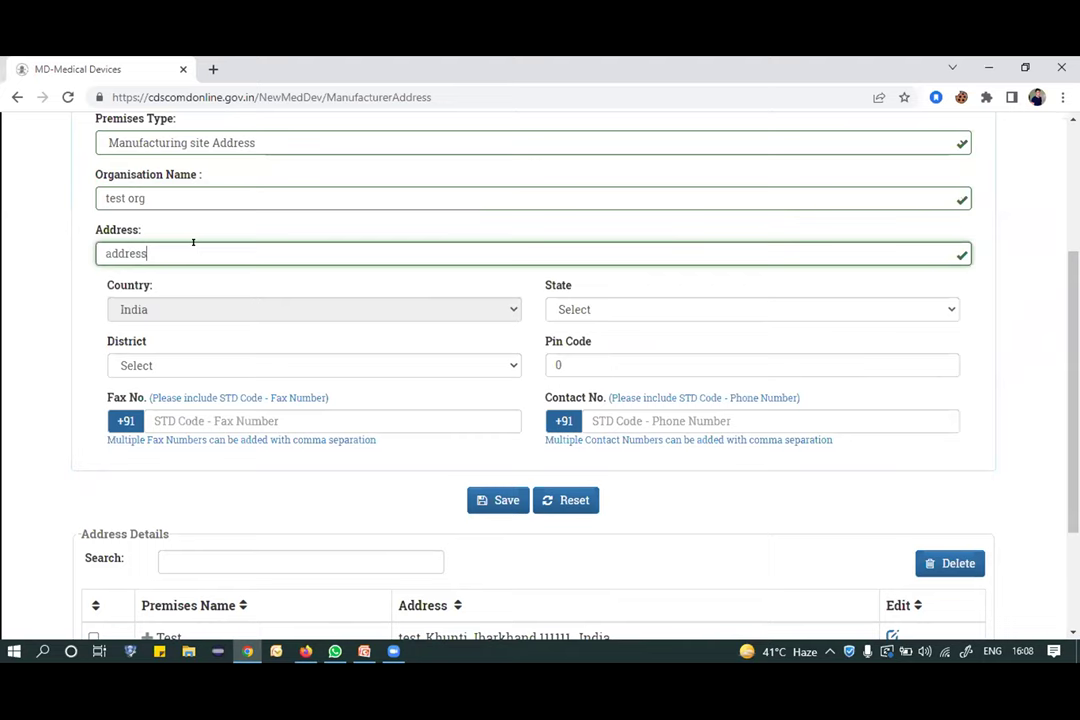
# Set state Uttar Pradesh, district Ghaziabad, pin code 201016 and a fax number, then save.
pyautogui.click(728, 309)
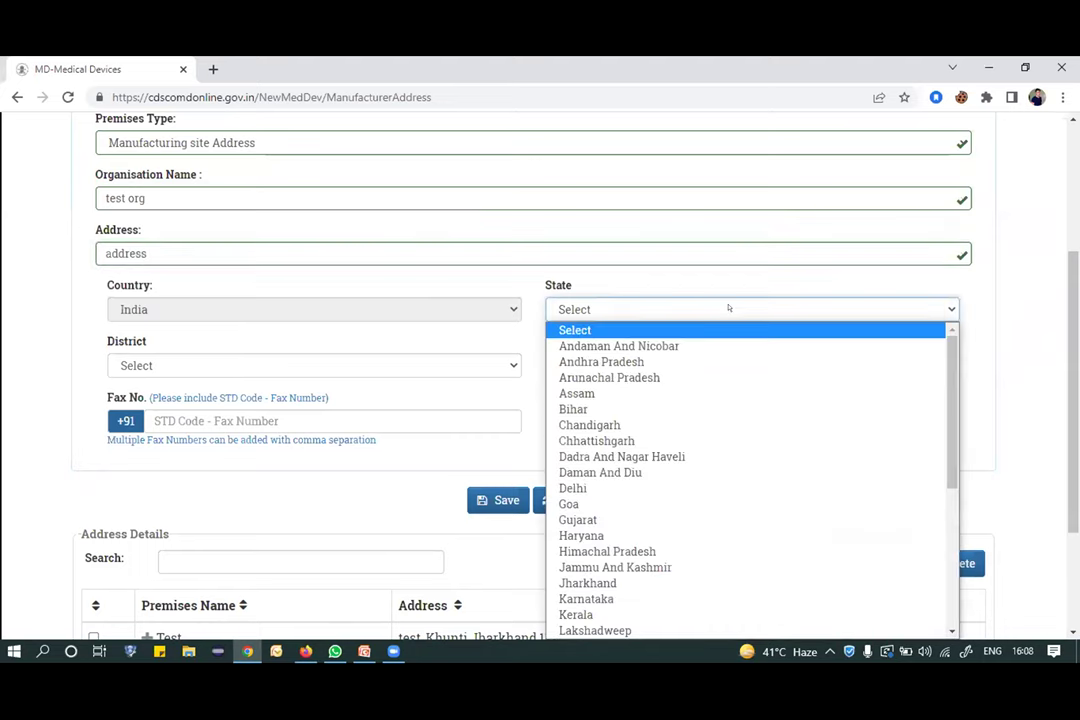
pyautogui.press('u')
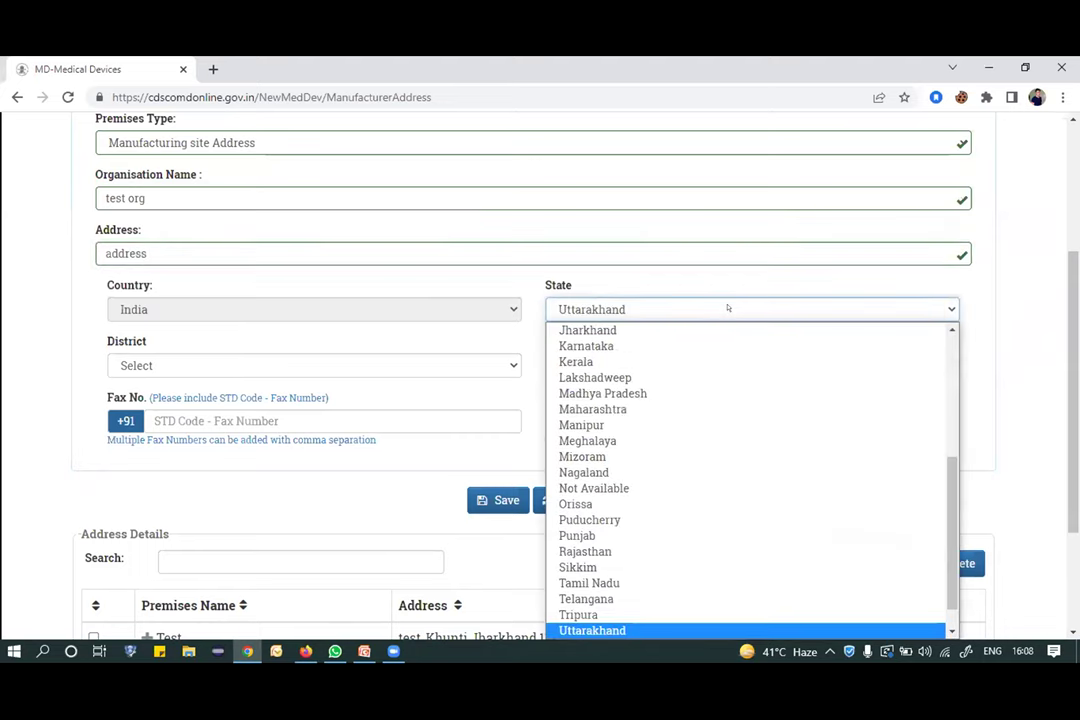
pyautogui.press('Down')
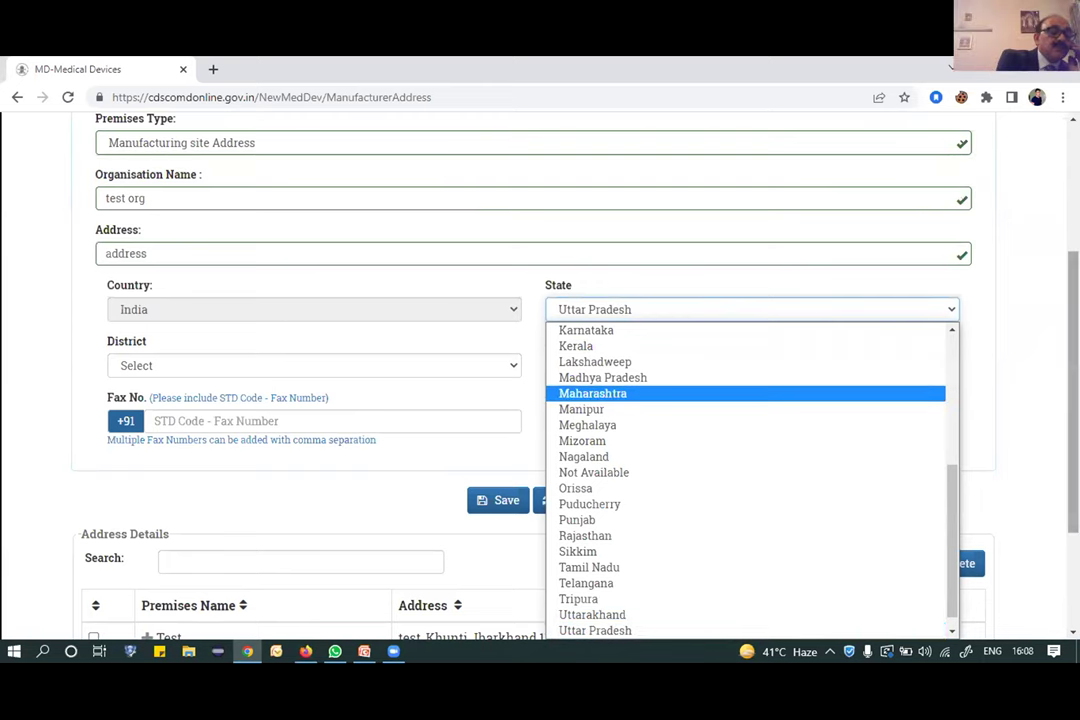
pyautogui.scroll(-2, 1017, 443)
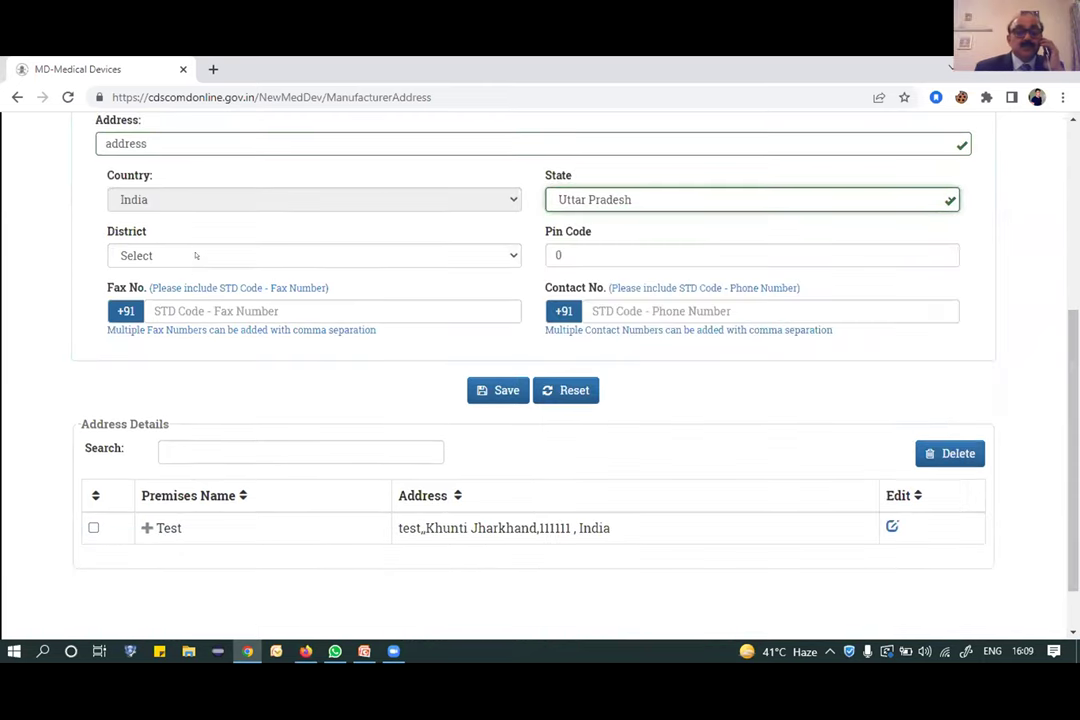
pyautogui.click(196, 252)
pyautogui.press('g')
pyautogui.press('Down')
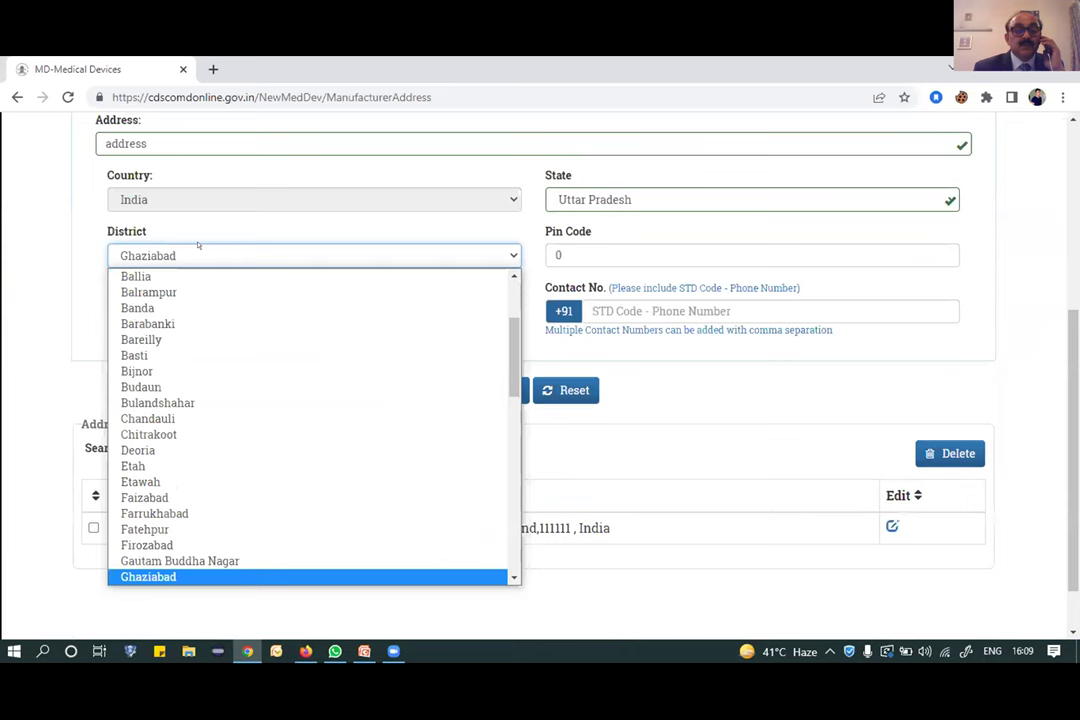
pyautogui.press('Return')
pyautogui.click(562, 255)
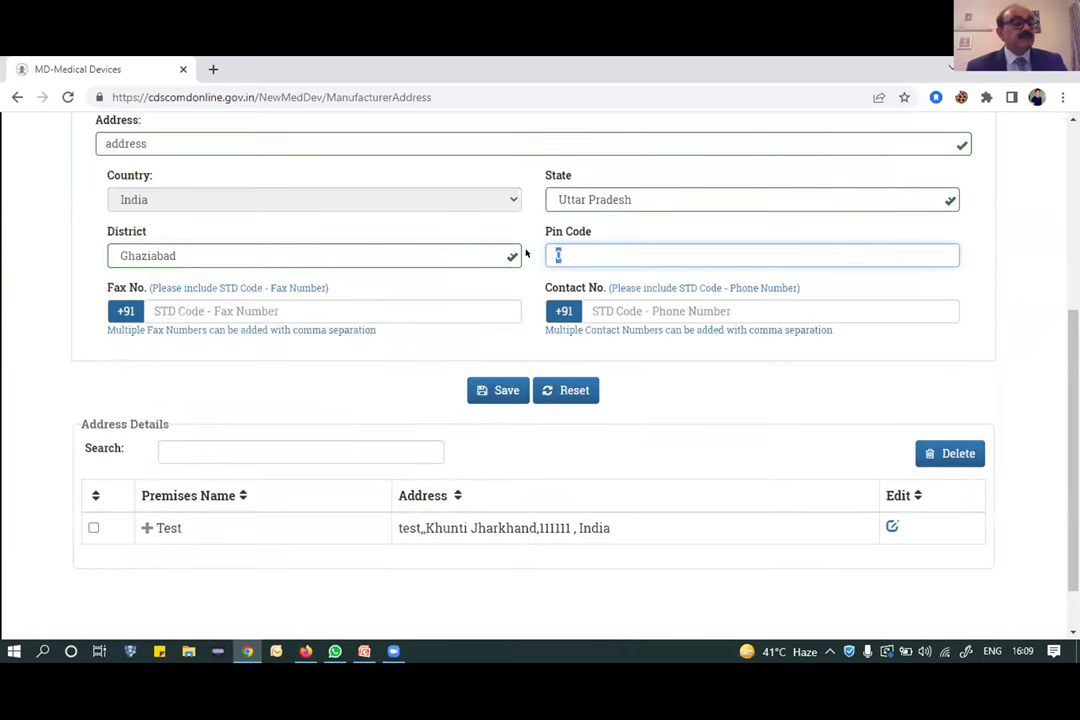
pyautogui.write('201016')
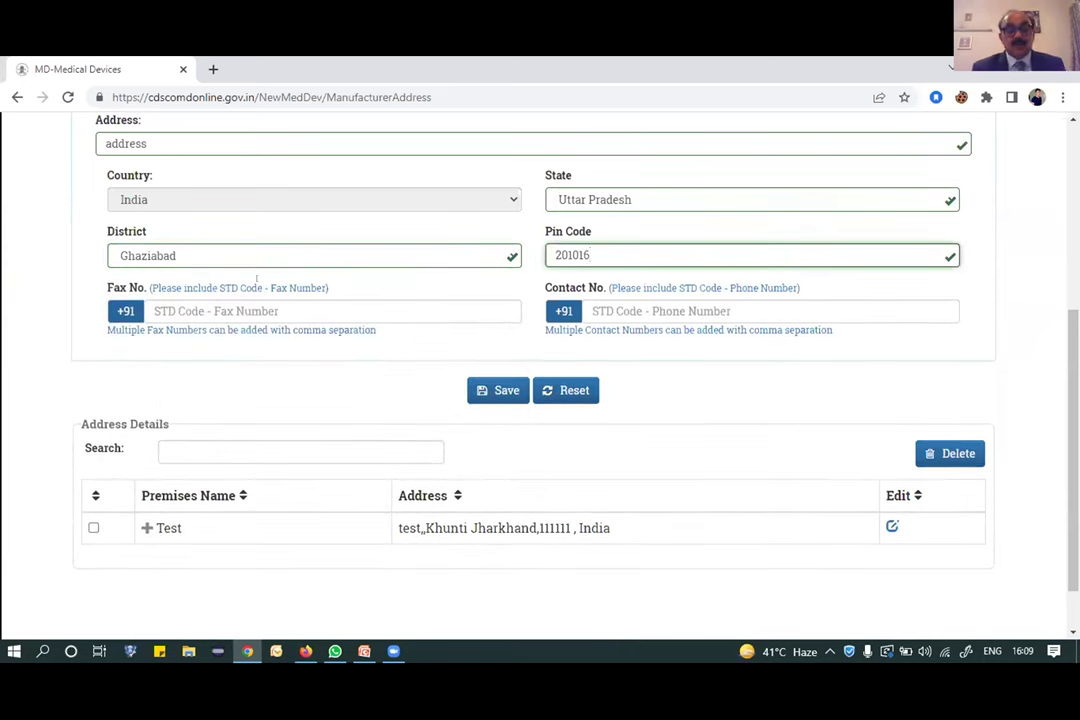
pyautogui.press('Tab')
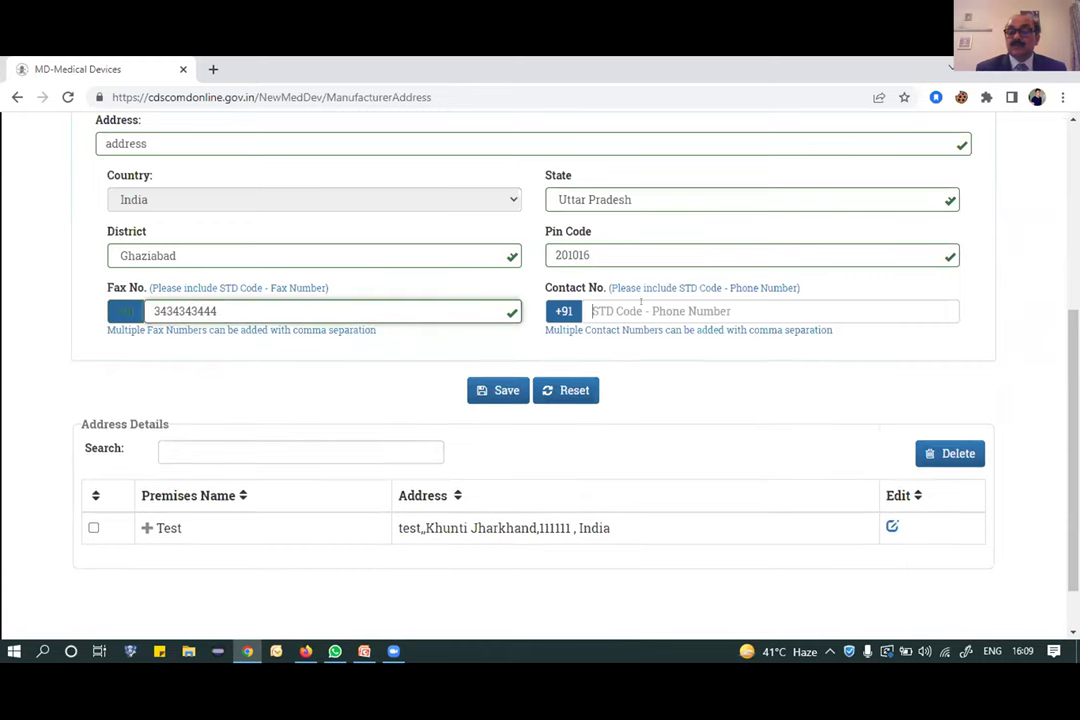
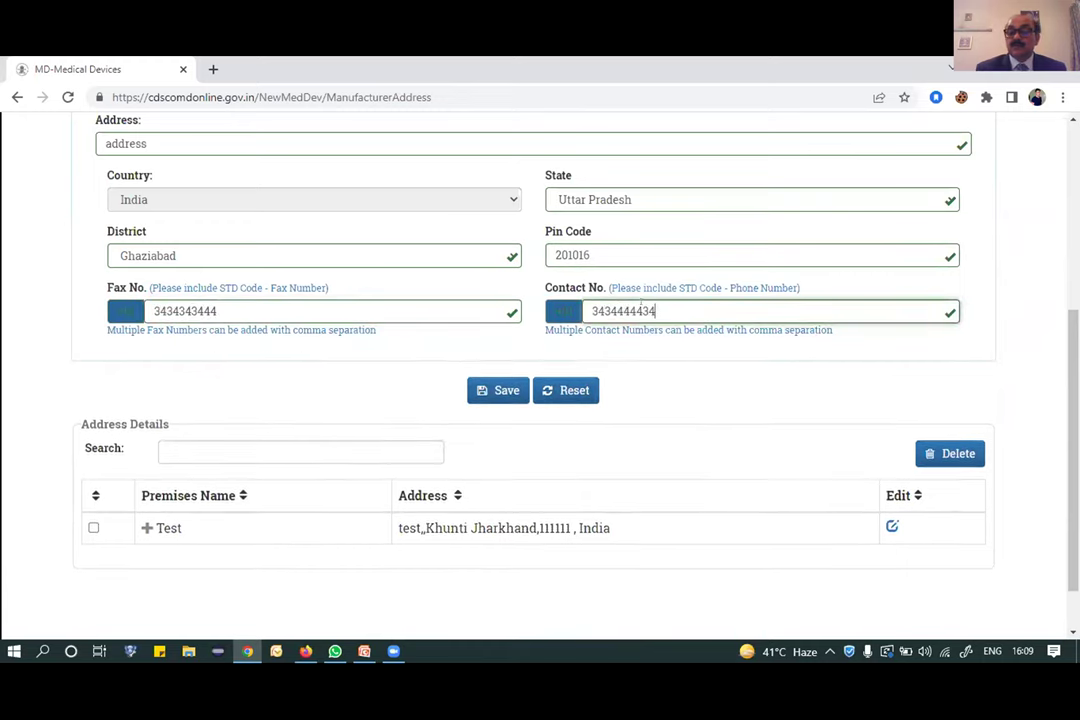
pyautogui.click(497, 391)
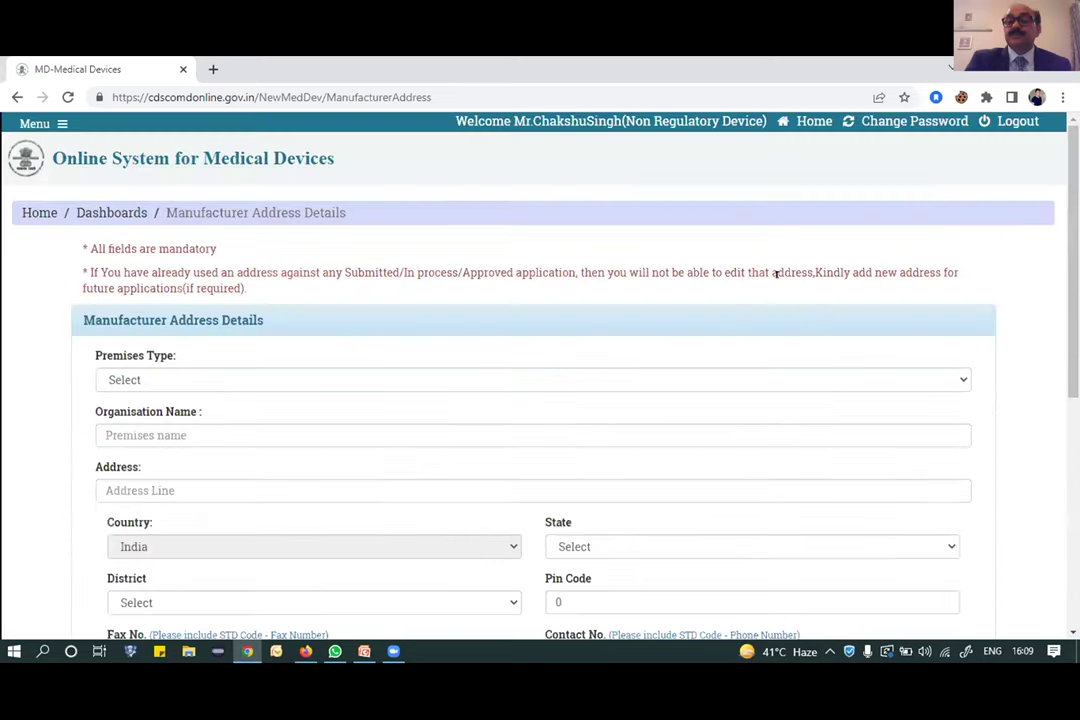
pyautogui.scroll(-4, 427, 360)
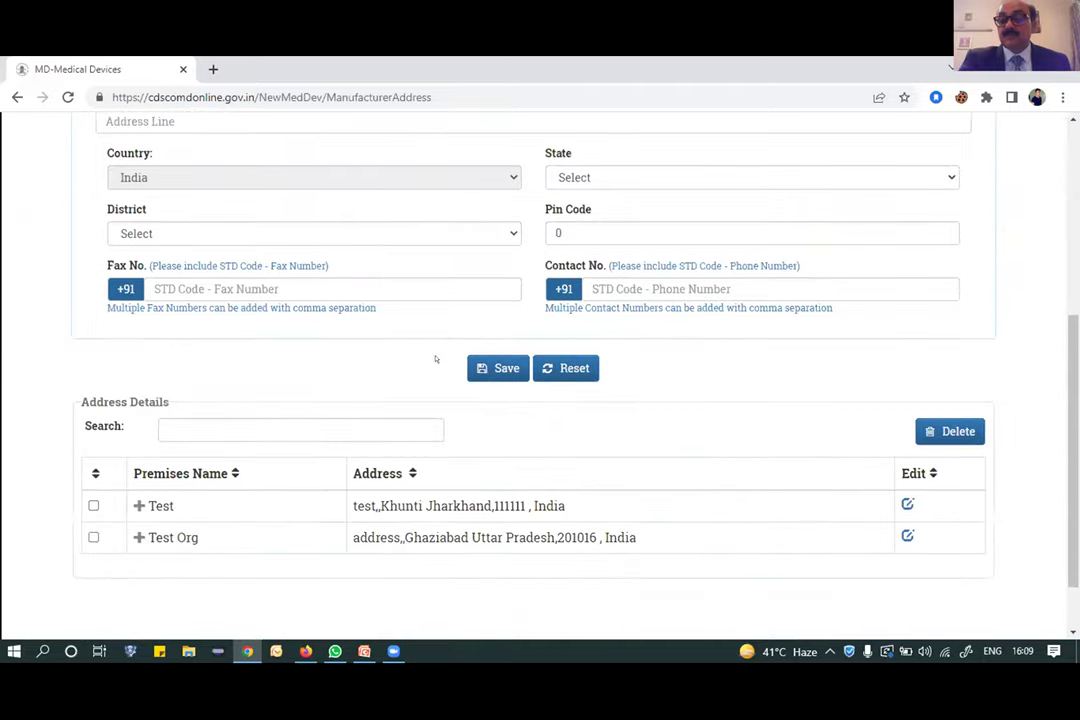
pyautogui.scroll(-1, 435, 359)
pyautogui.scroll(1, 420, 357)
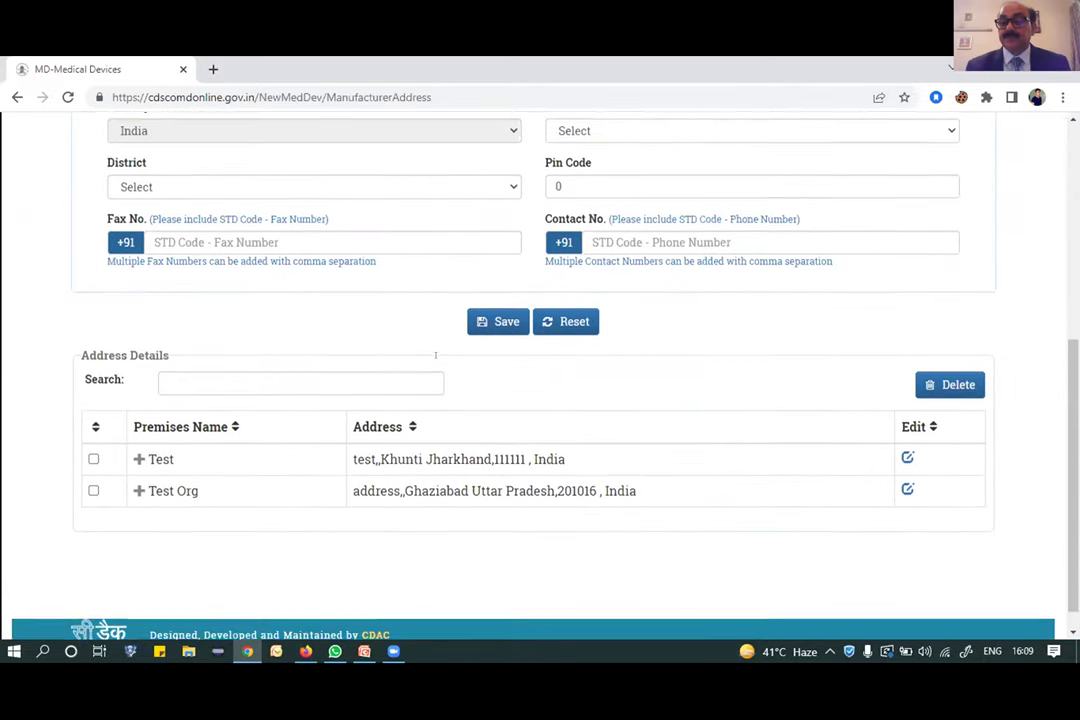
pyautogui.scroll(-1, 397, 355)
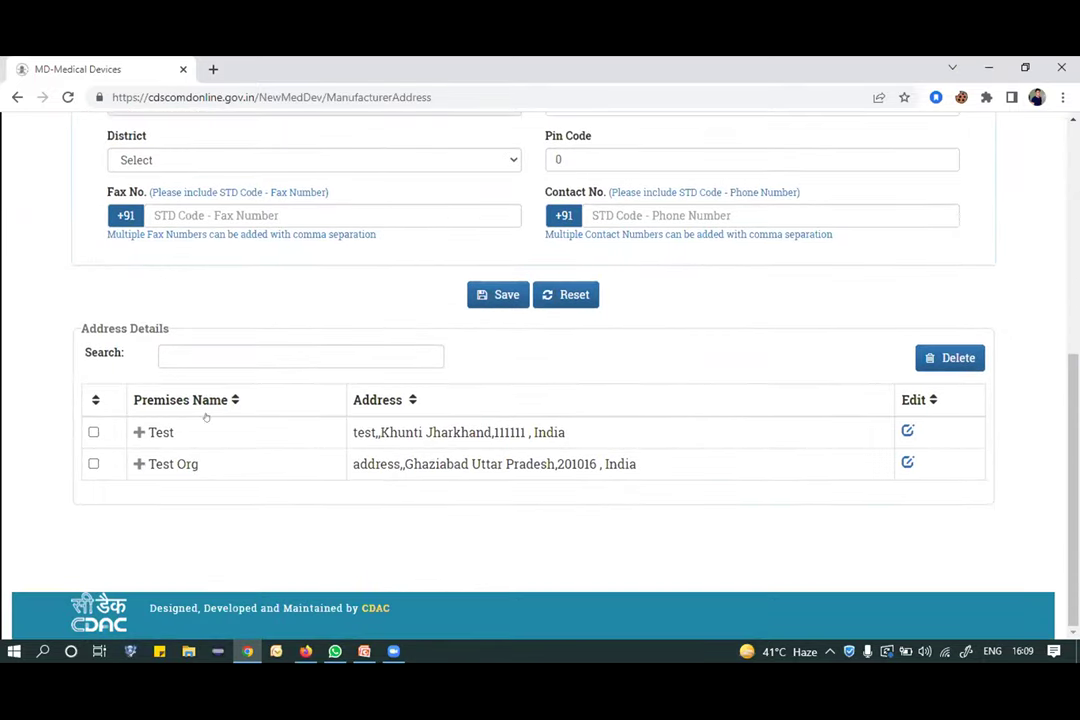
pyautogui.scroll(2, 300, 390)
pyautogui.scroll(-2, 310, 372)
pyautogui.scroll(6, 298, 369)
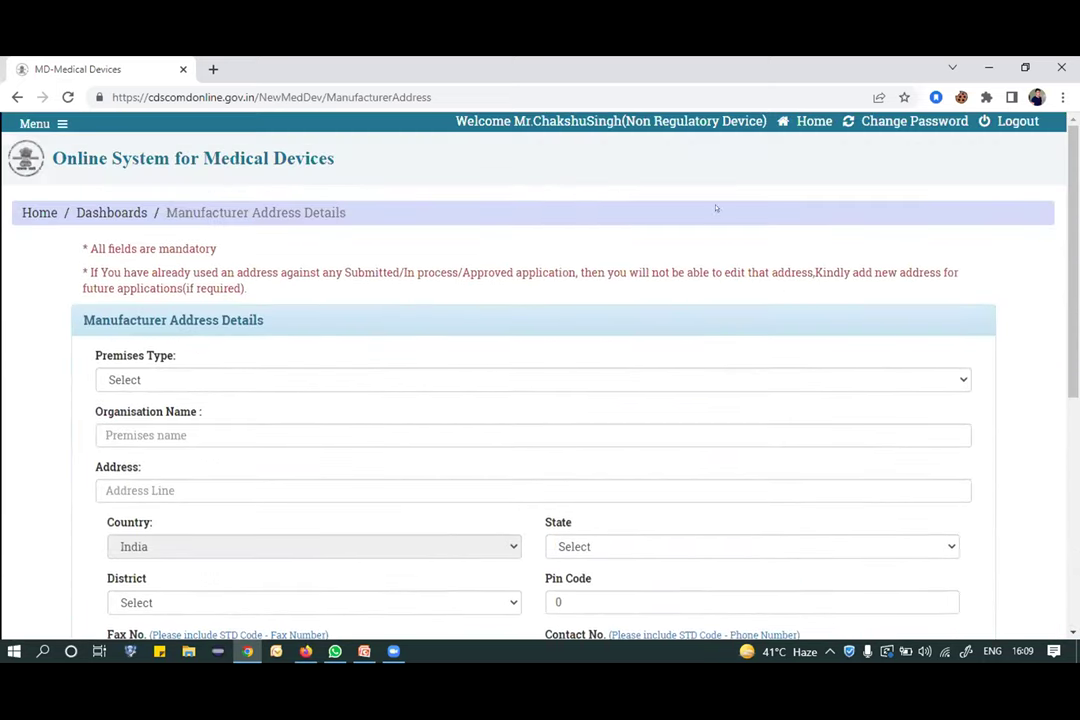
# Start a new device submission with purpose Manufacturing, category MD and the Test Org Ghaziabad site.
pyautogui.click(812, 121)
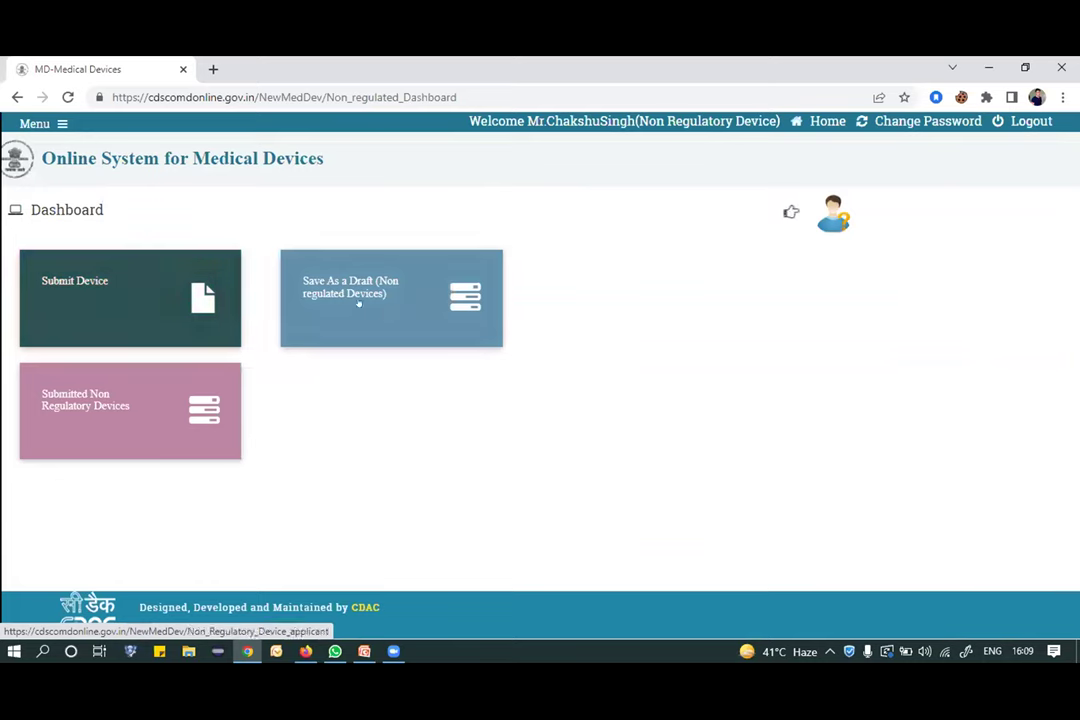
pyautogui.click(135, 293)
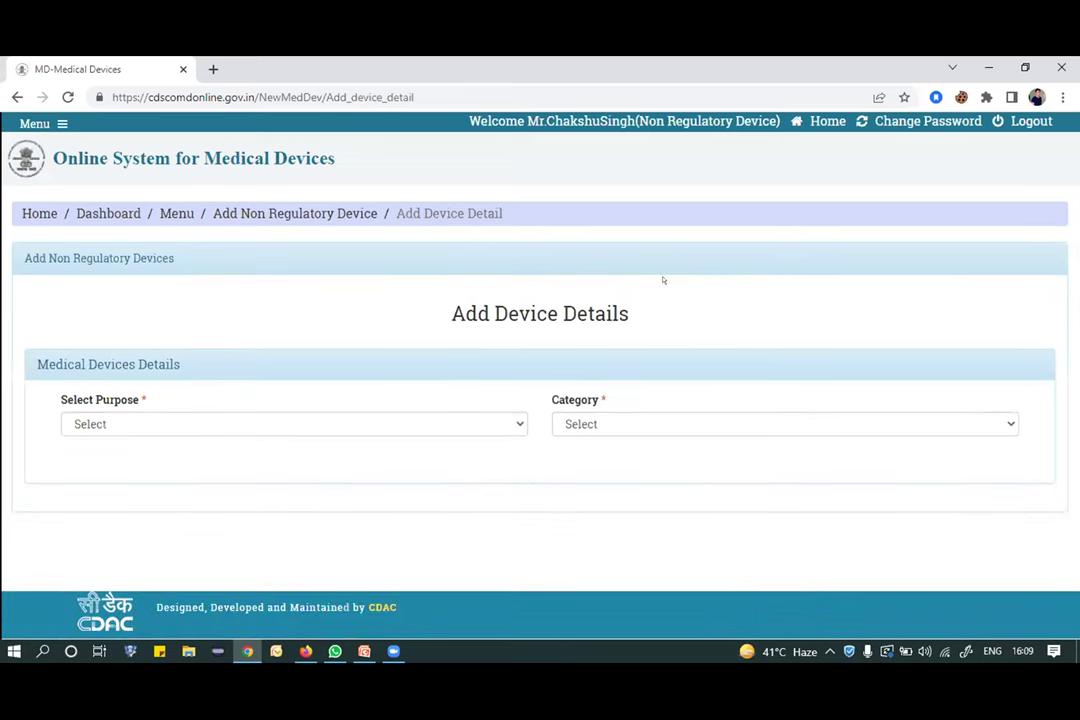
pyautogui.click(512, 421)
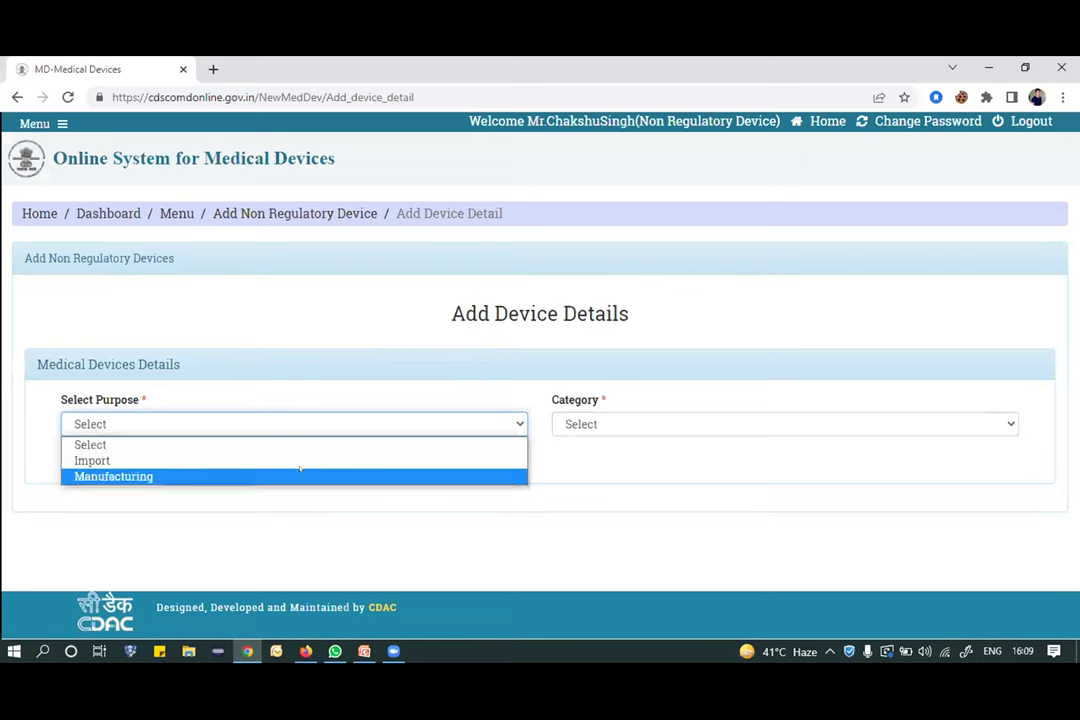
pyautogui.click(299, 472)
pyautogui.click(639, 423)
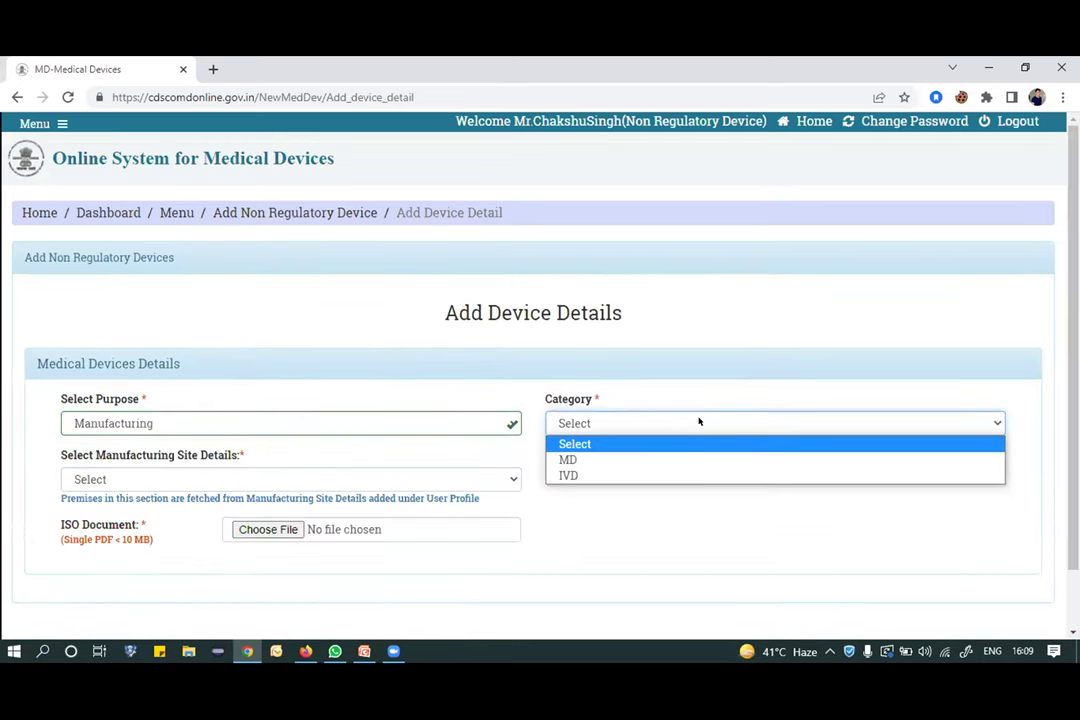
pyautogui.click(603, 457)
pyautogui.scroll(-2, 272, 420)
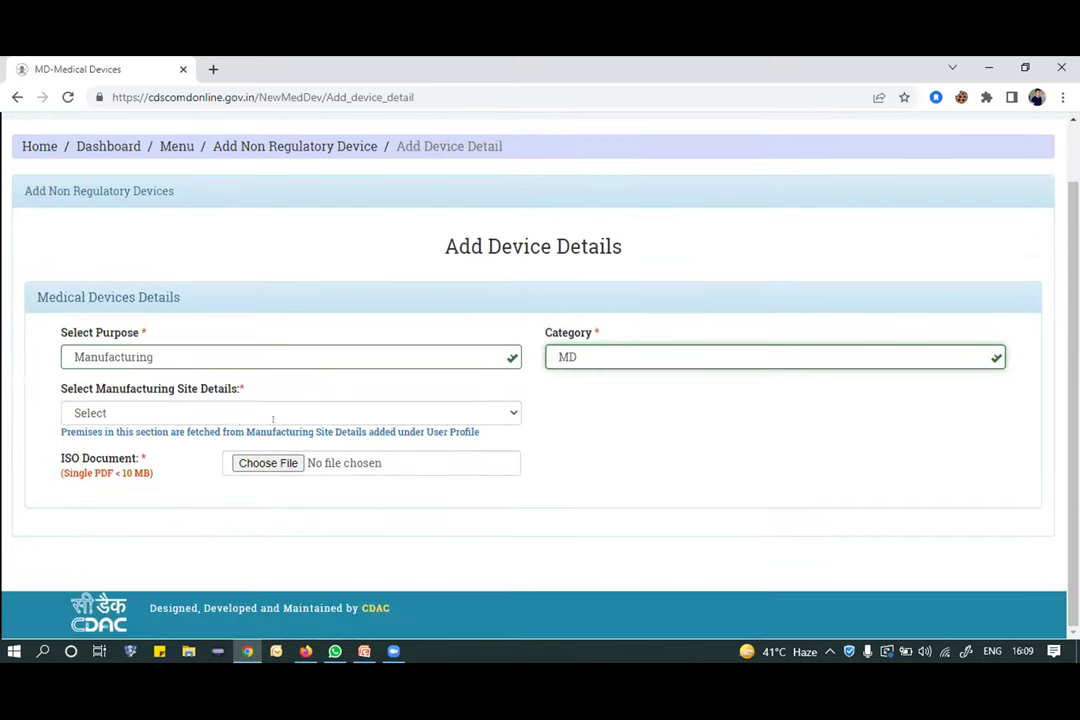
pyautogui.click(273, 406)
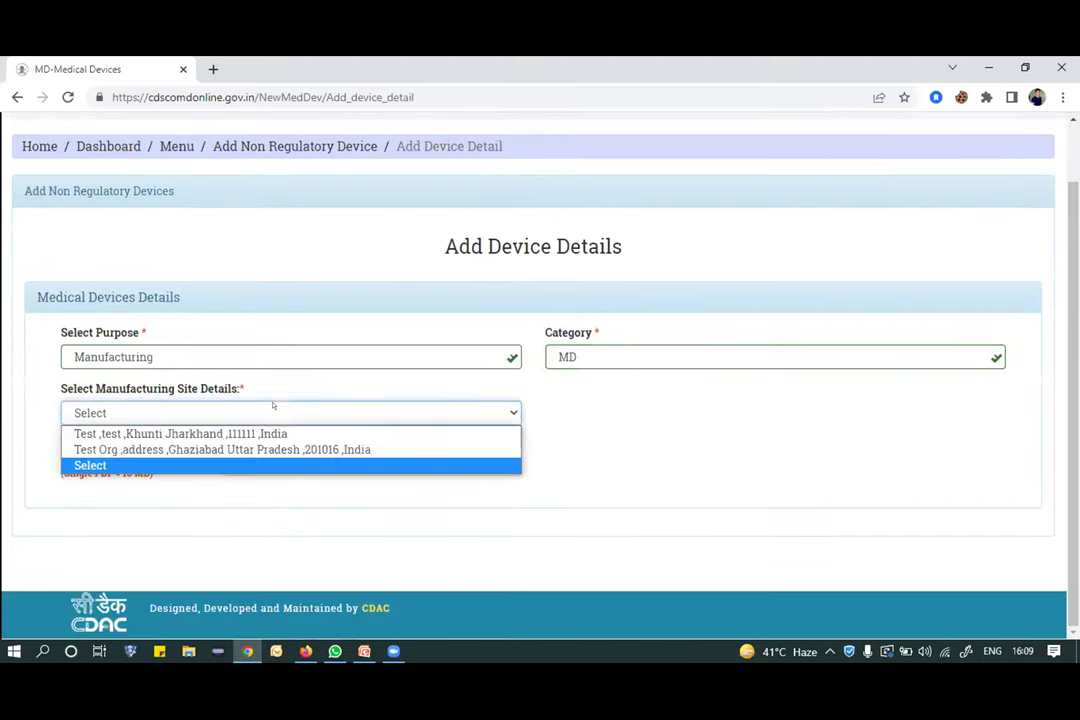
pyautogui.click(246, 450)
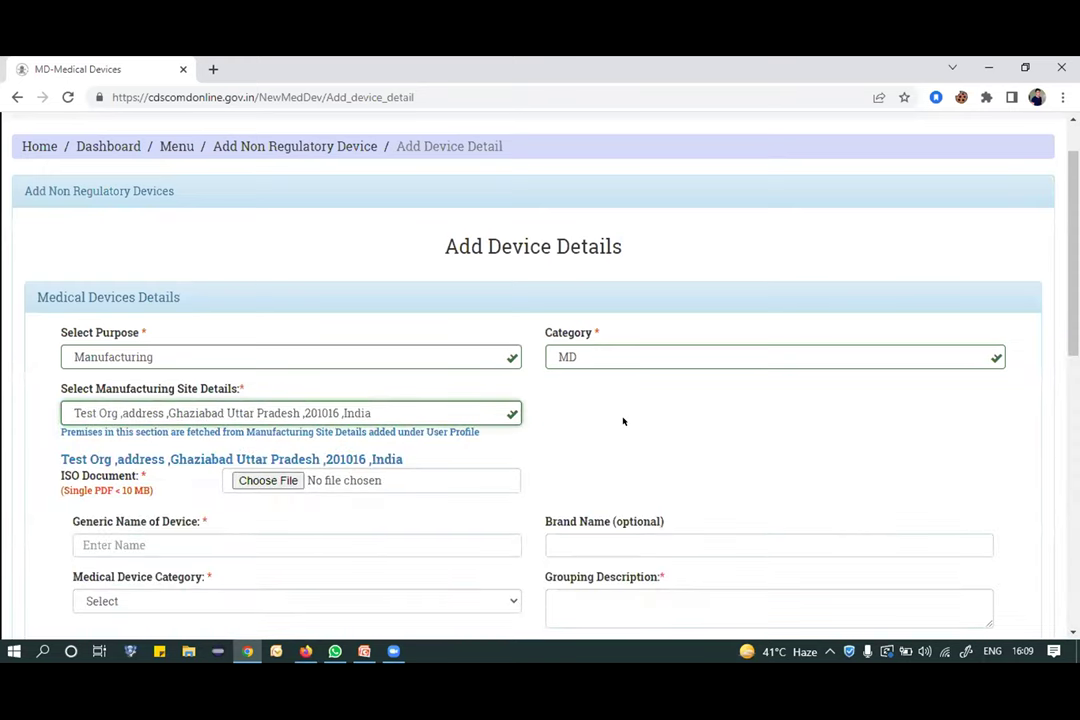
# Attach TestPDF.pdf as the ISO document.
pyautogui.click(265, 480)
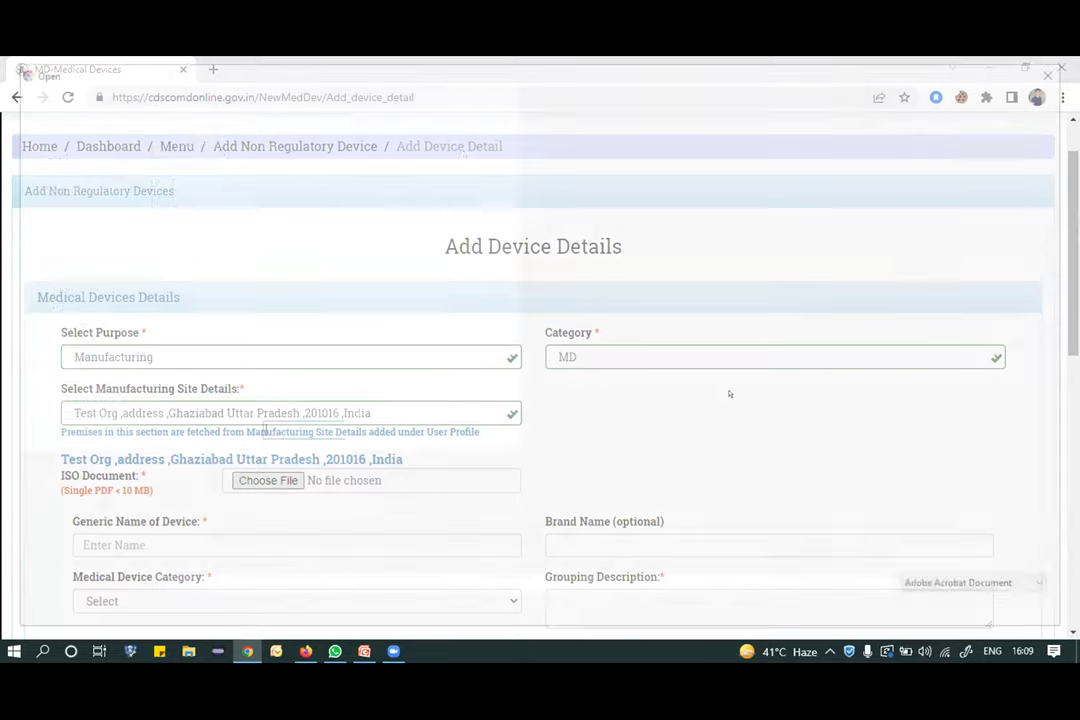
pyautogui.click(172, 199)
pyautogui.click(178, 200)
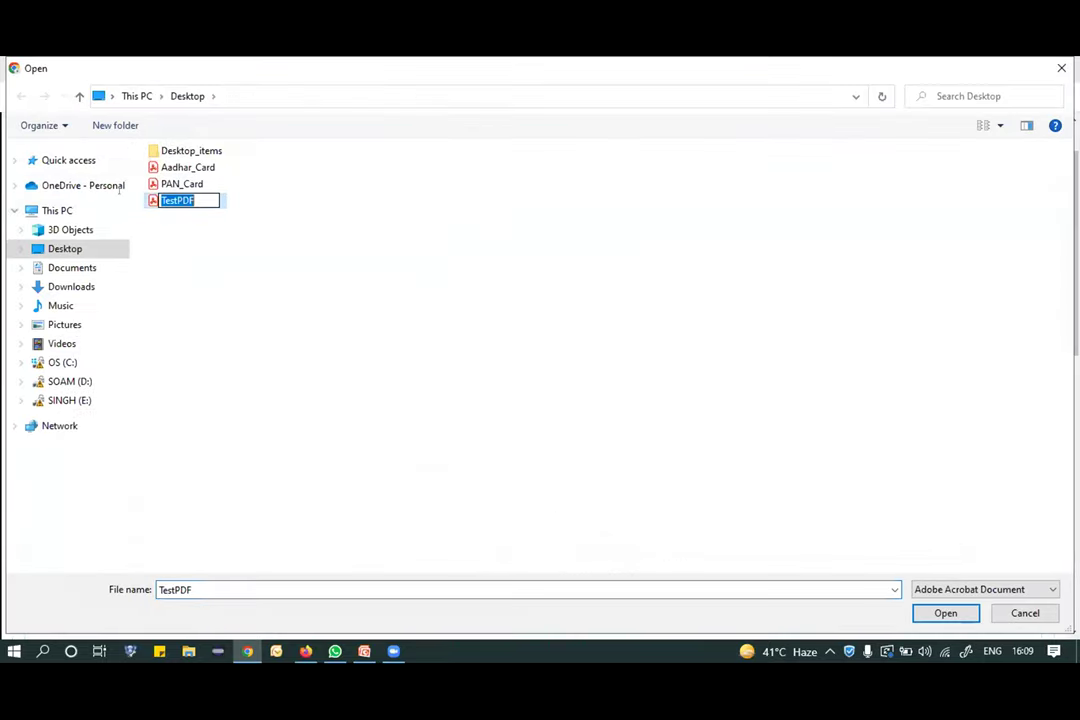
pyautogui.doubleClick(178, 200)
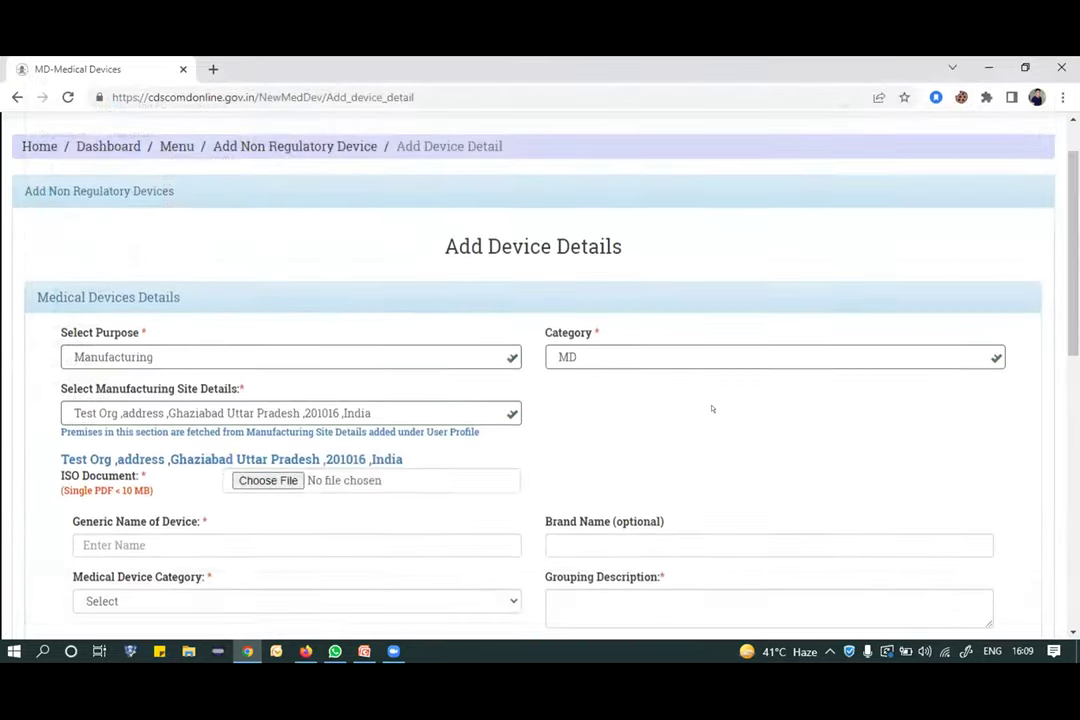
pyautogui.scroll(-3, 705, 410)
# Enter generic name 'devname', brand name 'brandname', category Single and grouping description 'desc'.
pyautogui.click(148, 384)
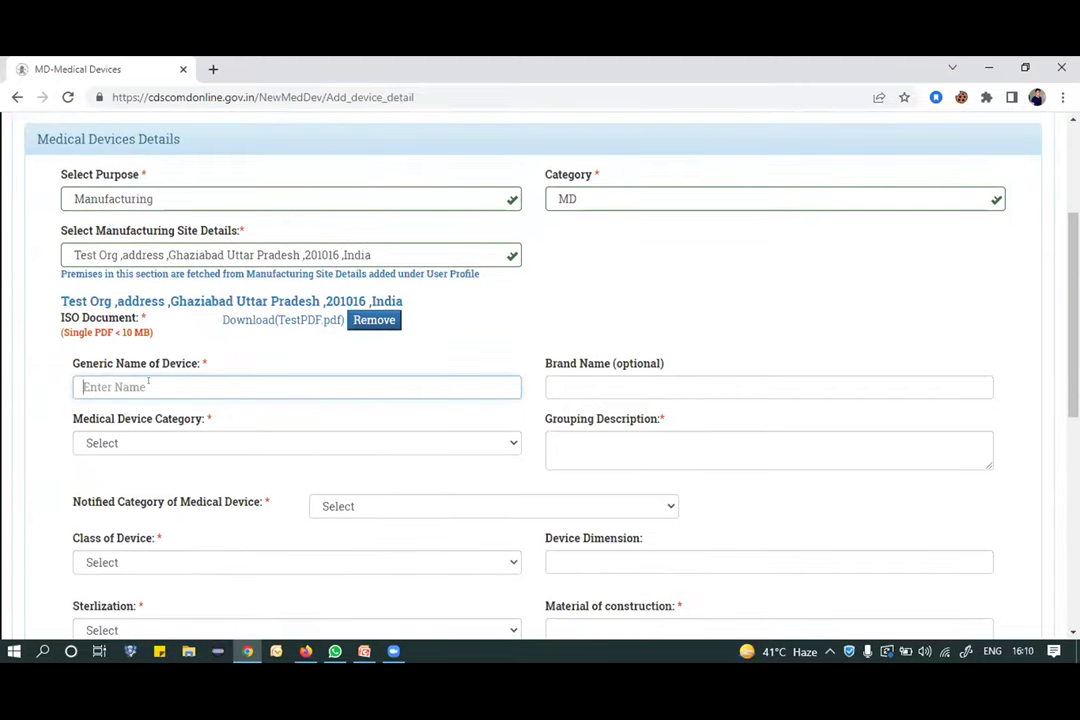
pyautogui.write('devname')
pyautogui.click(603, 380)
pyautogui.write('band')
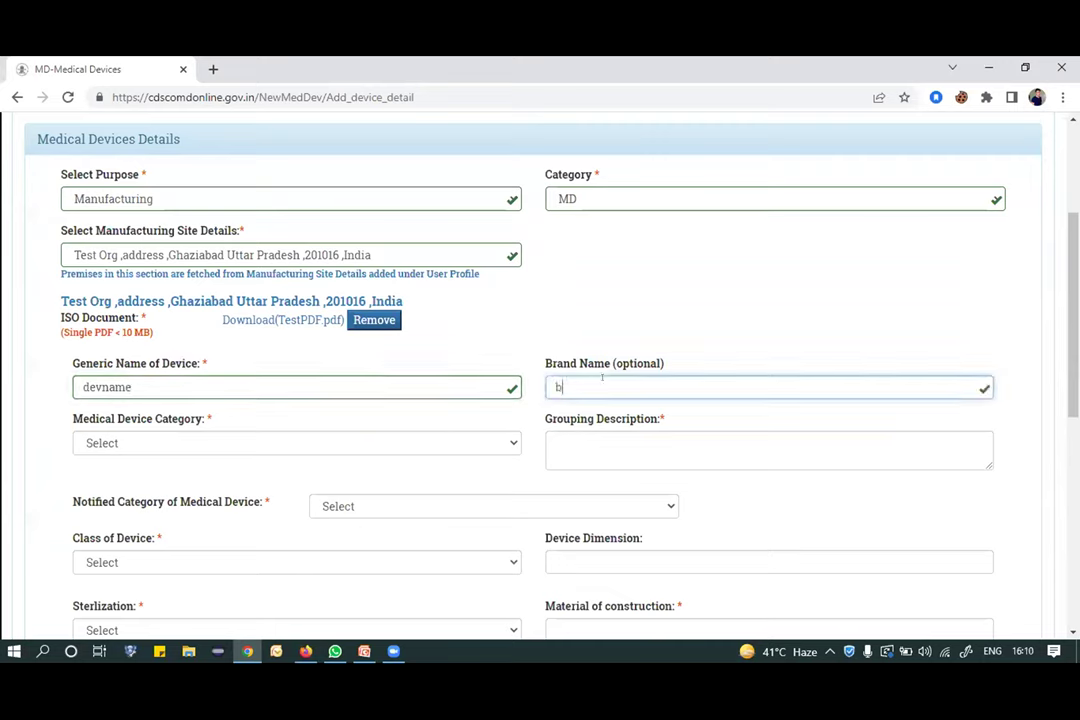
pyautogui.press('BackSpace')
pyautogui.press('BackSpace')
pyautogui.press('BackSpace')
pyautogui.write('randname')
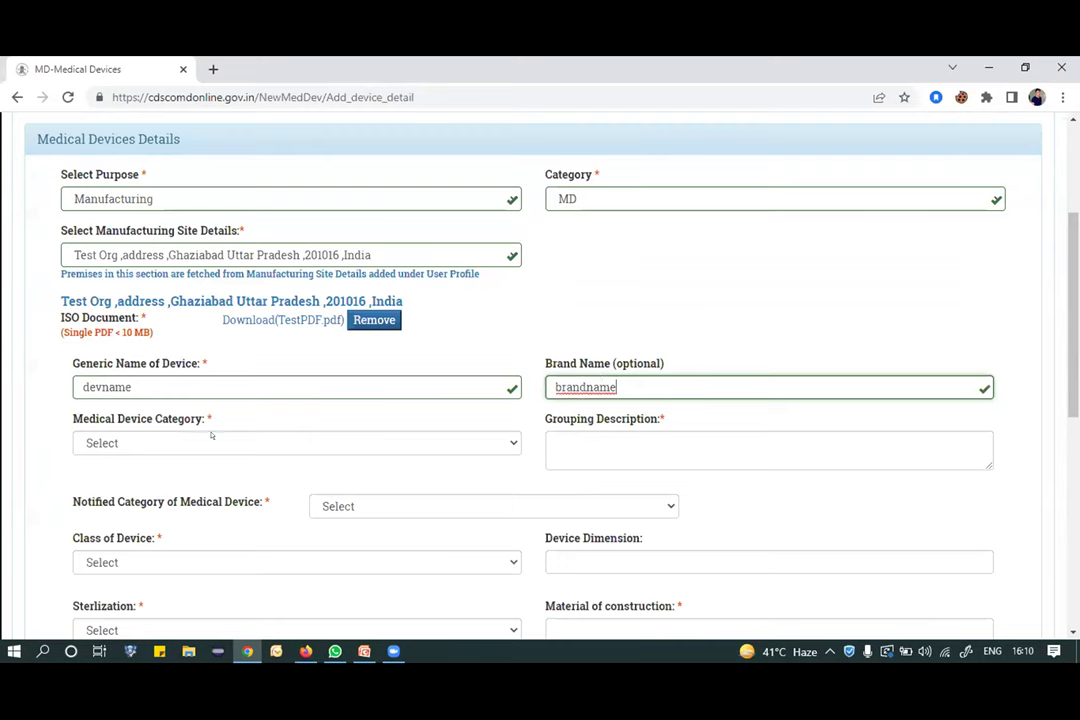
pyautogui.click(211, 441)
pyautogui.click(181, 493)
pyautogui.click(587, 433)
pyautogui.write('desc')
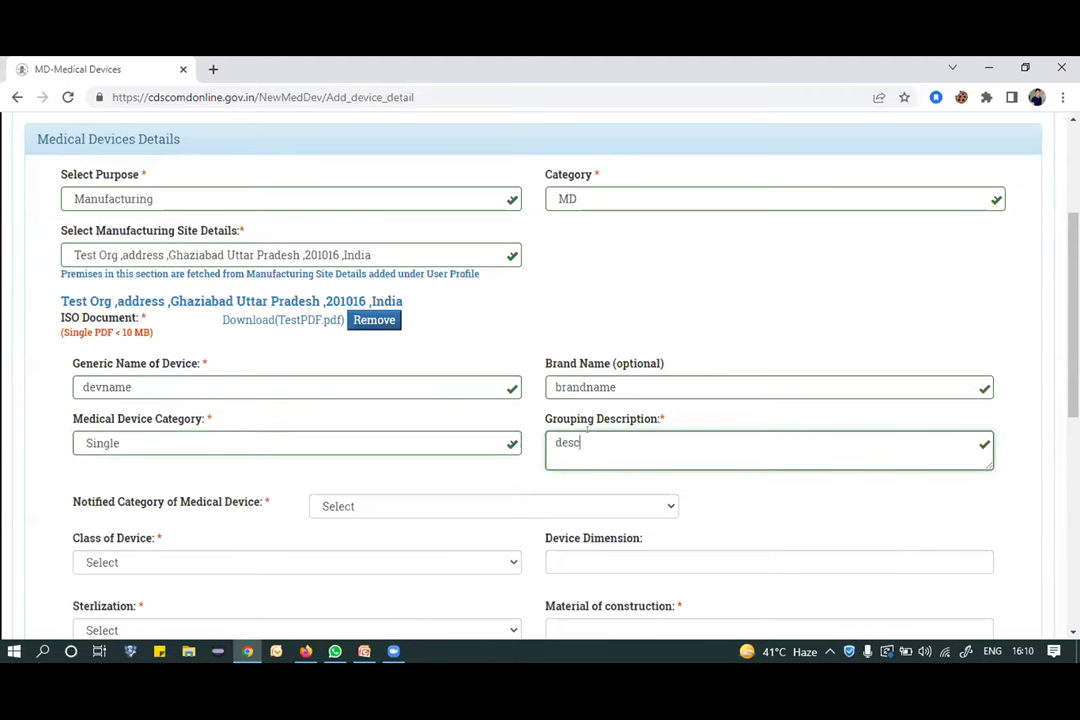
# Set notified category Respiratory, Class A, device dimension 23 and Sterilized.
pyautogui.scroll(-1, 586, 432)
pyautogui.click(561, 425)
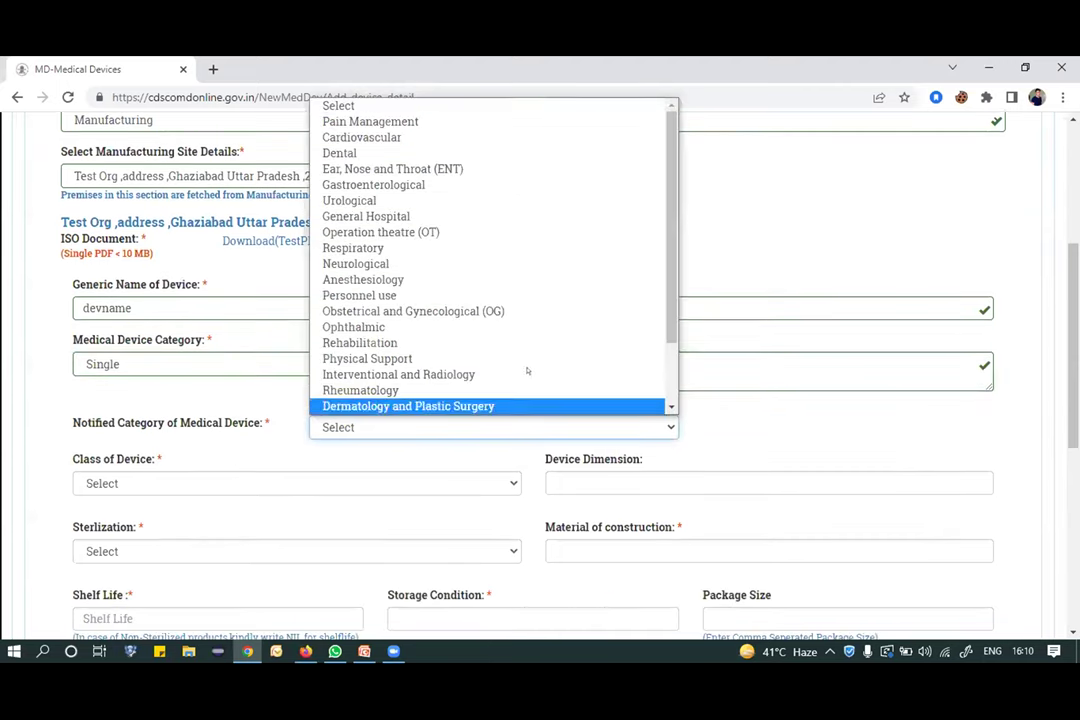
pyautogui.click(448, 245)
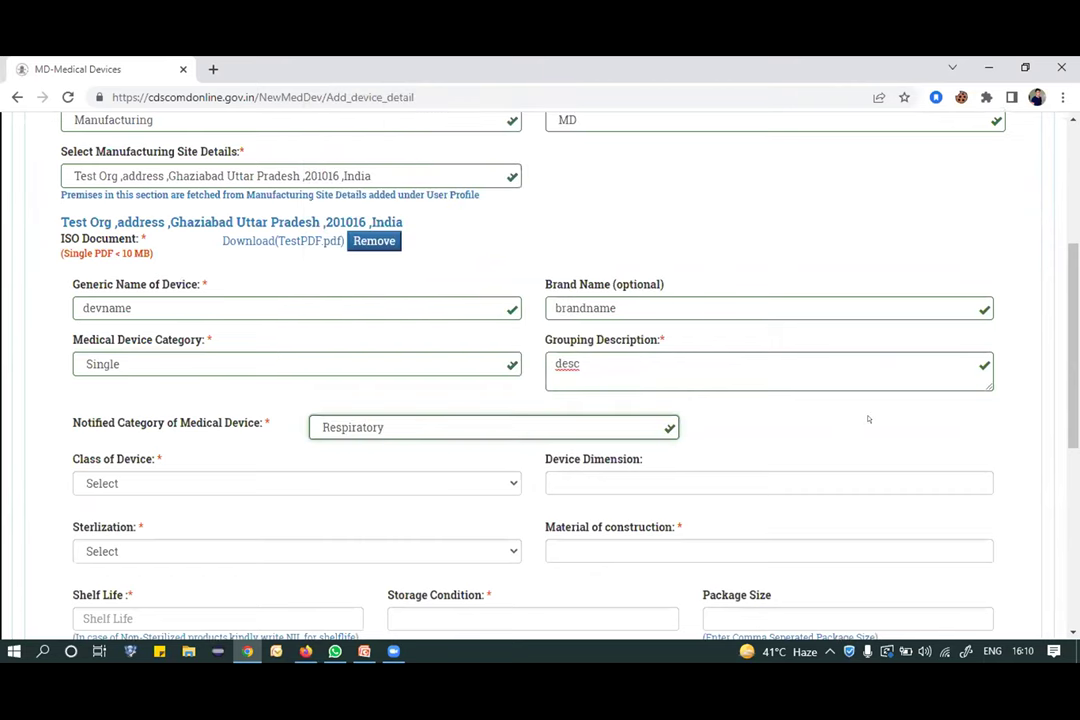
pyautogui.scroll(-1, 868, 420)
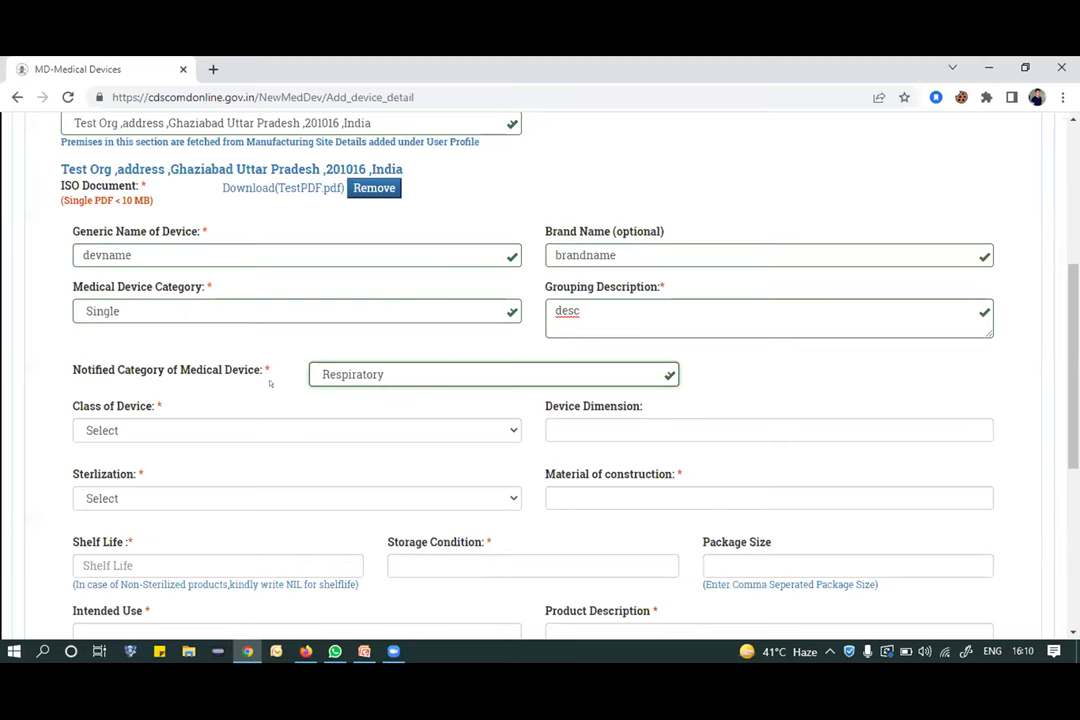
pyautogui.click(160, 430)
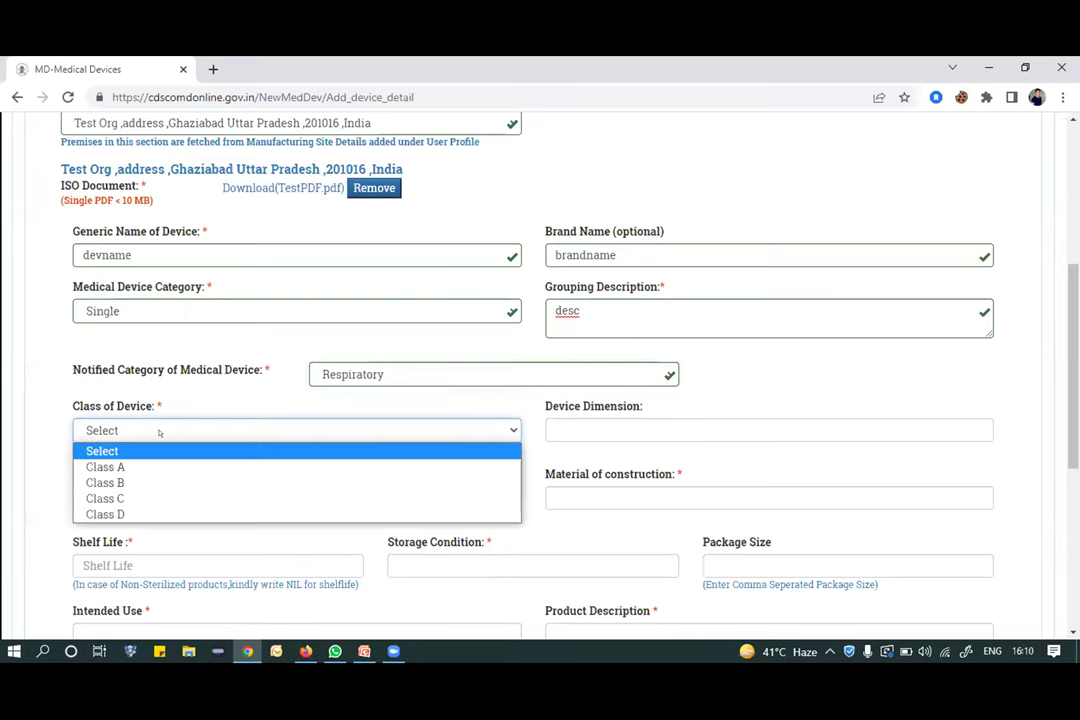
pyautogui.click(135, 467)
pyautogui.click(588, 427)
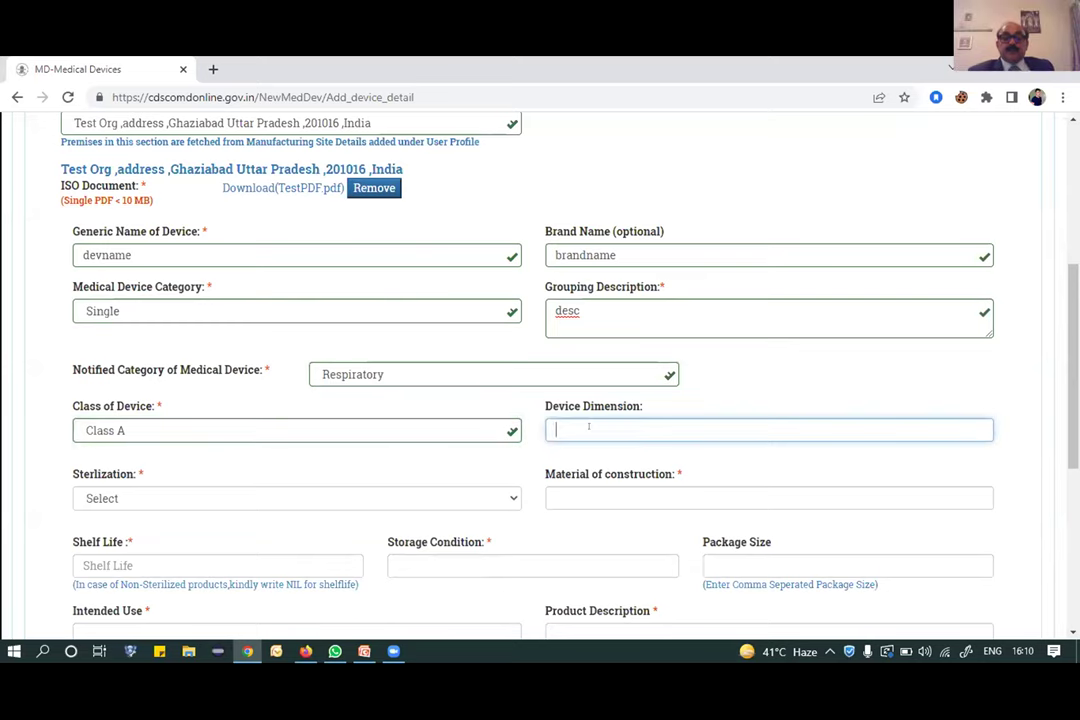
pyautogui.write('23')
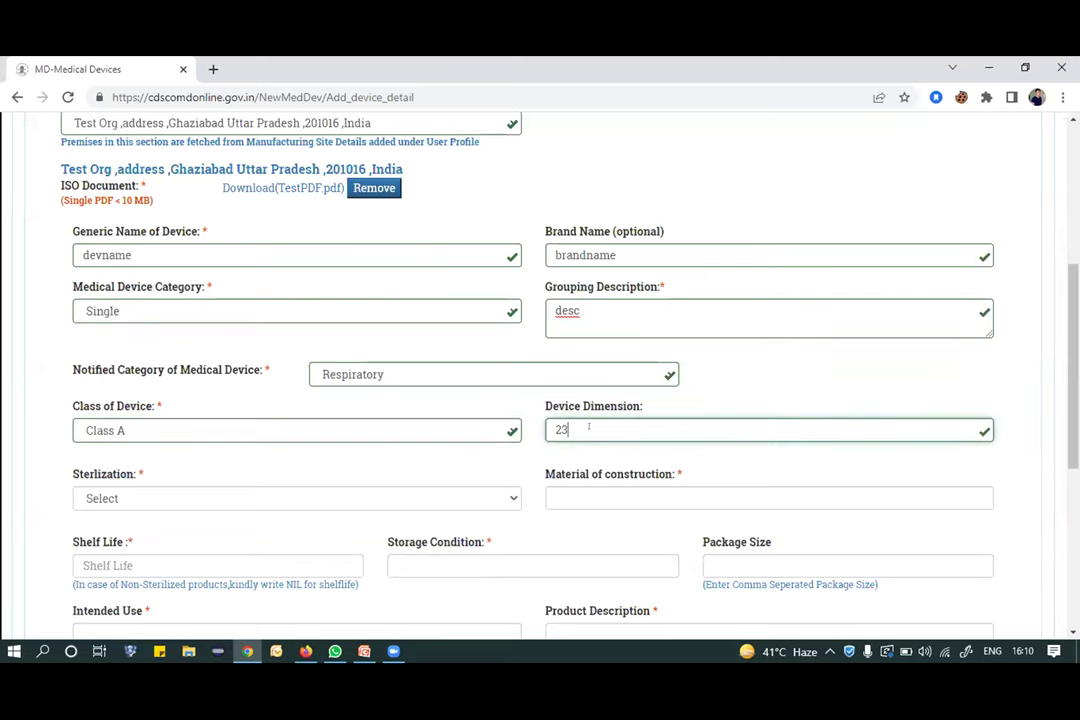
pyautogui.scroll(-1, 447, 421)
pyautogui.click(447, 421)
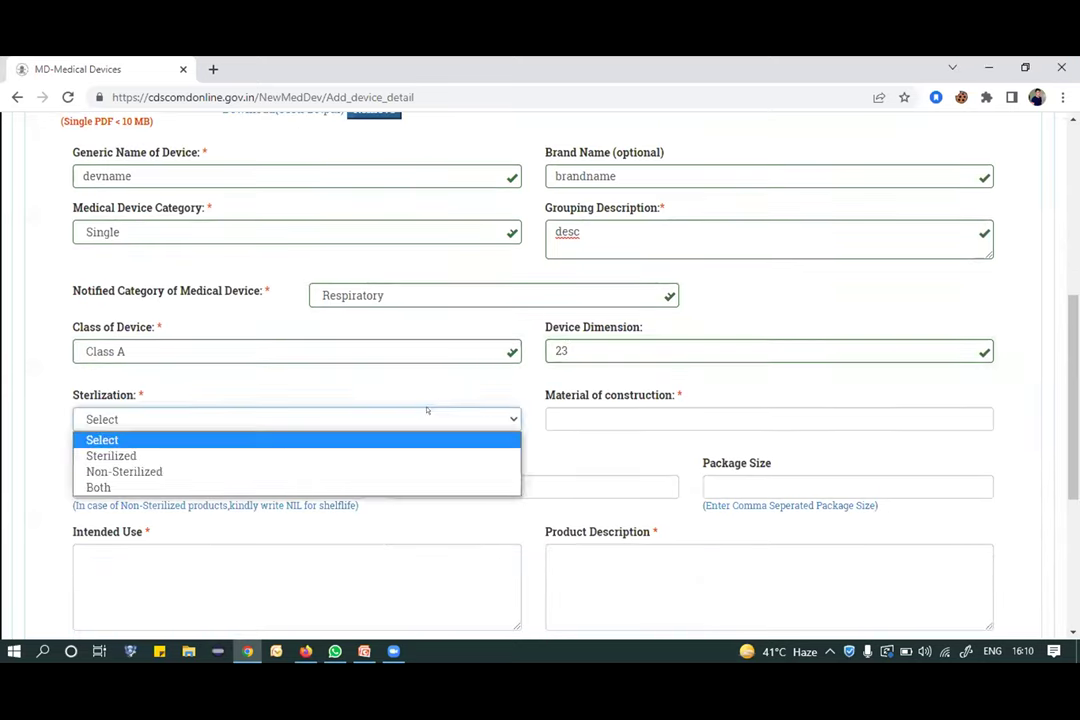
pyautogui.click(237, 456)
# Enter material 'mat of cons', shelf life '2 years23', package size 45, intended use 'use' and description 'description'.
pyautogui.click(646, 418)
pyautogui.write('mat of cons')
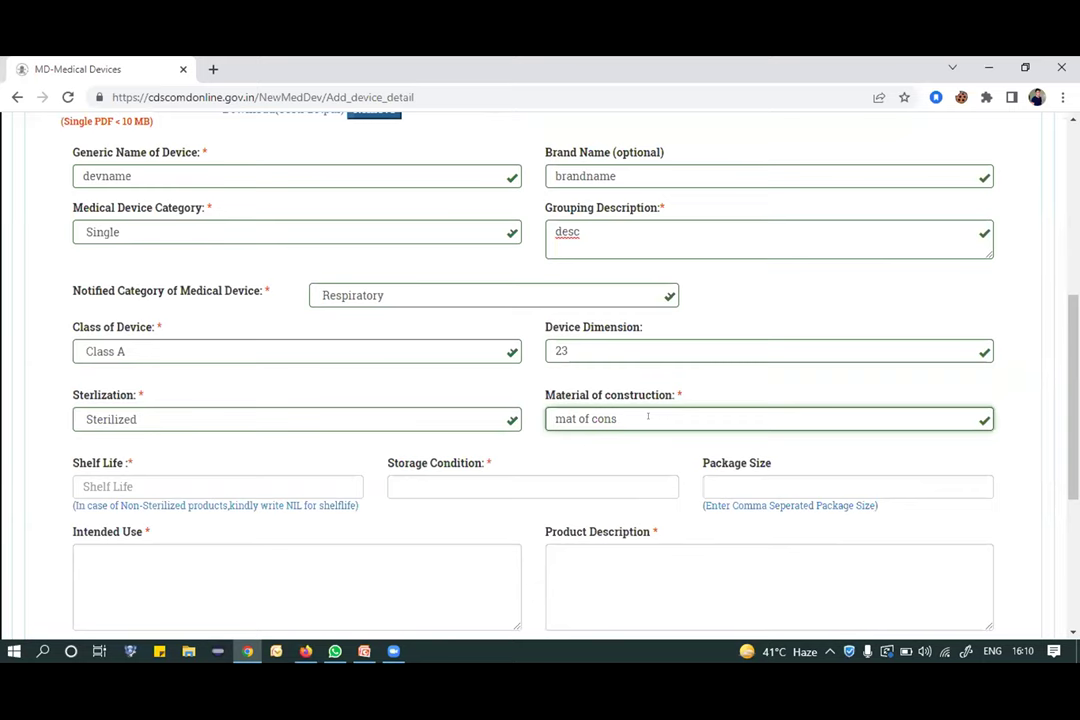
pyautogui.scroll(-1, 284, 405)
pyautogui.click(283, 404)
pyautogui.write('2 ye')
pyautogui.write('ars')
pyautogui.write('23')
pyautogui.click(775, 404)
pyautogui.write('45')
pyautogui.scroll(-1, 286, 430)
pyautogui.click(286, 430)
pyautogui.write('use')
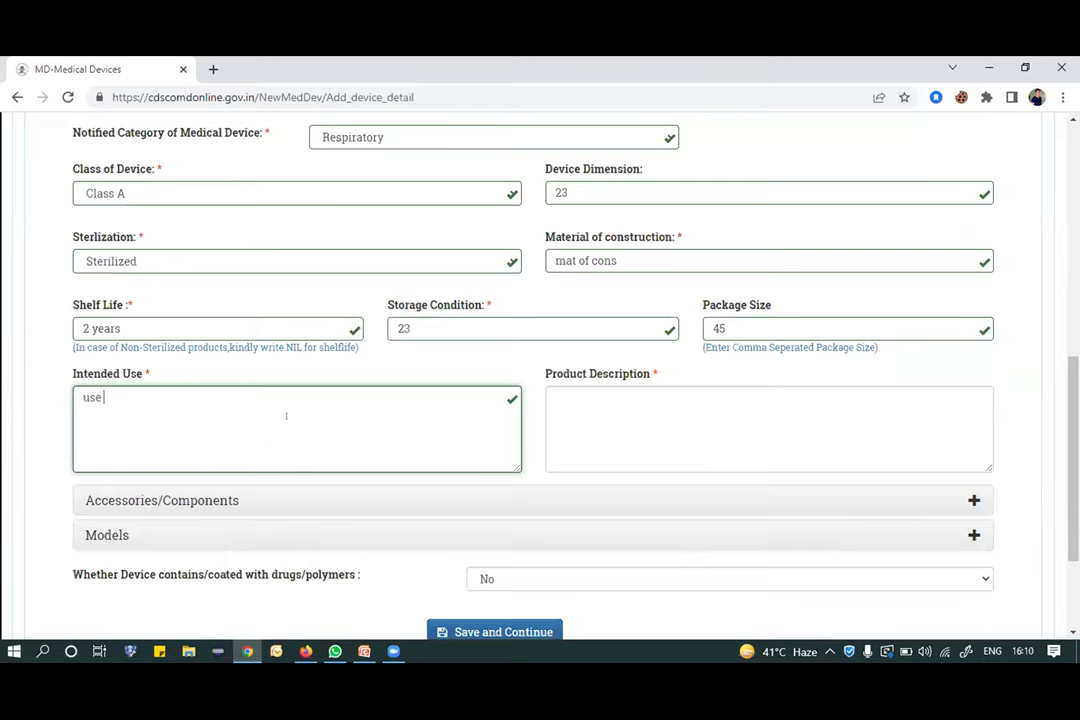
pyautogui.click(588, 441)
pyautogui.write('description')
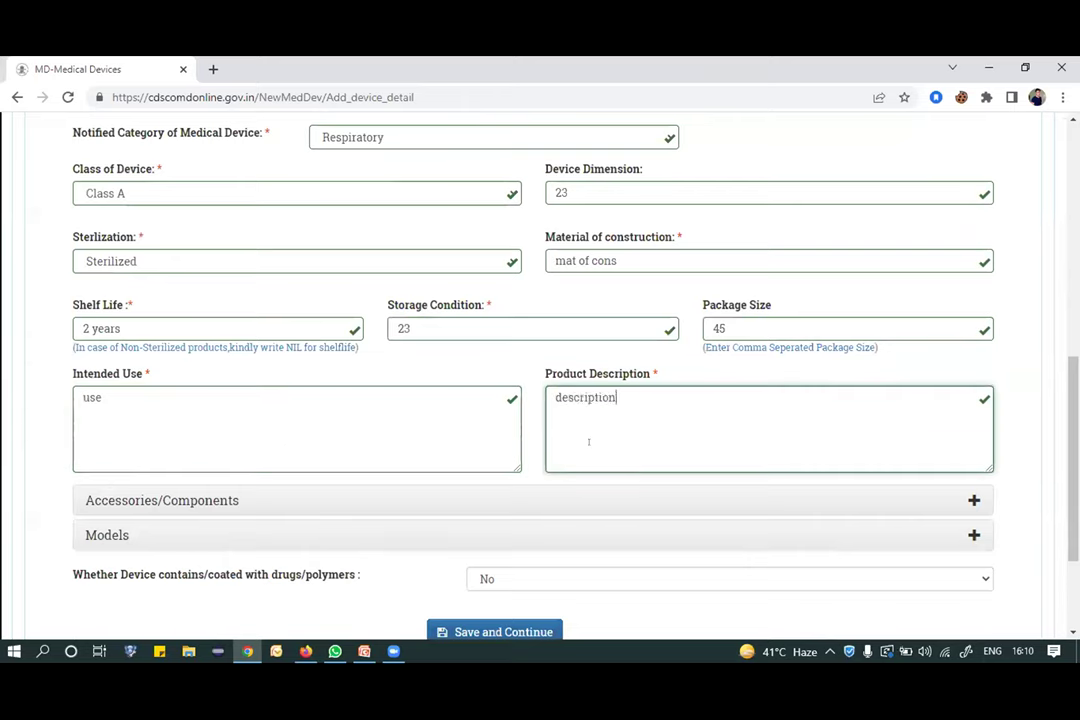
pyautogui.scroll(-3, 588, 441)
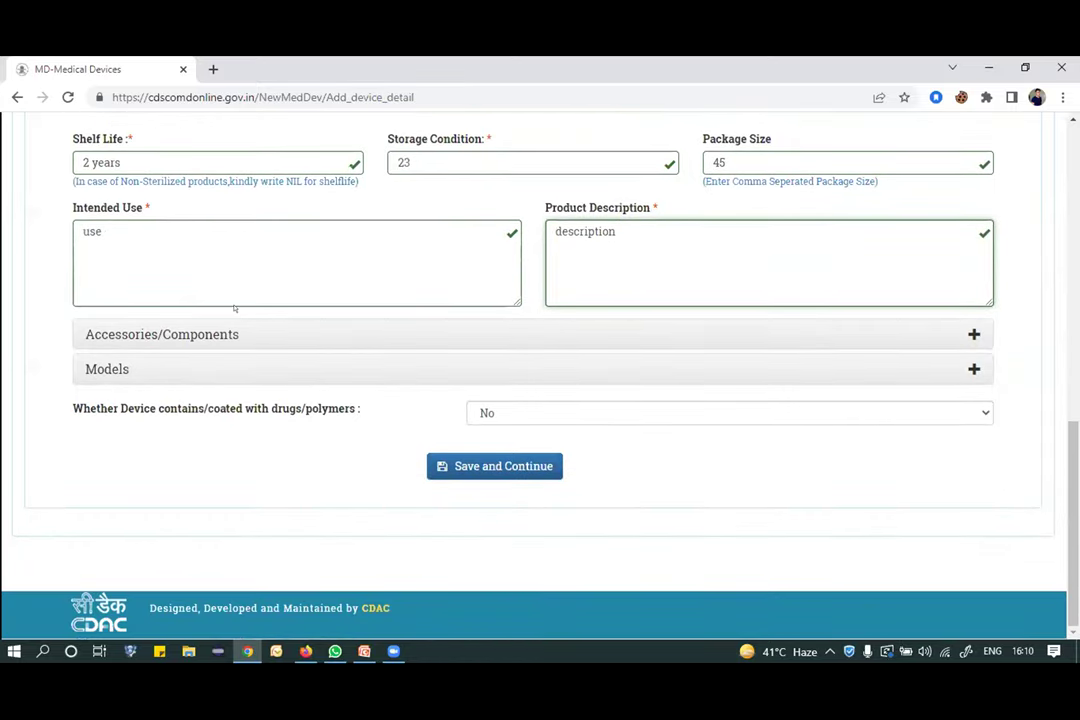
# Expand the Accessories/Components and Models sections and Save and Continue the devname device.
pyautogui.click(969, 334)
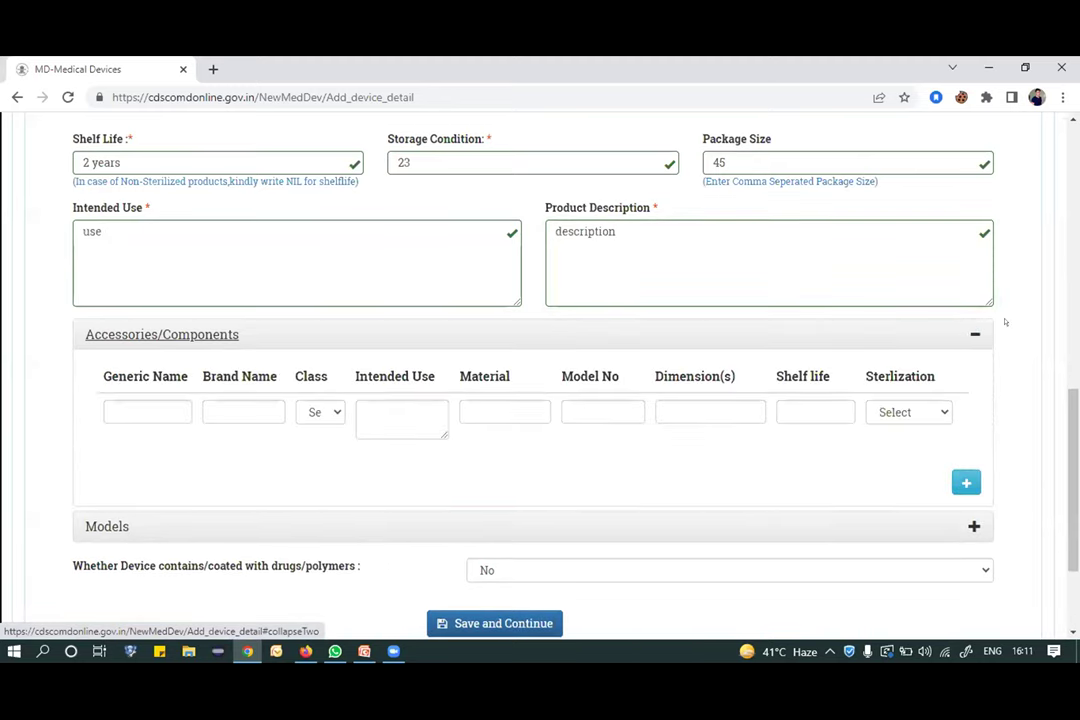
pyautogui.scroll(-2, 1003, 318)
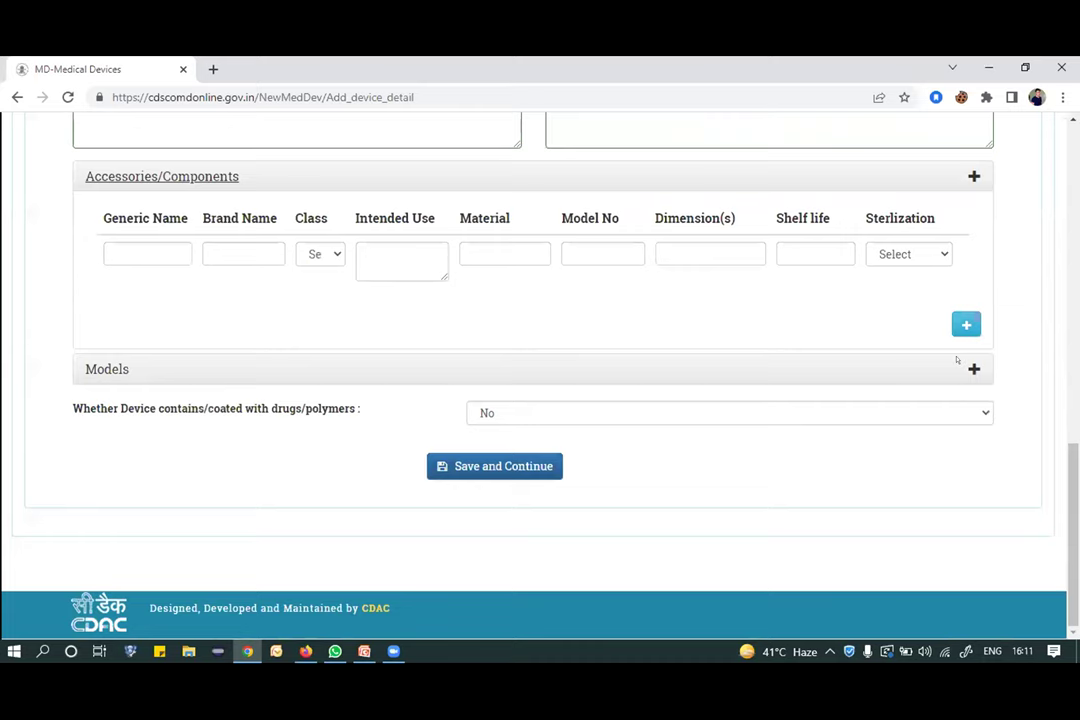
pyautogui.click(974, 369)
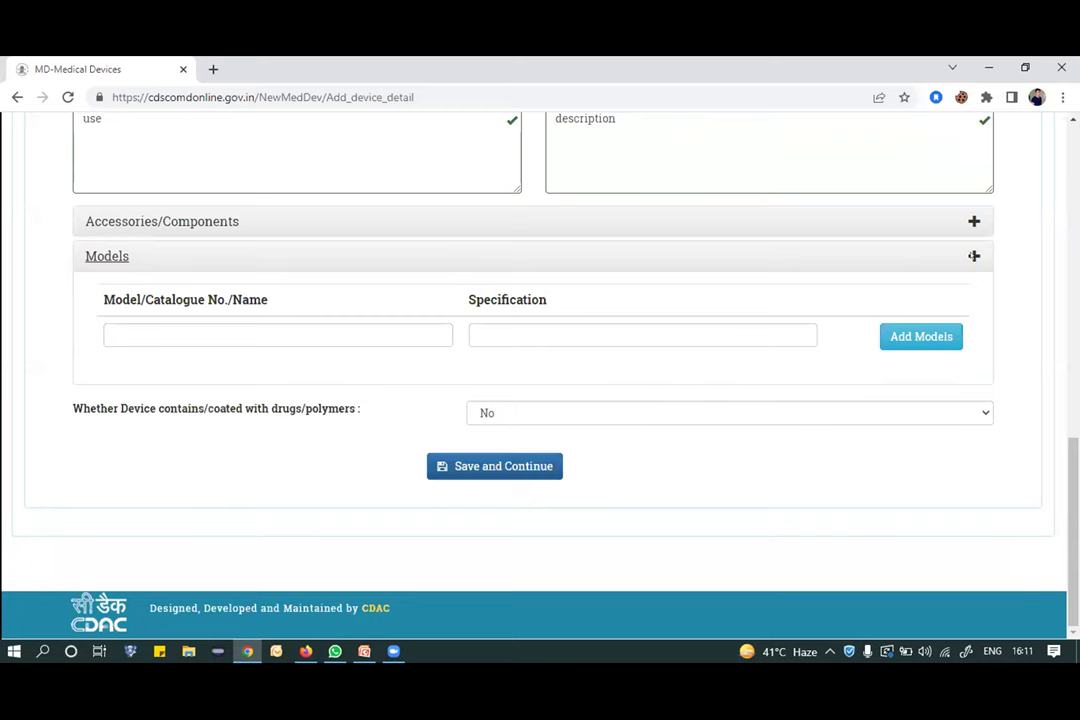
pyautogui.click(496, 466)
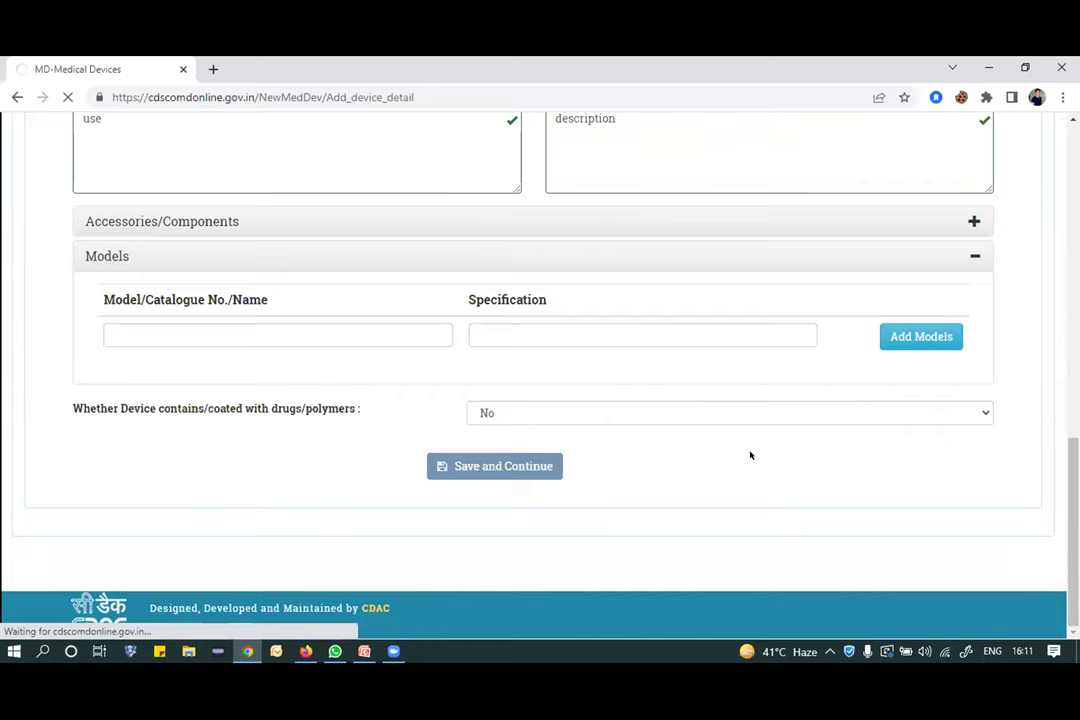
# Enter 'sd' as a model or catalogue name.
pyautogui.click(271, 334)
pyautogui.scroll(1, 420, 340)
pyautogui.write('sd')
pyautogui.scroll(-1, 450, 382)
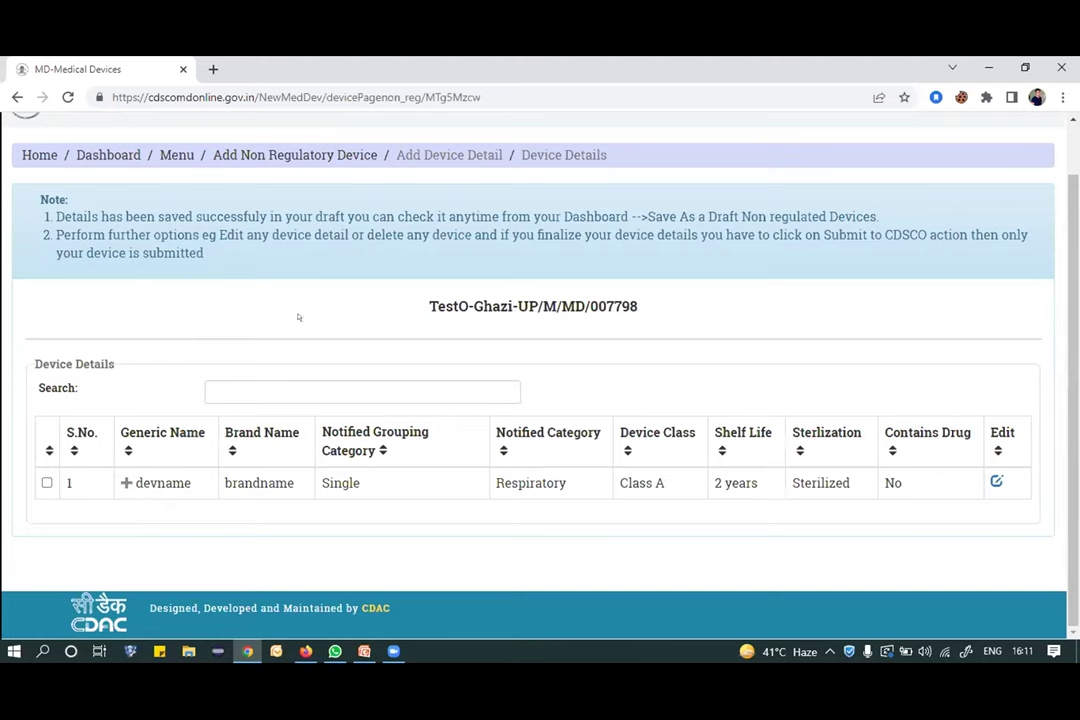
# Open Submit Device and its Select Purpose list, then return Home without adding a device.
pyautogui.scroll(1, 580, 345)
pyautogui.scroll(1, 598, 344)
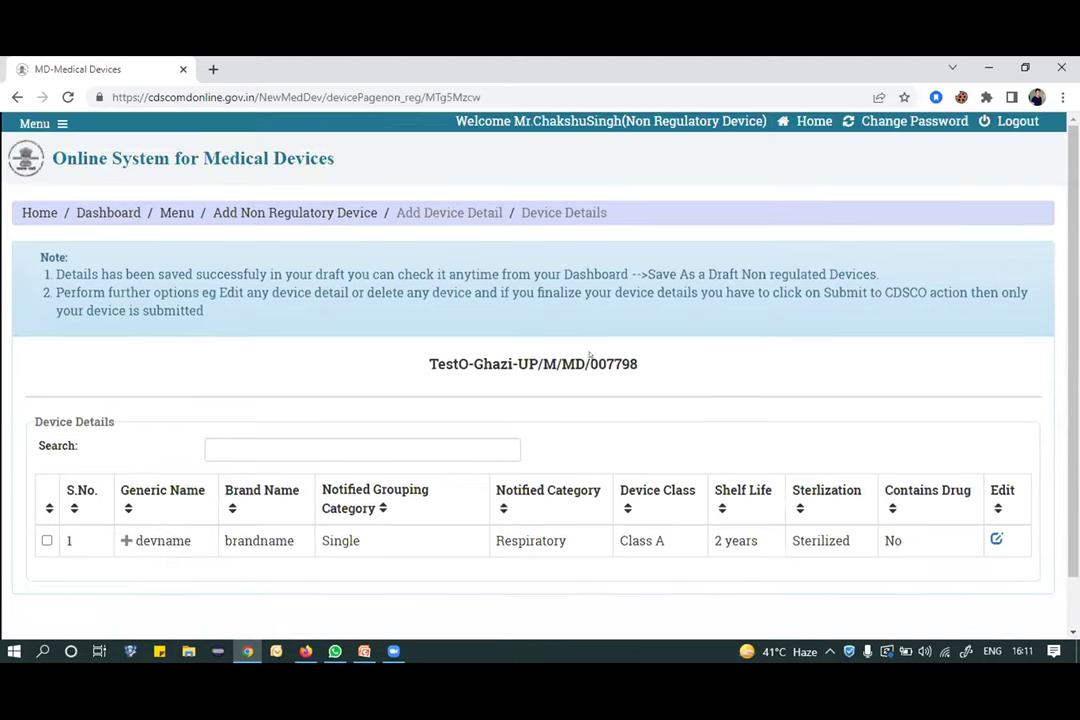
pyautogui.click(813, 121)
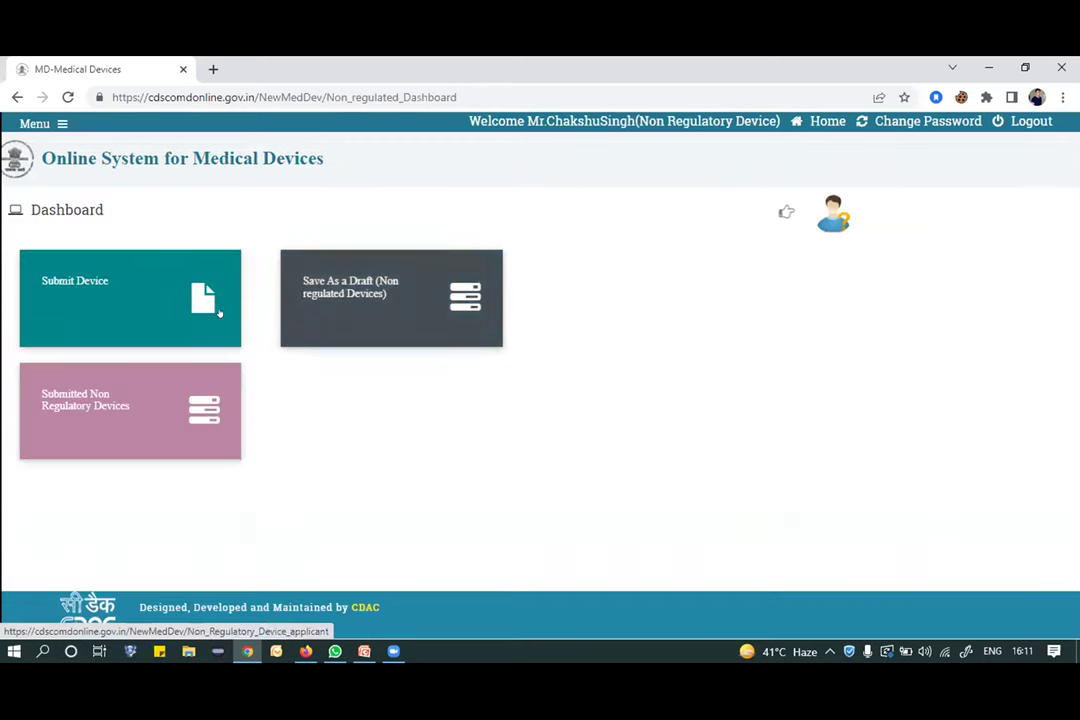
pyautogui.click(159, 301)
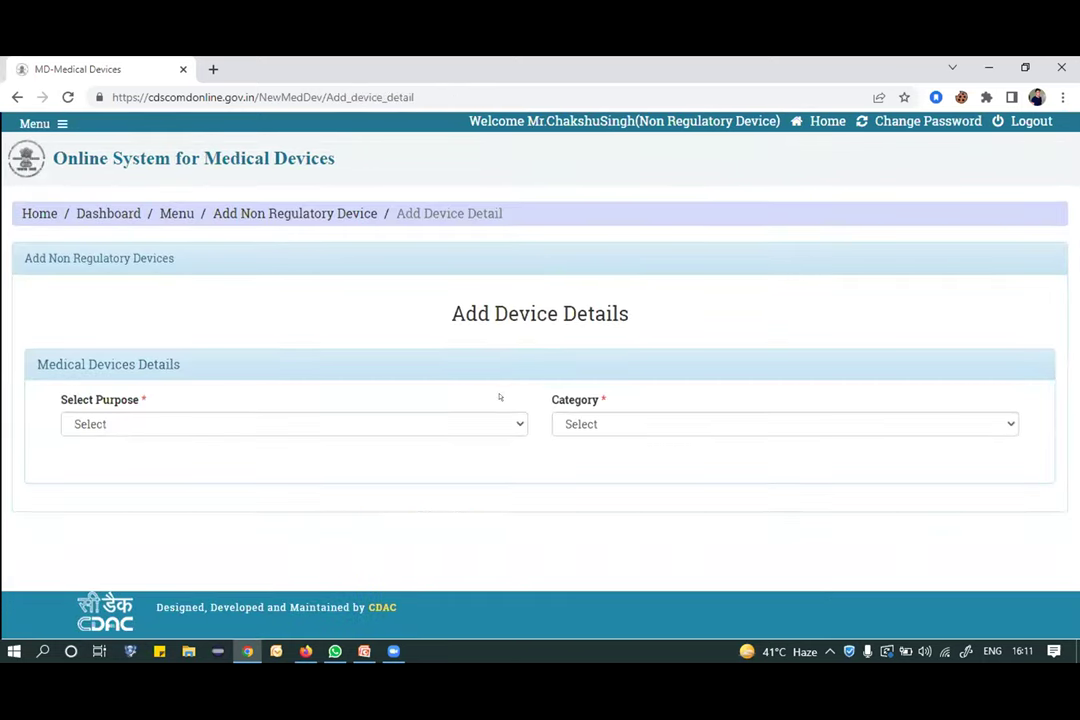
pyautogui.click(478, 420)
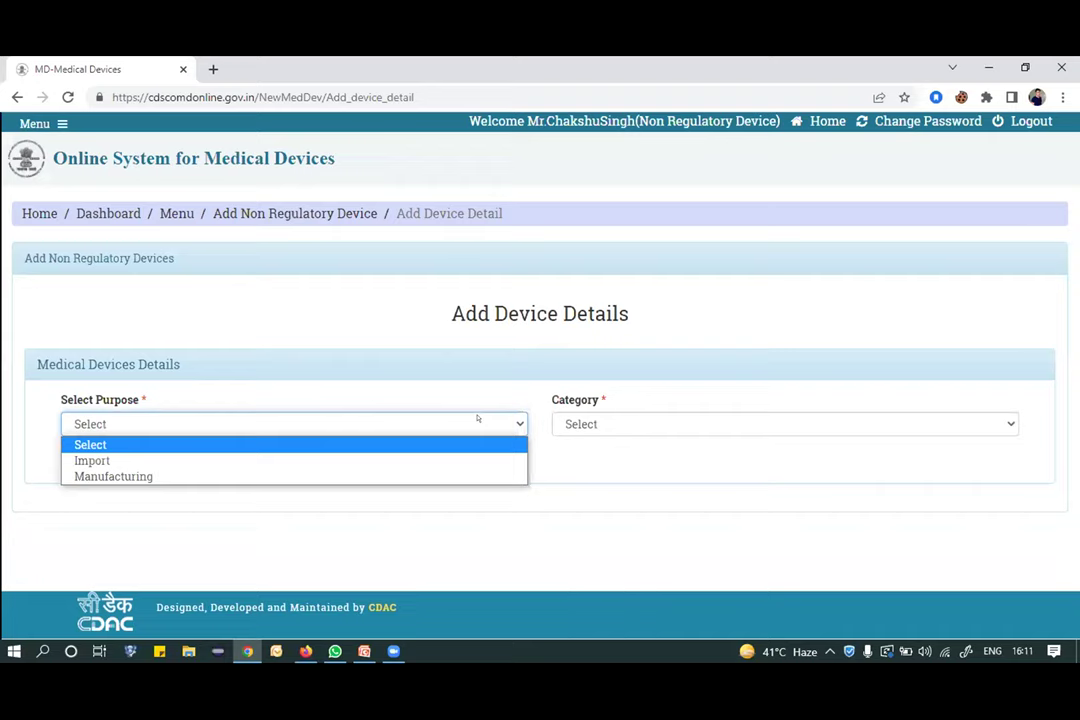
pyautogui.click(827, 119)
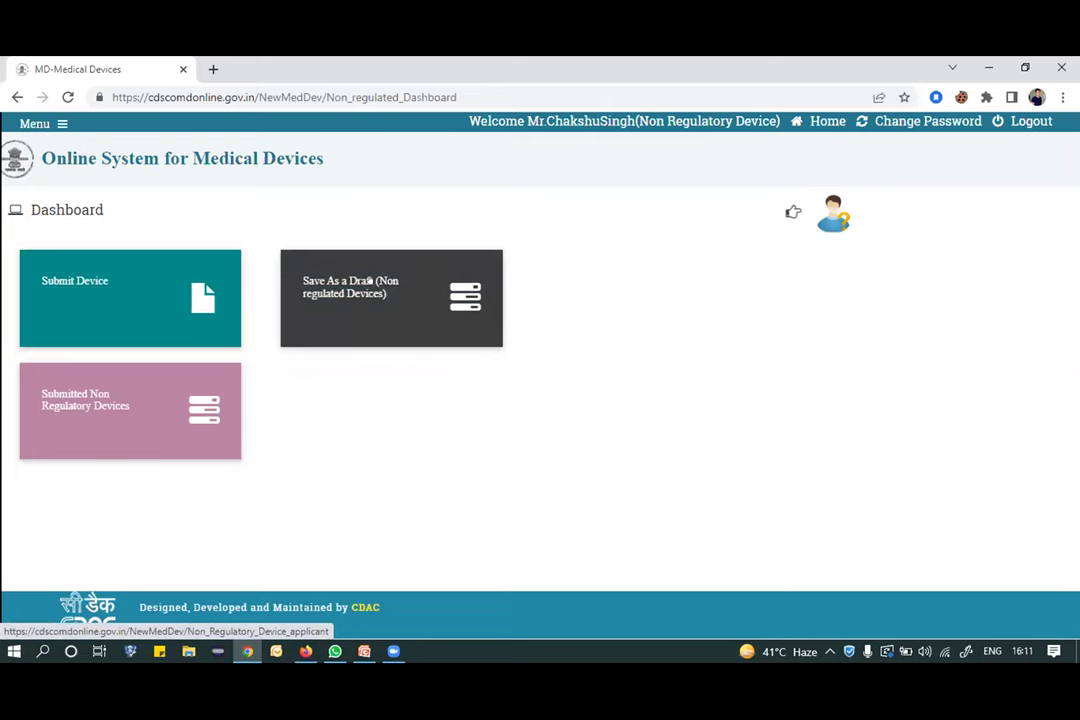
# From the draft devices list, submit the devname (brandname) draft to CDSCO.
pyautogui.click(369, 281)
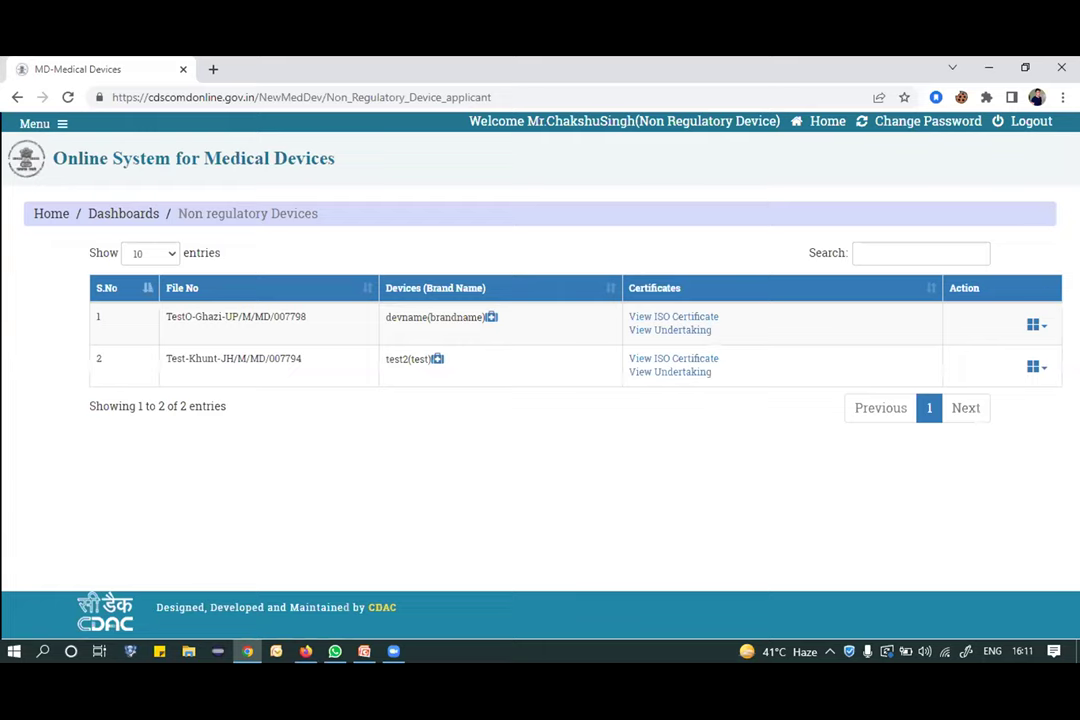
pyautogui.click(1036, 325)
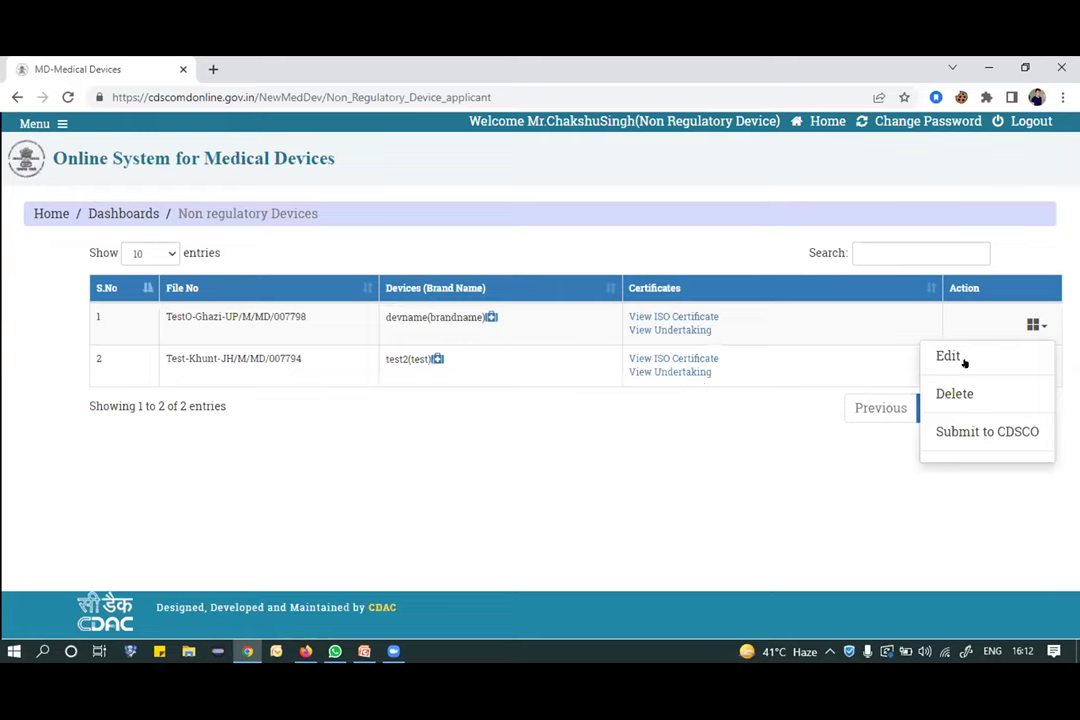
pyautogui.click(820, 435)
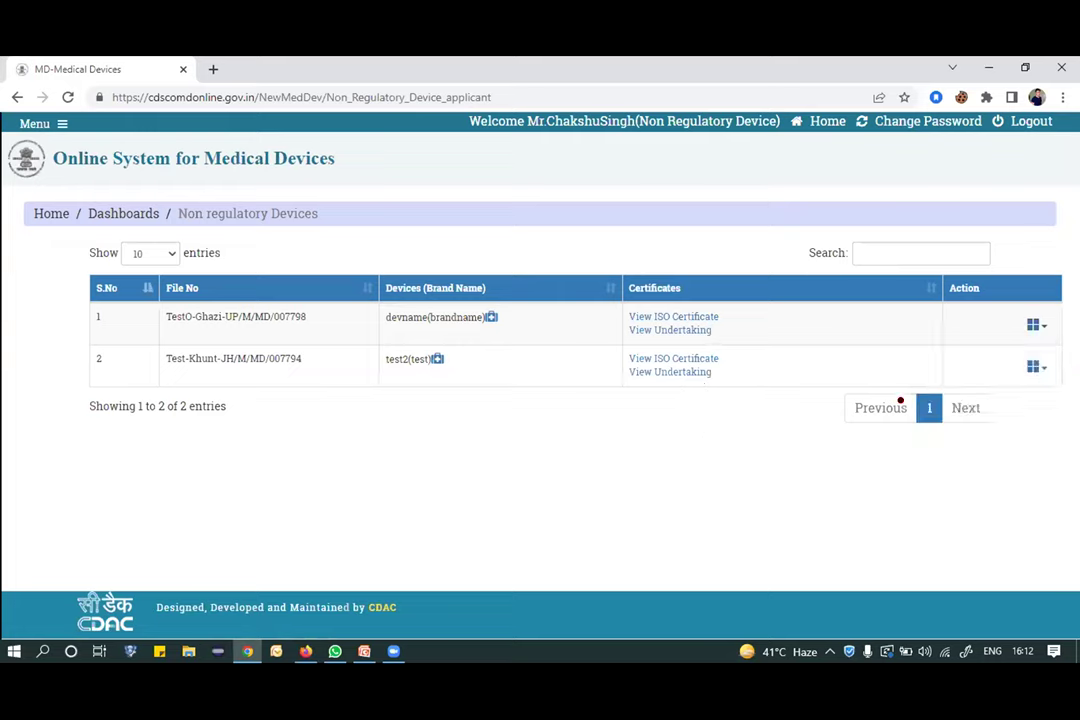
pyautogui.click(1038, 326)
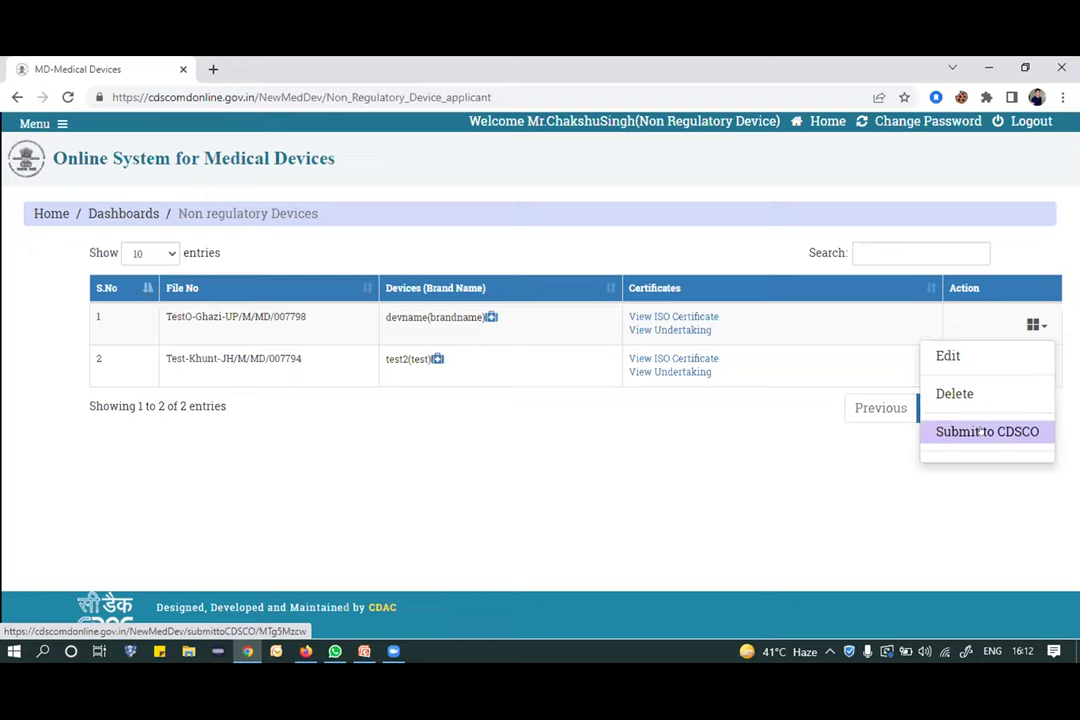
pyautogui.click(981, 431)
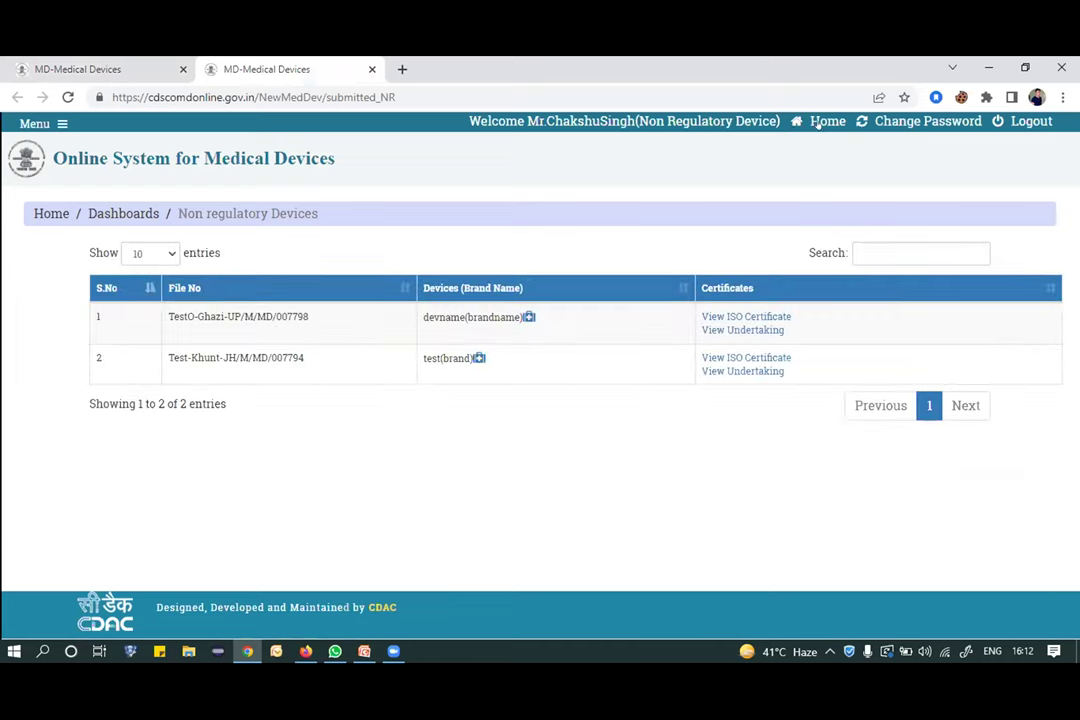
# Submit the test2 draft to CDSCO from the drafts list and return Home.
pyautogui.click(397, 304)
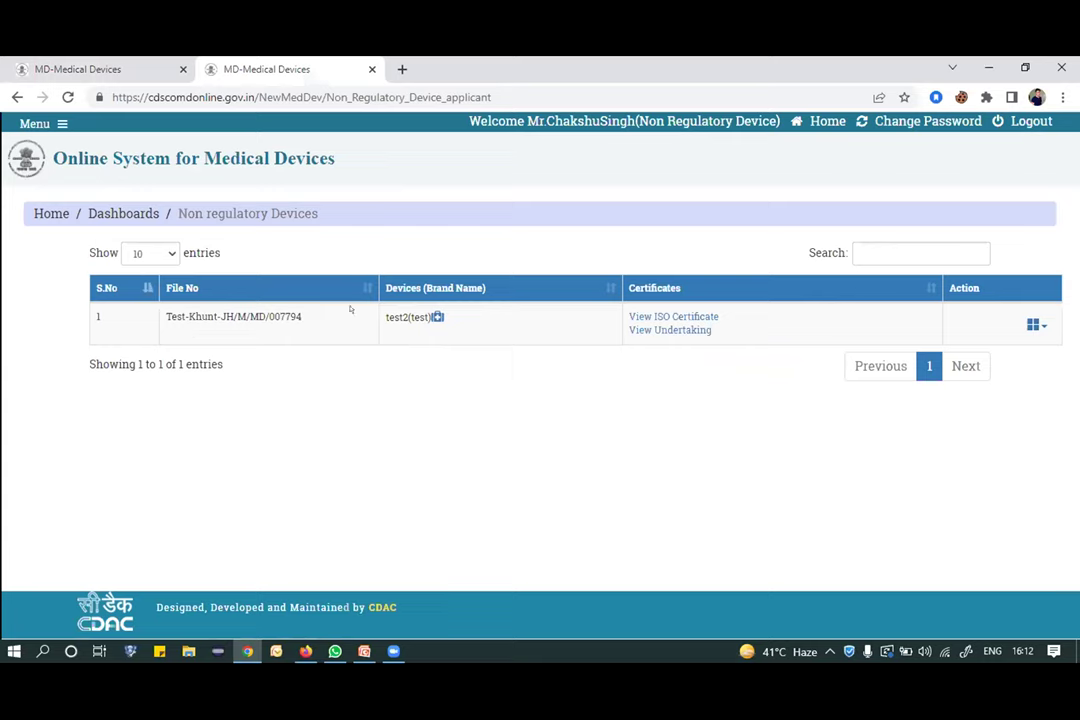
pyautogui.click(1037, 324)
pyautogui.click(995, 430)
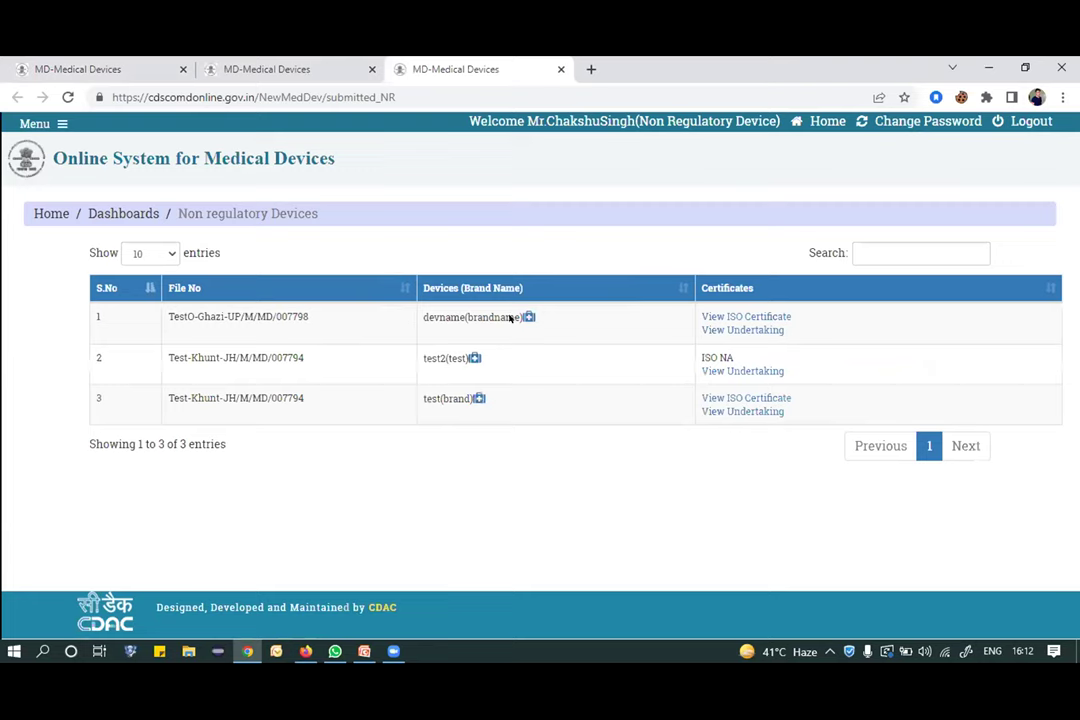
pyautogui.click(828, 121)
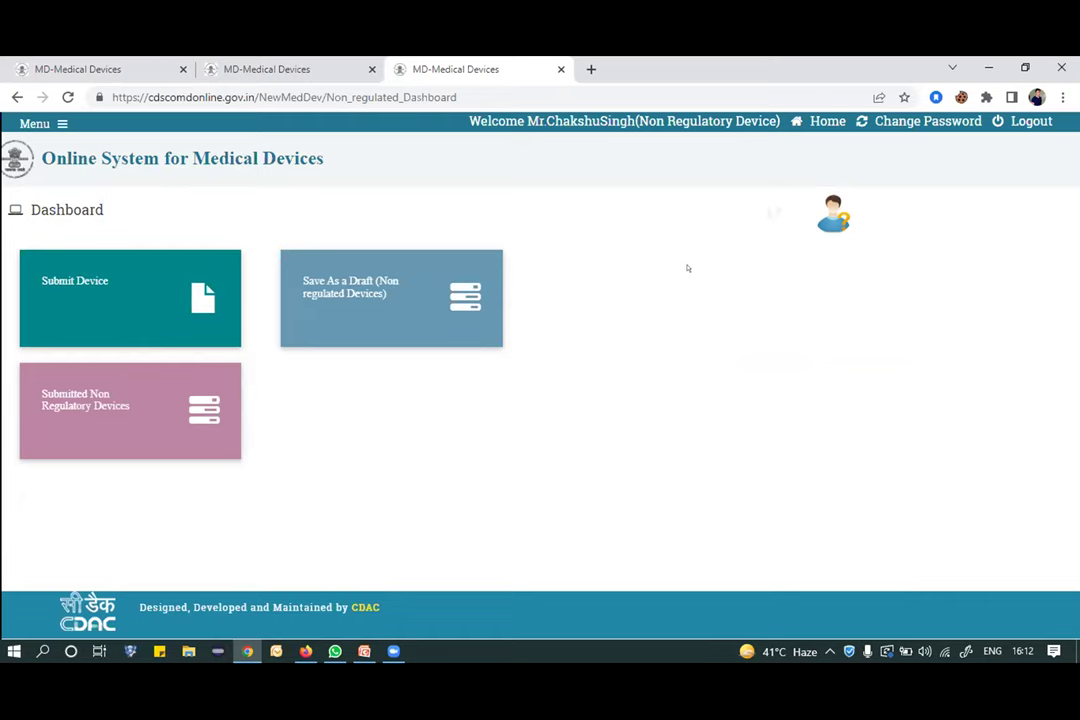
# Open HelpDesk and browse the Submit Issue form's category, form name and details fields.
pyautogui.click(818, 215)
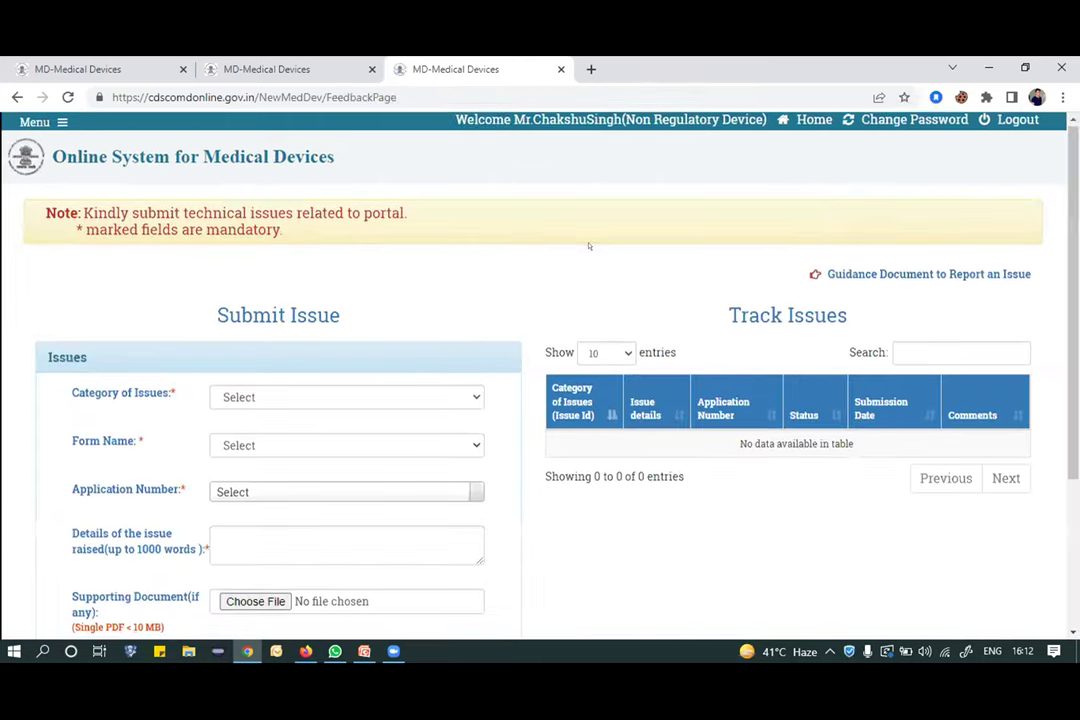
pyautogui.scroll(-3, 589, 246)
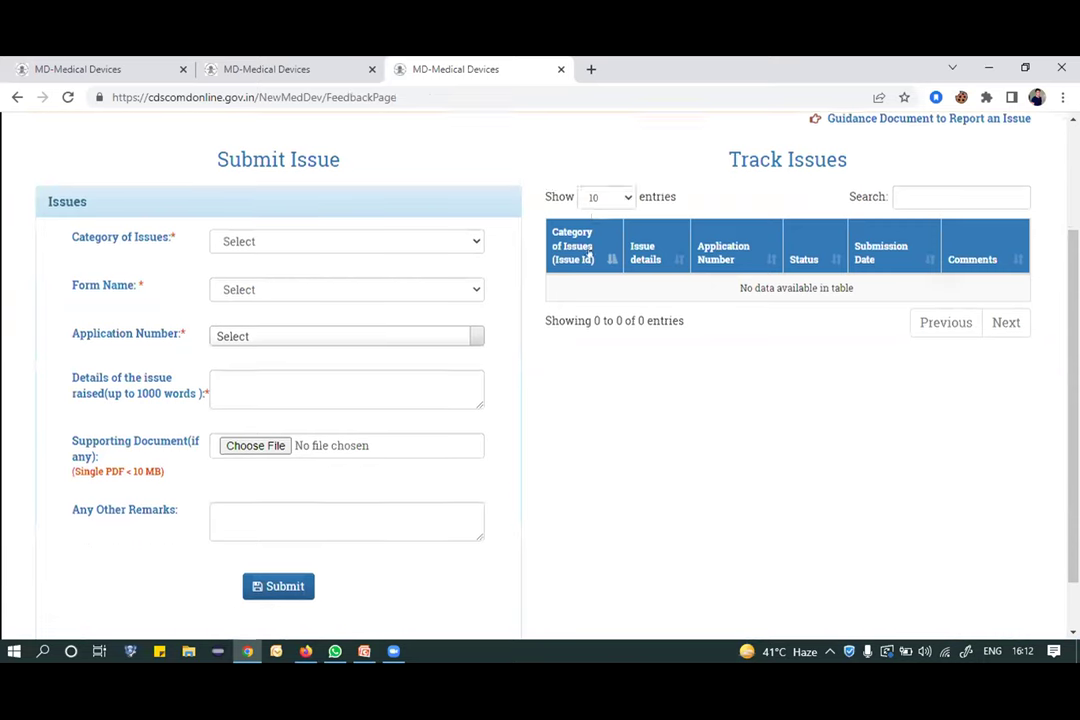
pyautogui.click(462, 242)
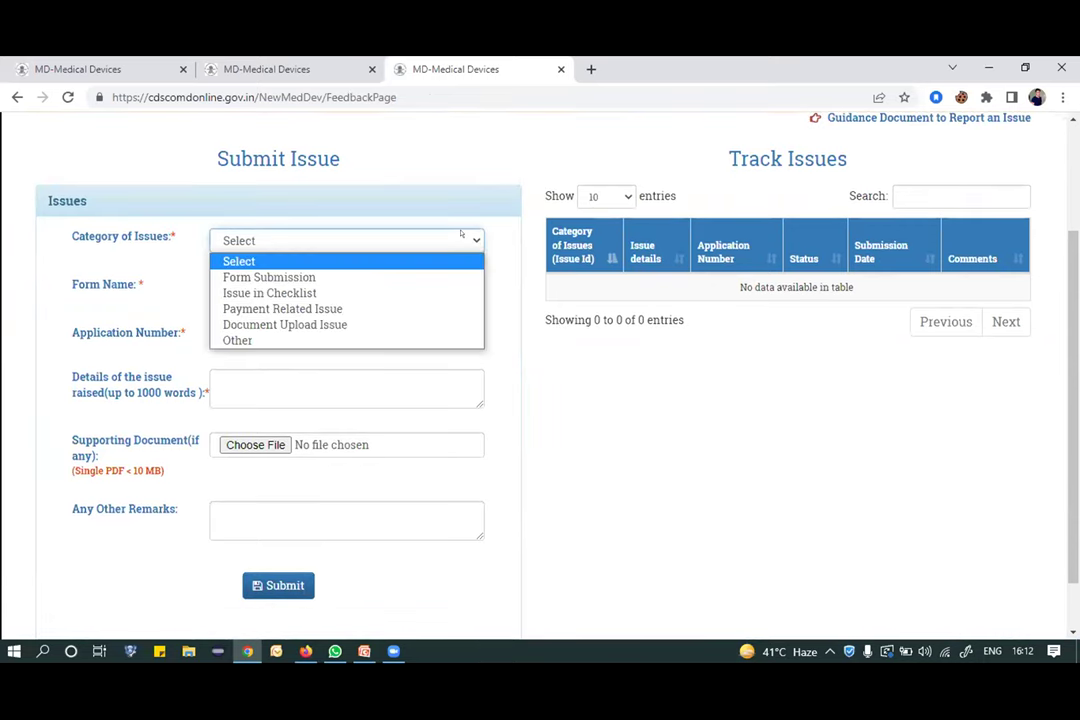
pyautogui.click(461, 235)
pyautogui.click(446, 280)
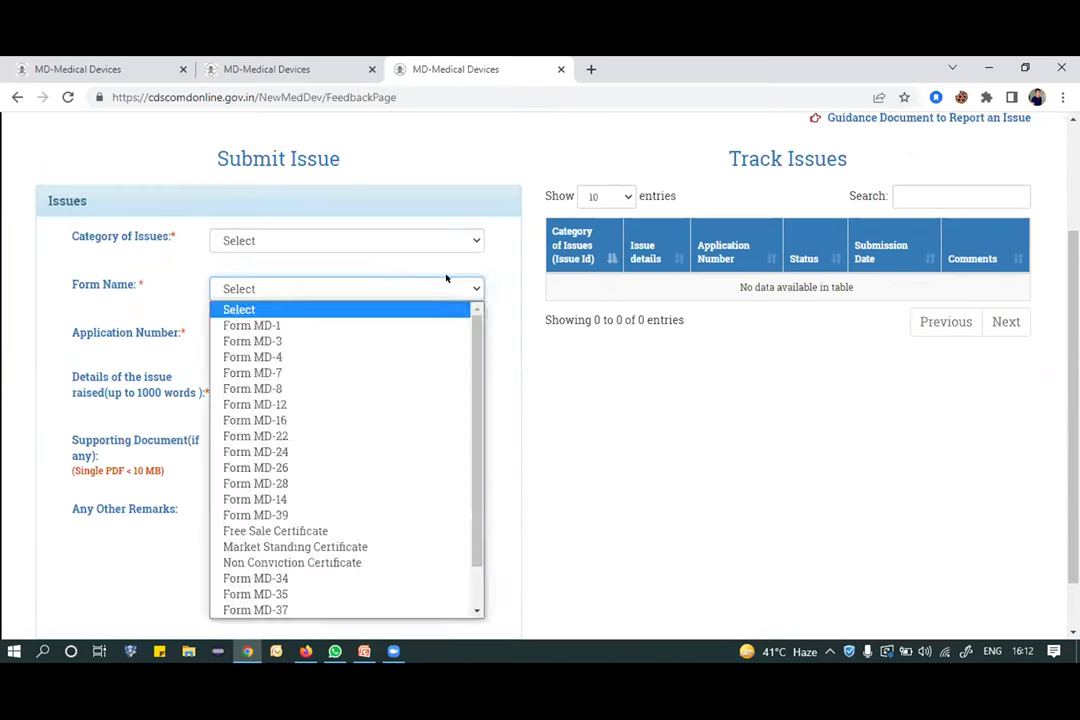
pyautogui.click(444, 281)
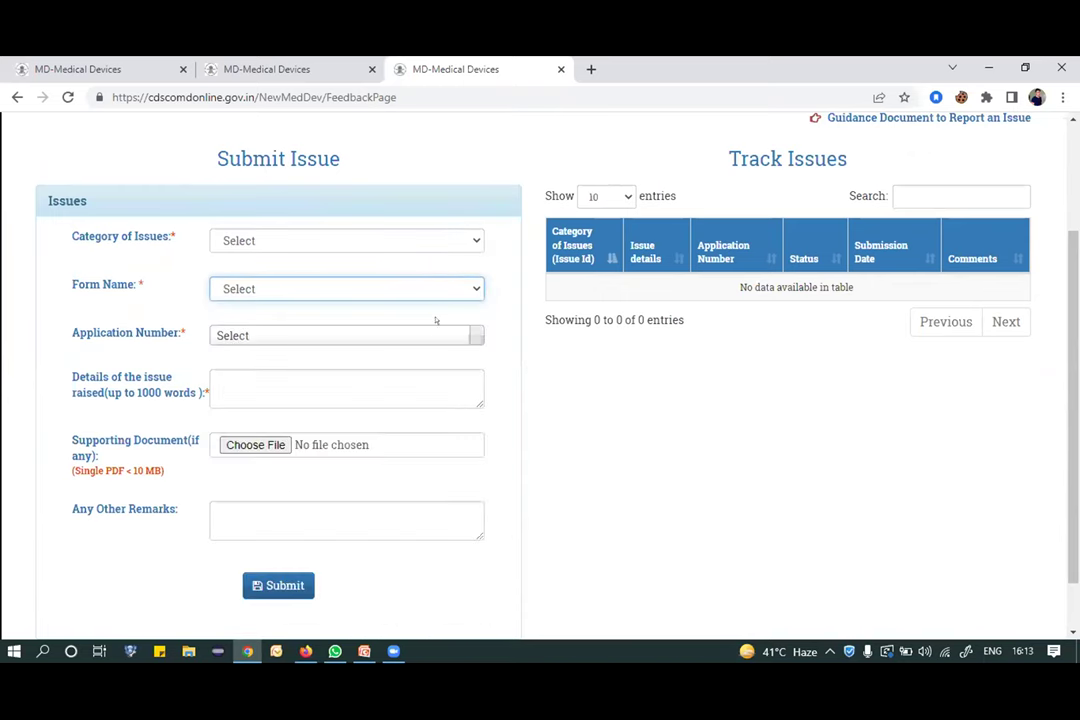
pyautogui.click(369, 390)
# Review the empty Track Issues table below the issue form.
pyautogui.scroll(-1, 370, 390)
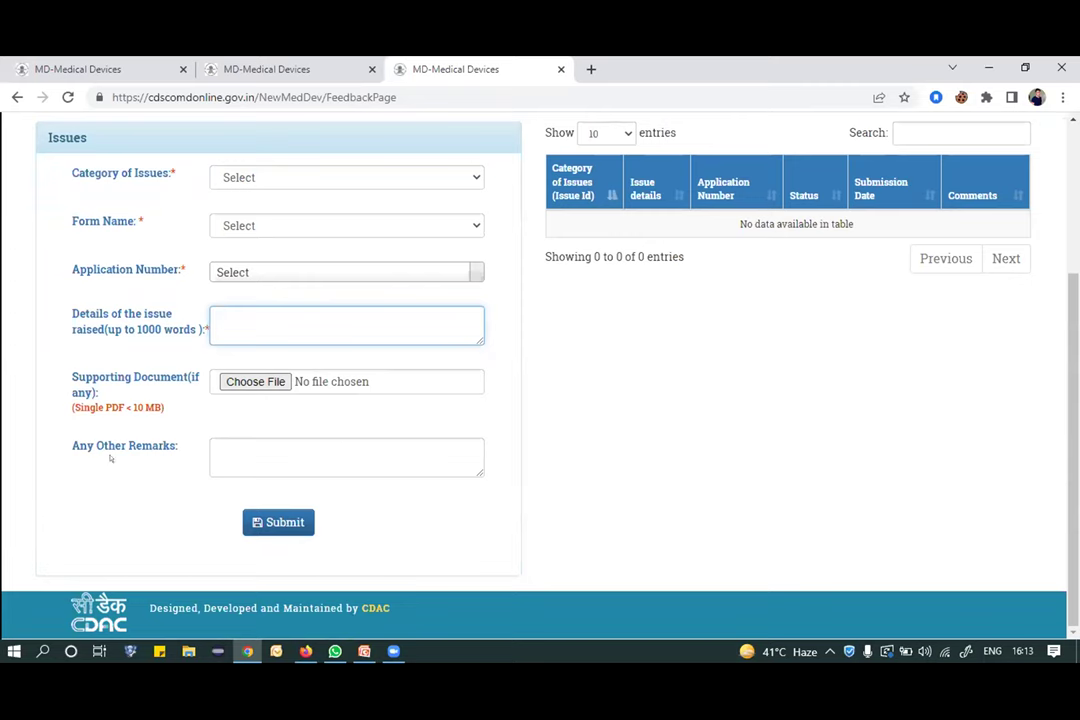
pyautogui.scroll(3, 521, 408)
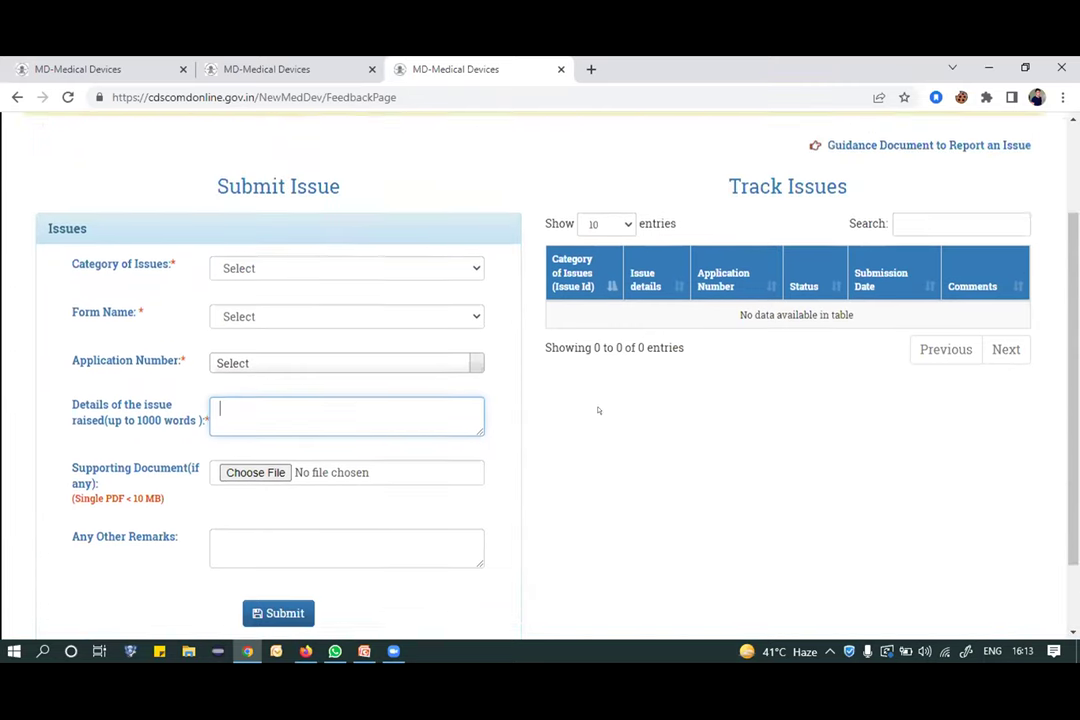
pyautogui.scroll(-1, 521, 408)
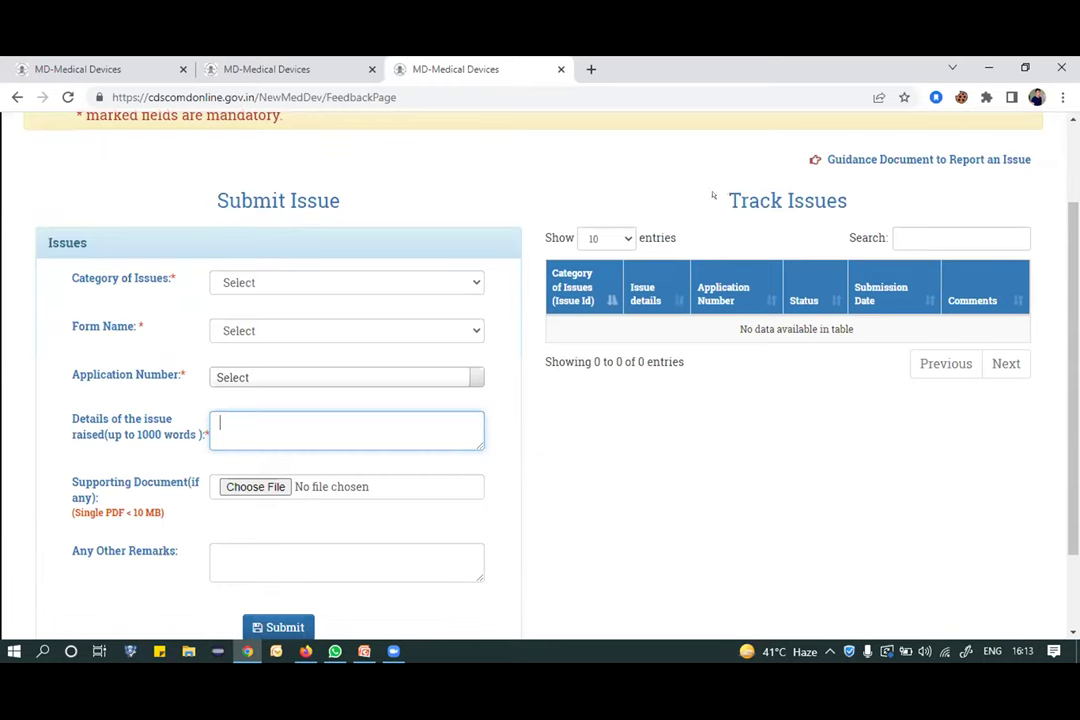
pyautogui.moveTo(728, 192); pyautogui.dragTo(838, 190)
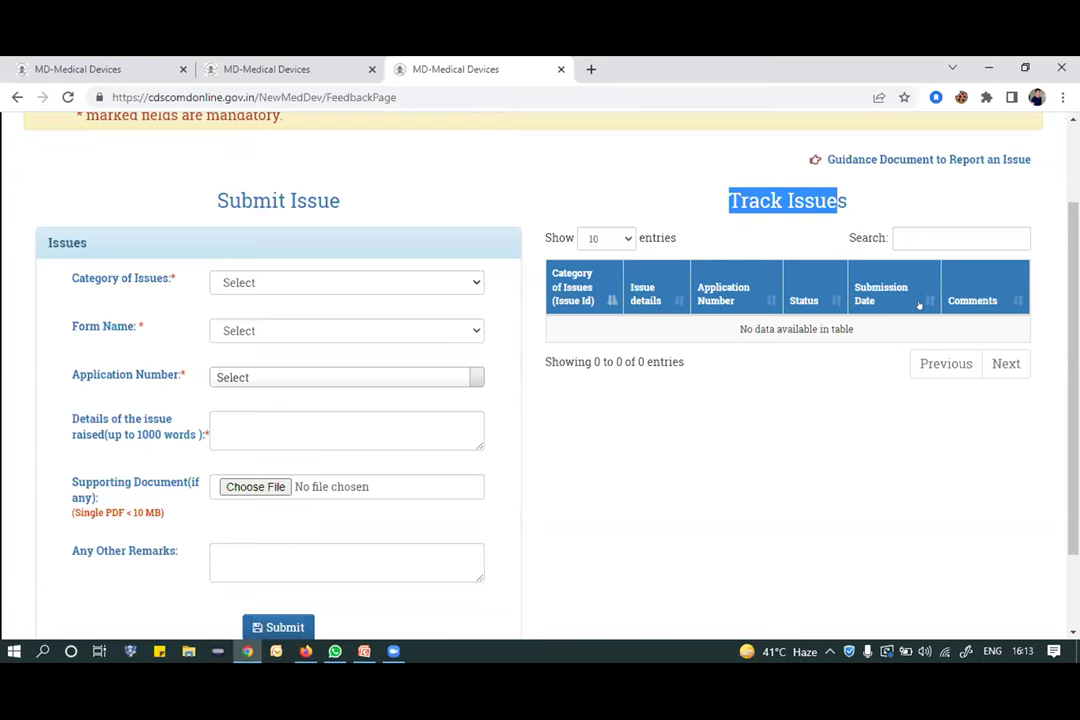
pyautogui.scroll(2, 675, 270)
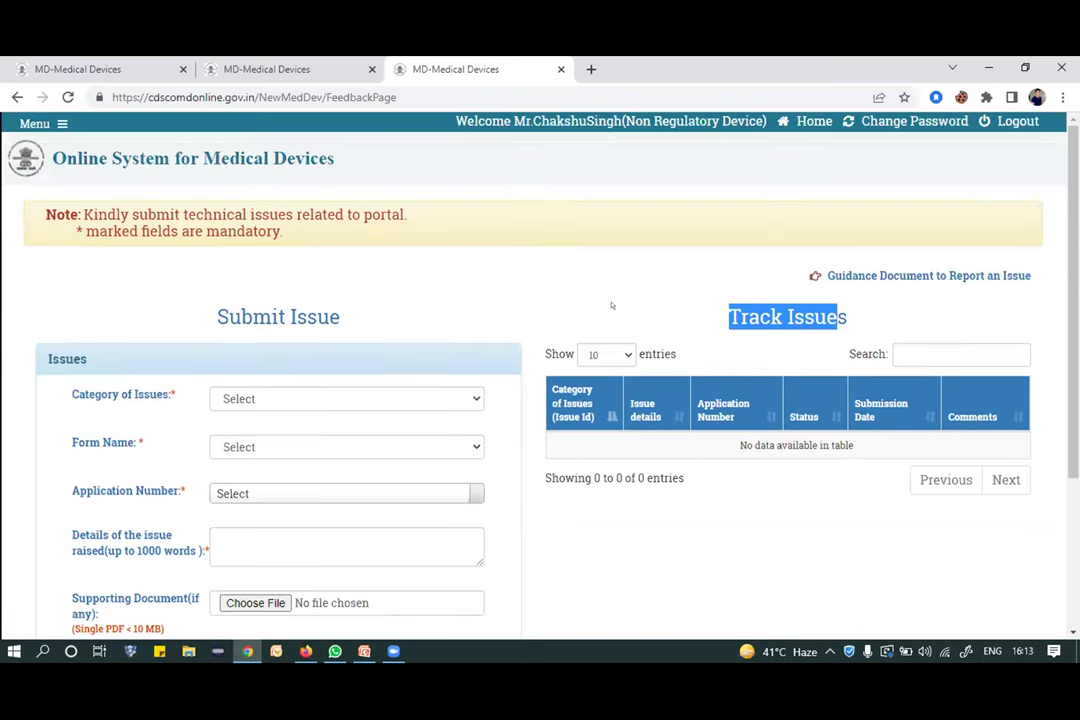
# Use the Home link in the header to leave the helpdesk page.
pyautogui.click(814, 121)
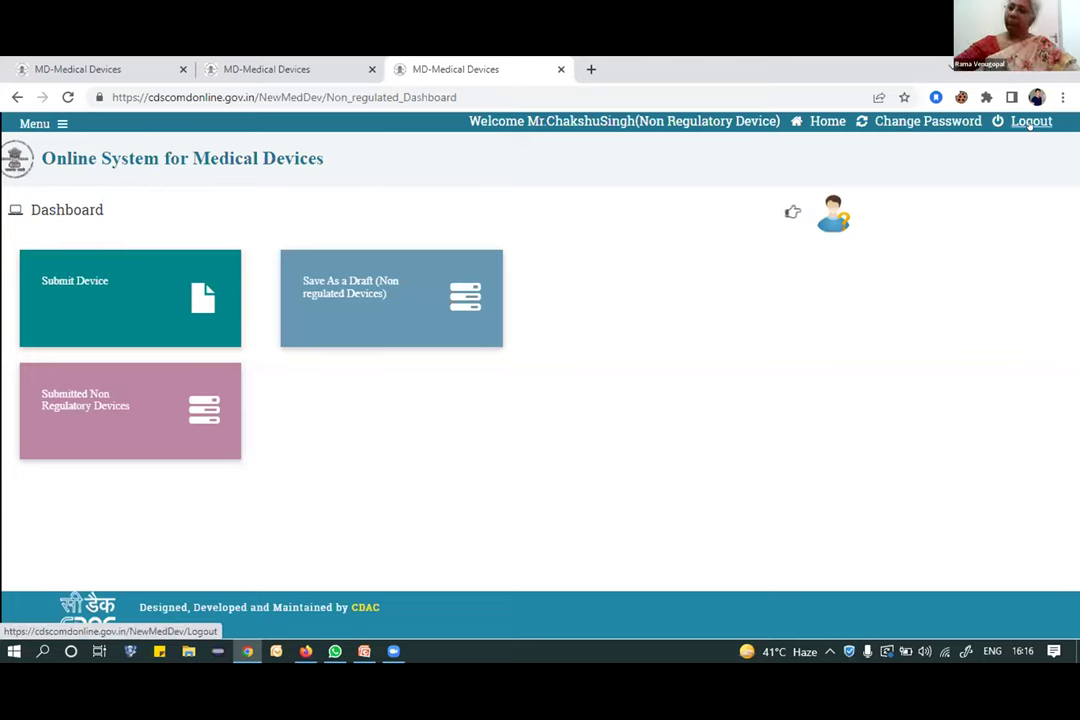
# Log out and enter the authorised agent's e-mail and password in the login form.
pyautogui.click(1030, 122)
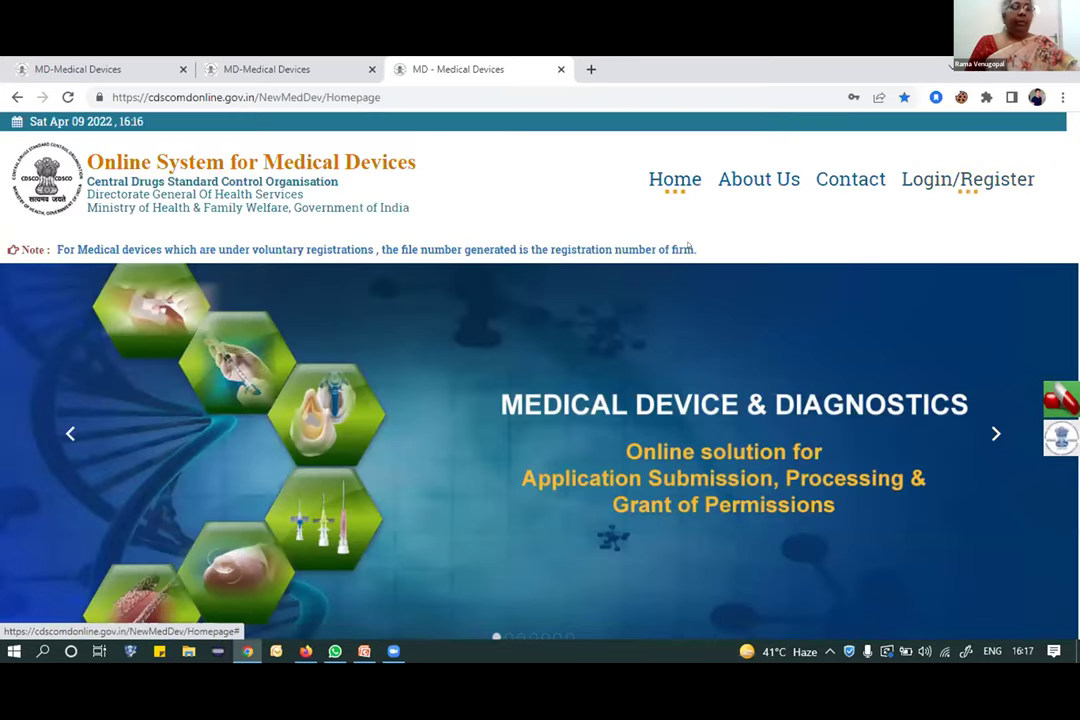
pyautogui.click(968, 179)
pyautogui.tripleClick(573, 226)
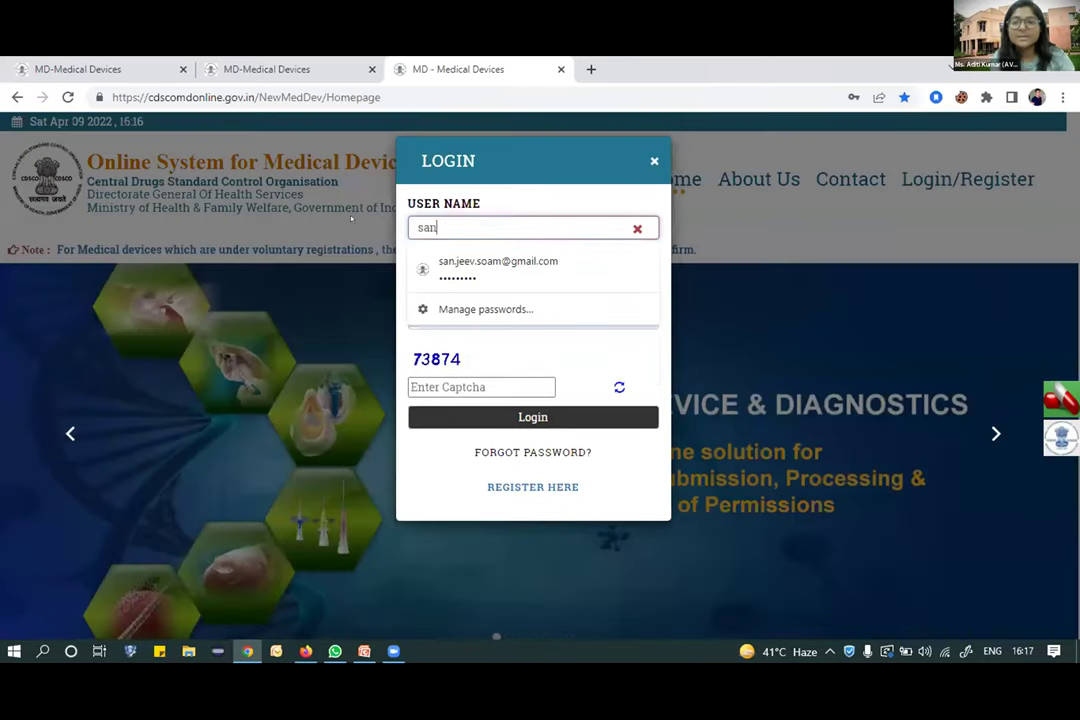
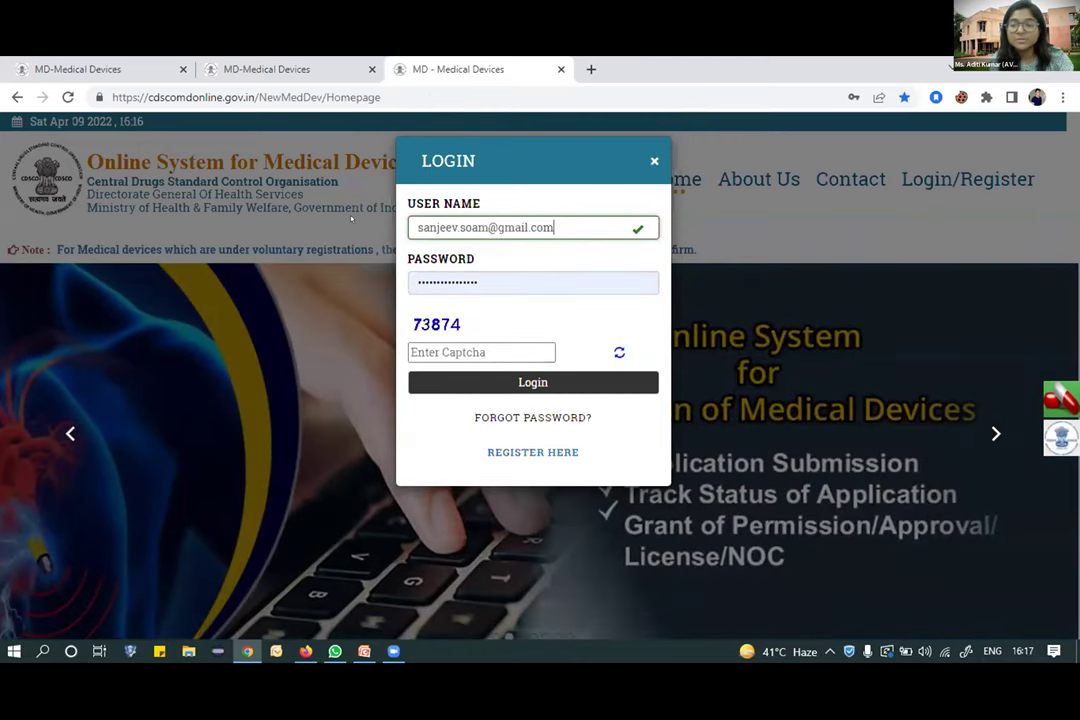
pyautogui.press('Tab')
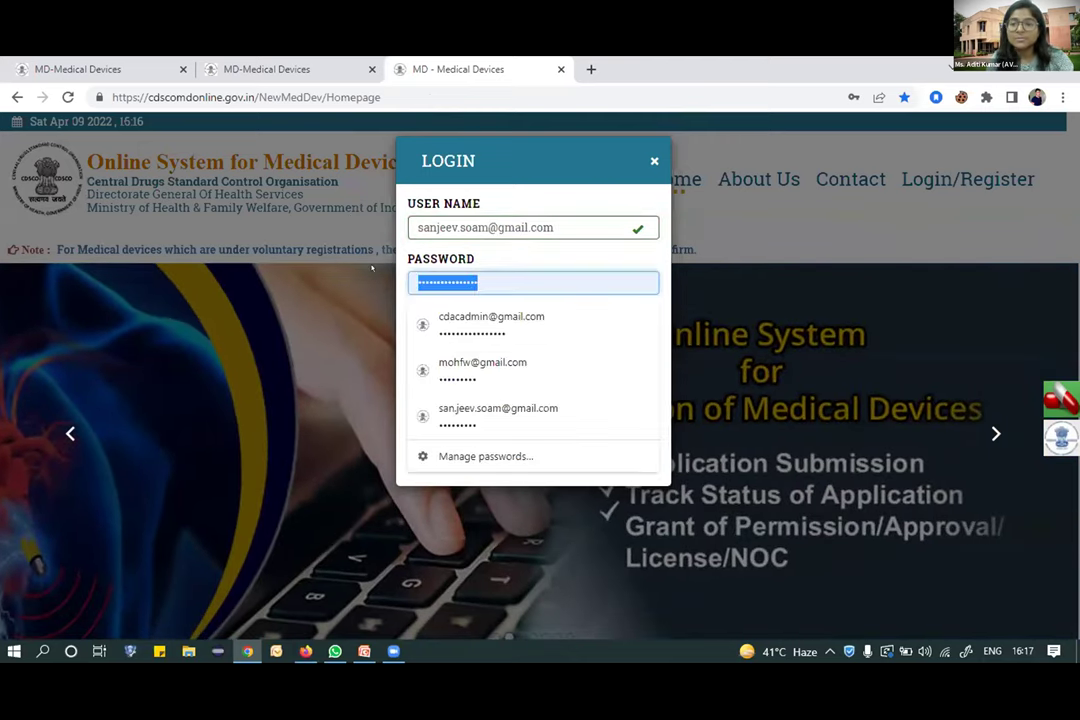
pyautogui.write('••••••')
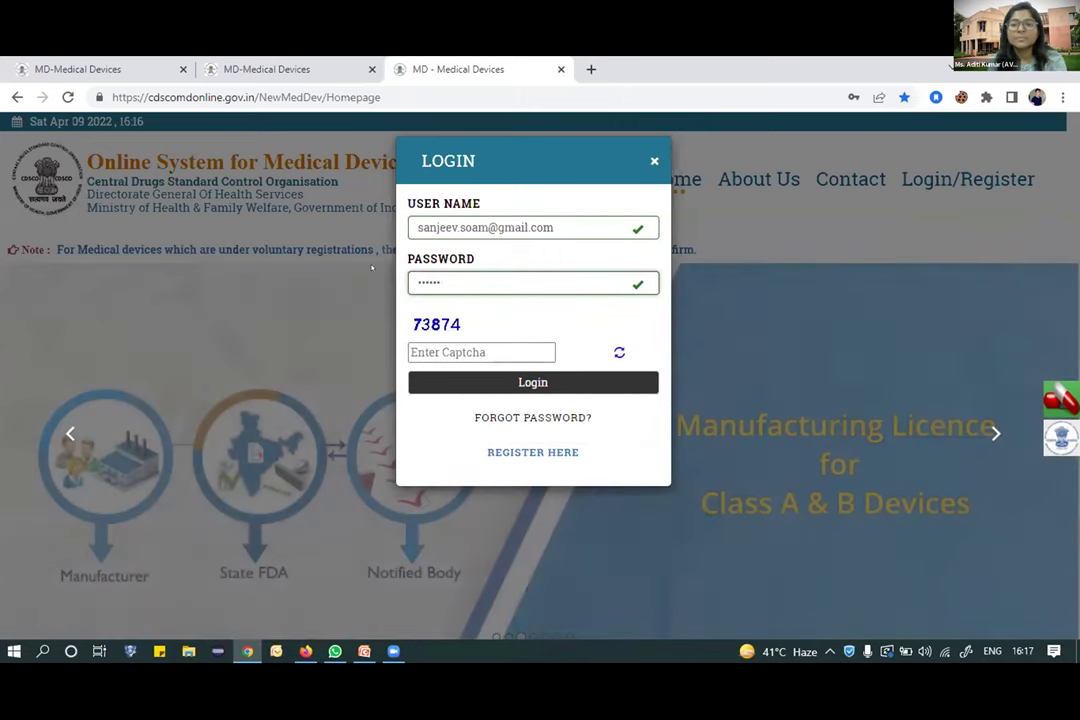
pyautogui.press('BackSpace')
pyautogui.press('BackSpace')
pyautogui.press('BackSpace')
pyautogui.press('BackSpace')
pyautogui.press('BackSpace')
pyautogui.press('BackSpace')
pyautogui.write('•••')
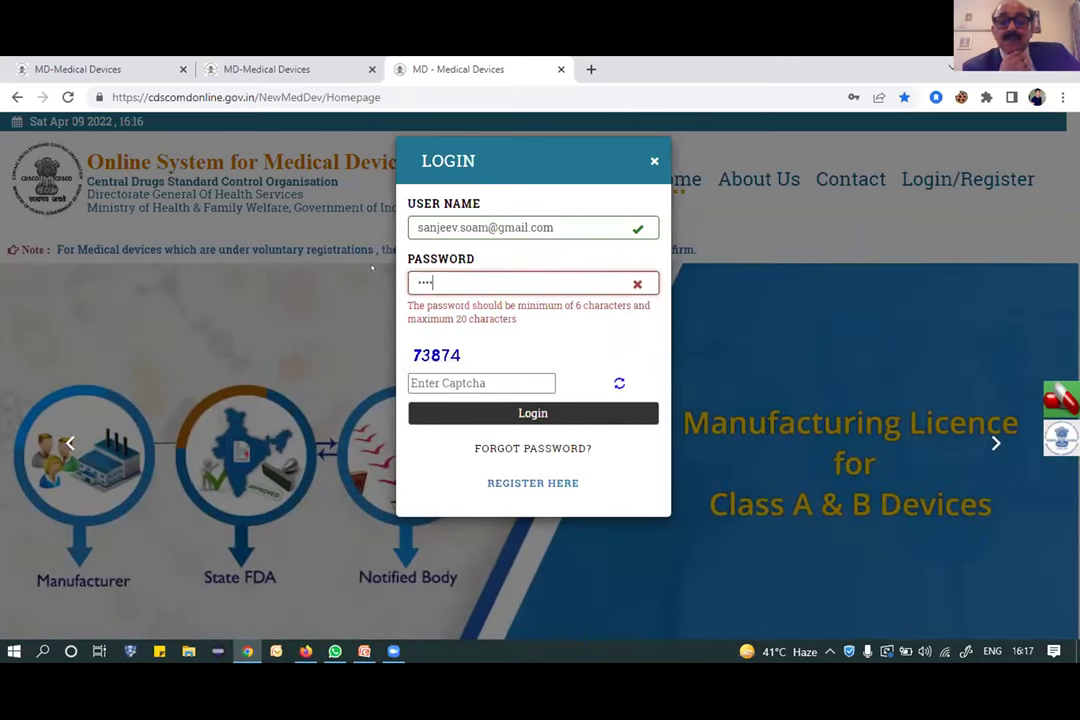
pyautogui.write('•••••')
# Enter captcha 73874 and log in to the agent dashboard.
pyautogui.click(496, 344)
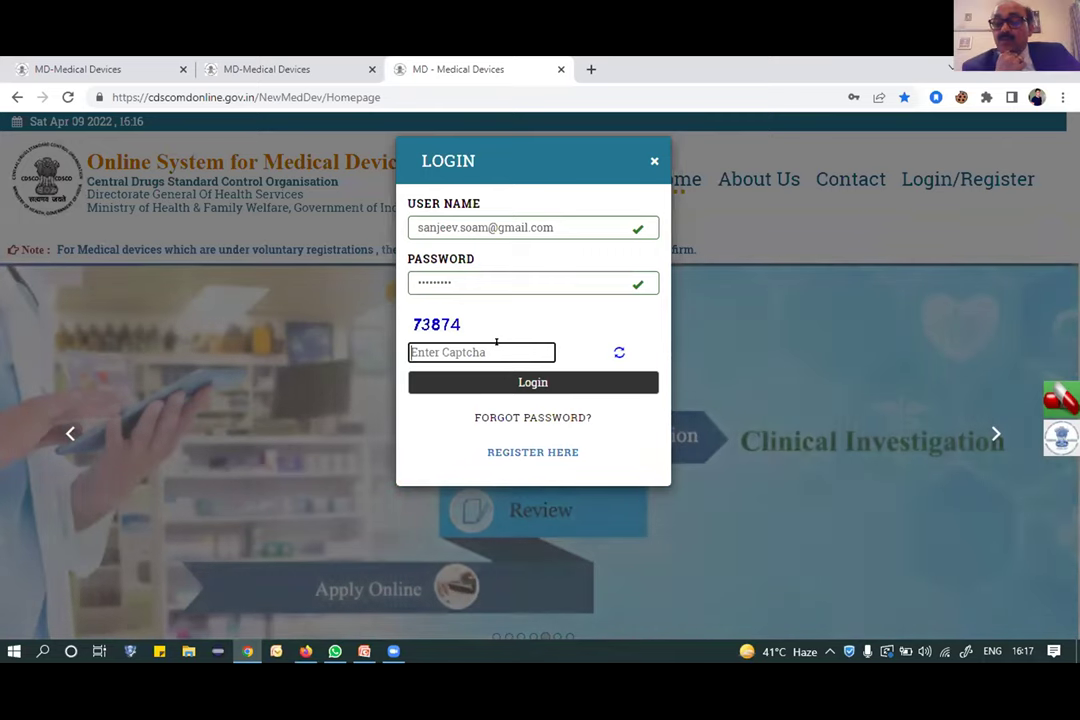
pyautogui.write('73874')
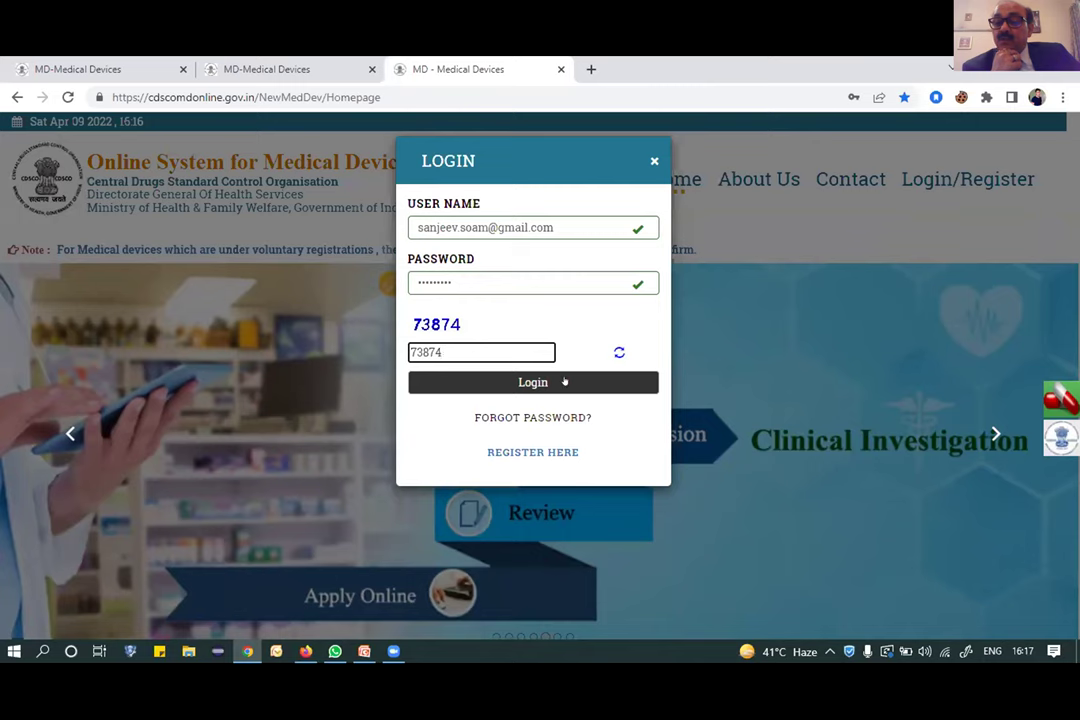
pyautogui.click(564, 381)
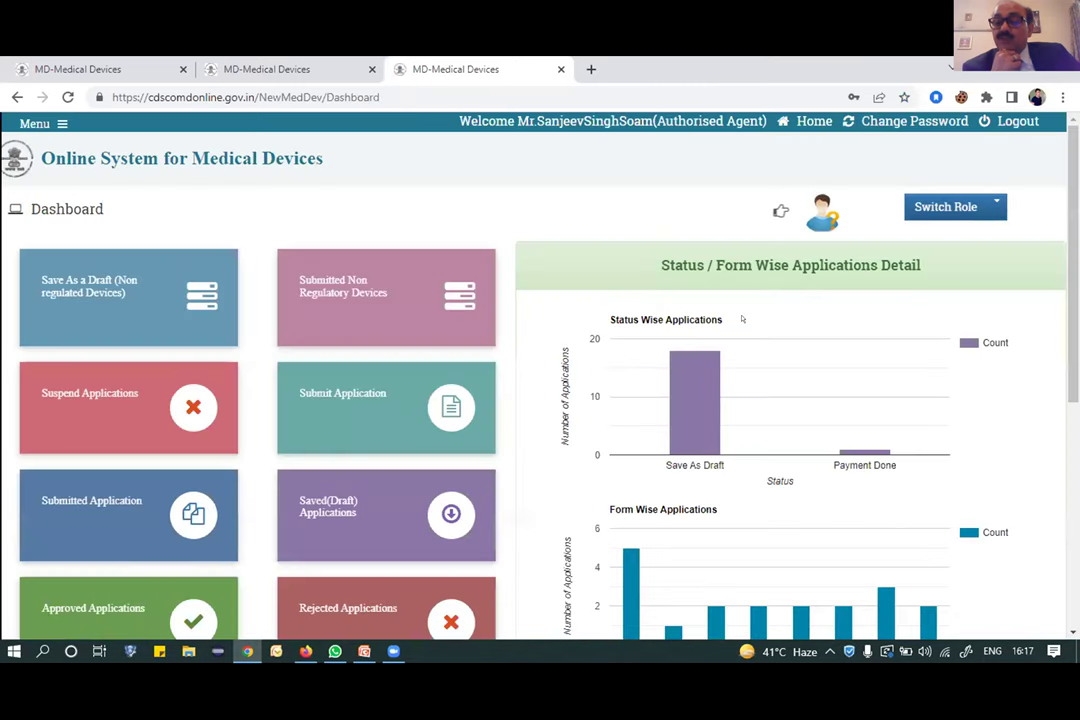